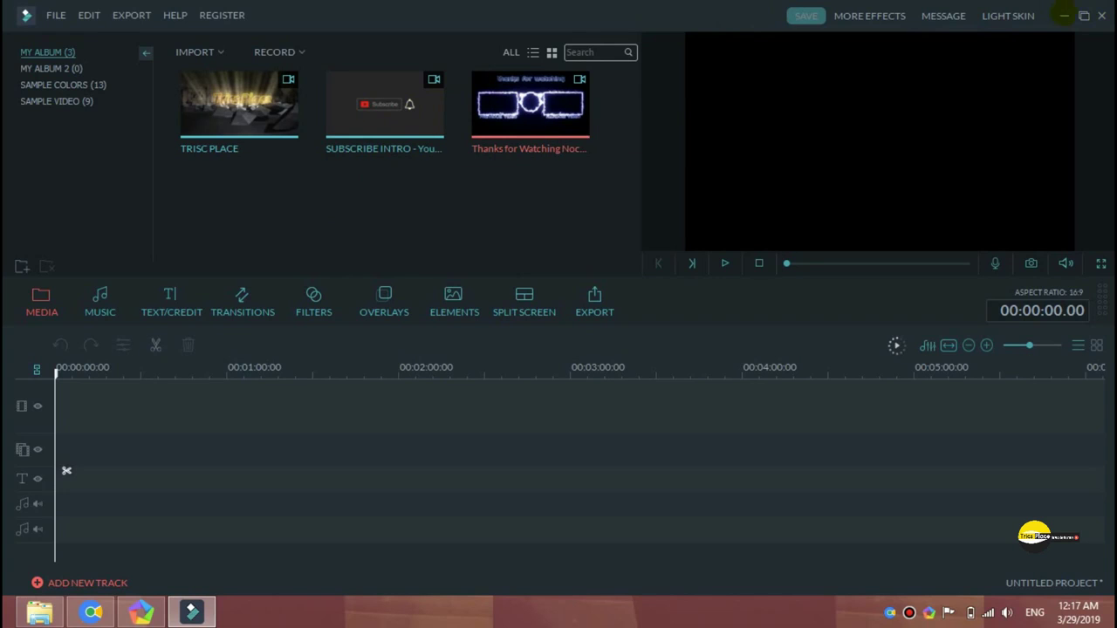
# Open the What is Google Voice folder on the desktop, watch What is Google Voice final .mp4, and close the player
pyautogui.click(1064, 15)
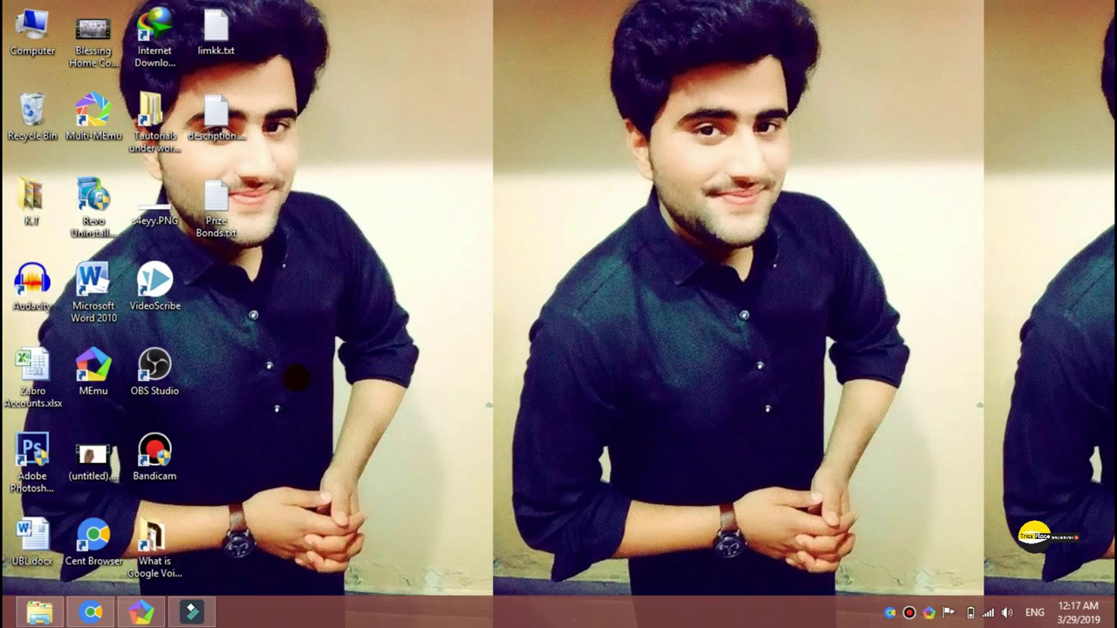
pyautogui.doubleClick(151, 540)
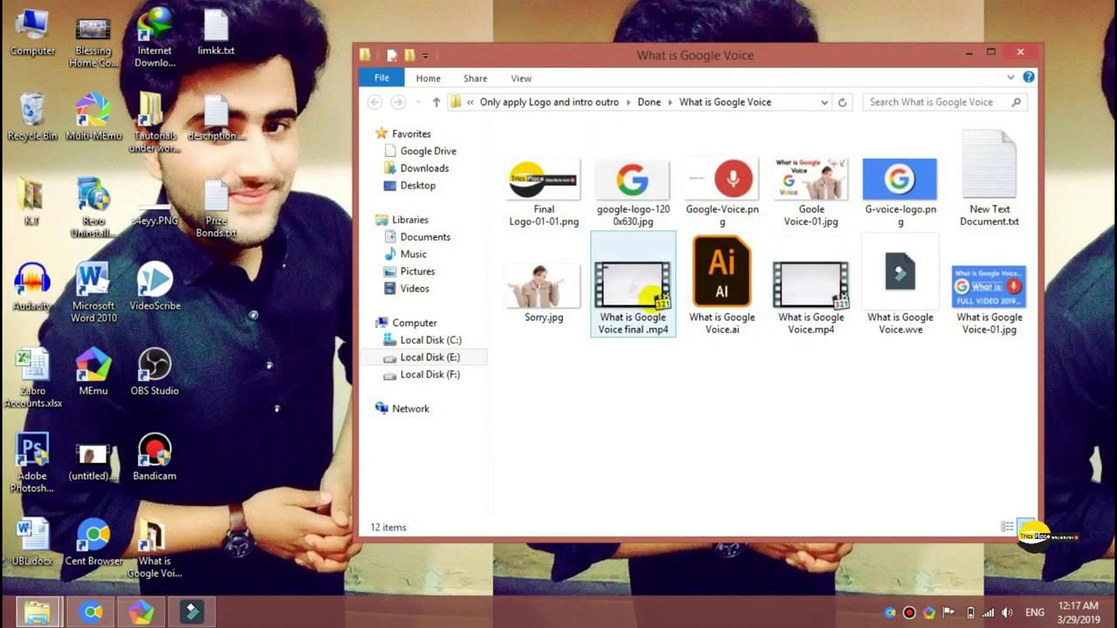
pyautogui.click(652, 296)
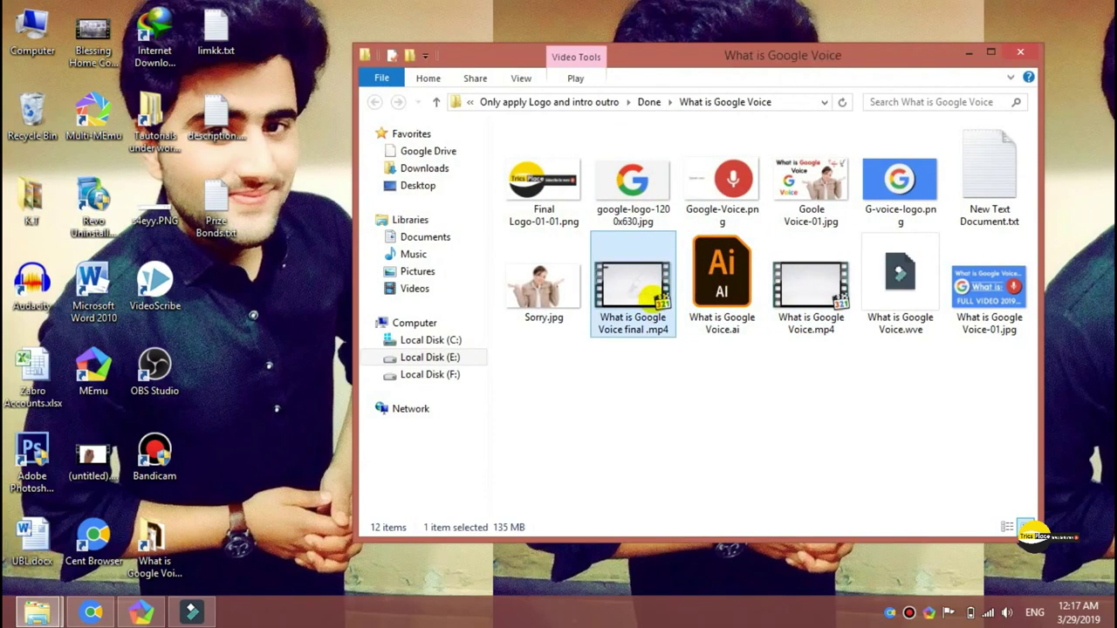
pyautogui.doubleClick(652, 297)
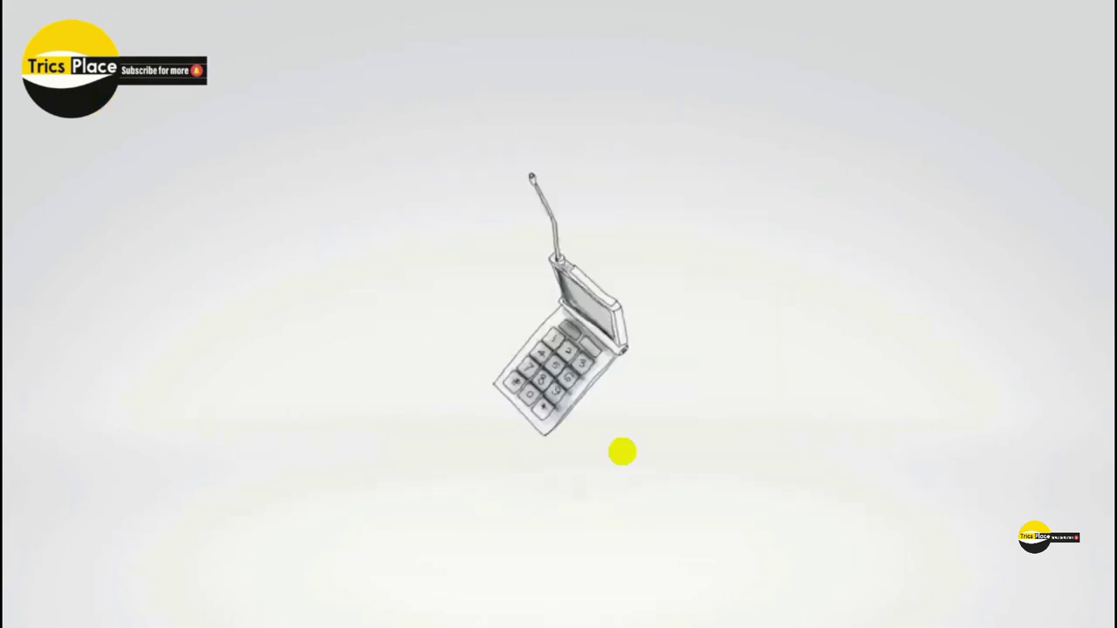
pyautogui.moveTo(566, 605)
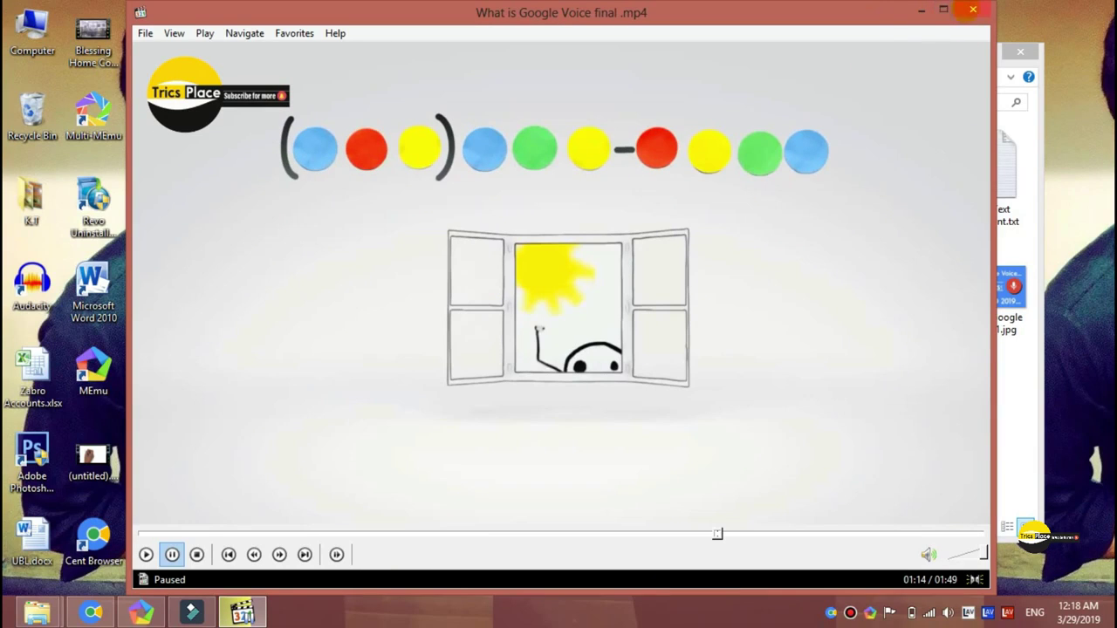
pyautogui.click(973, 9)
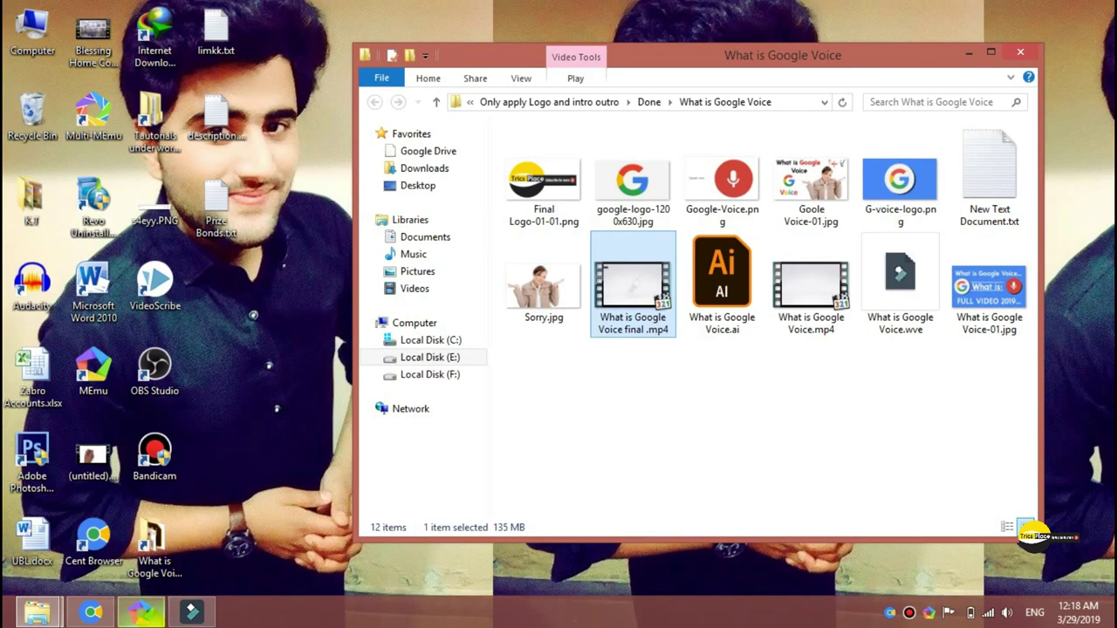
# Switch to Filmora, start importing media files, and browse to the What is Google Voice folder on the Desktop
pyautogui.moveTo(142, 613)
pyautogui.click(192, 613)
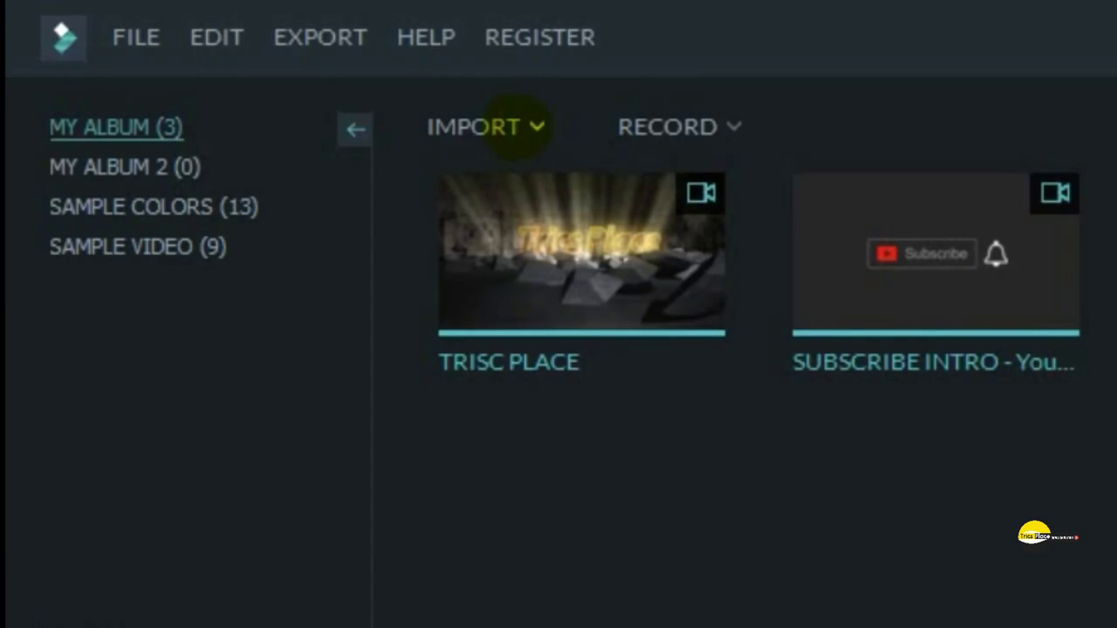
pyautogui.click(515, 127)
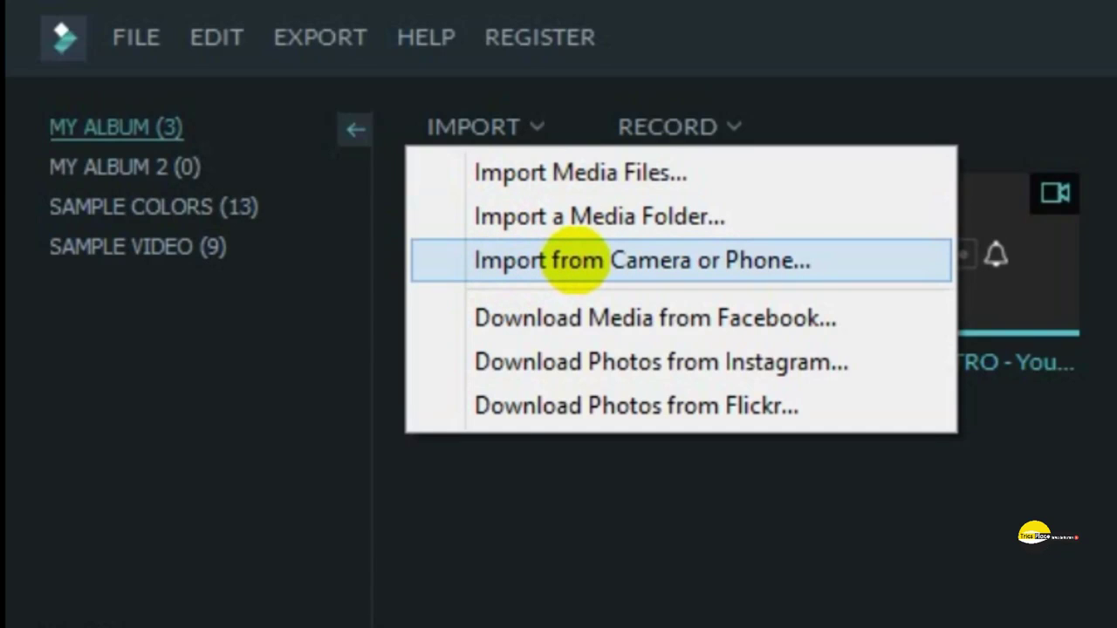
pyautogui.click(581, 171)
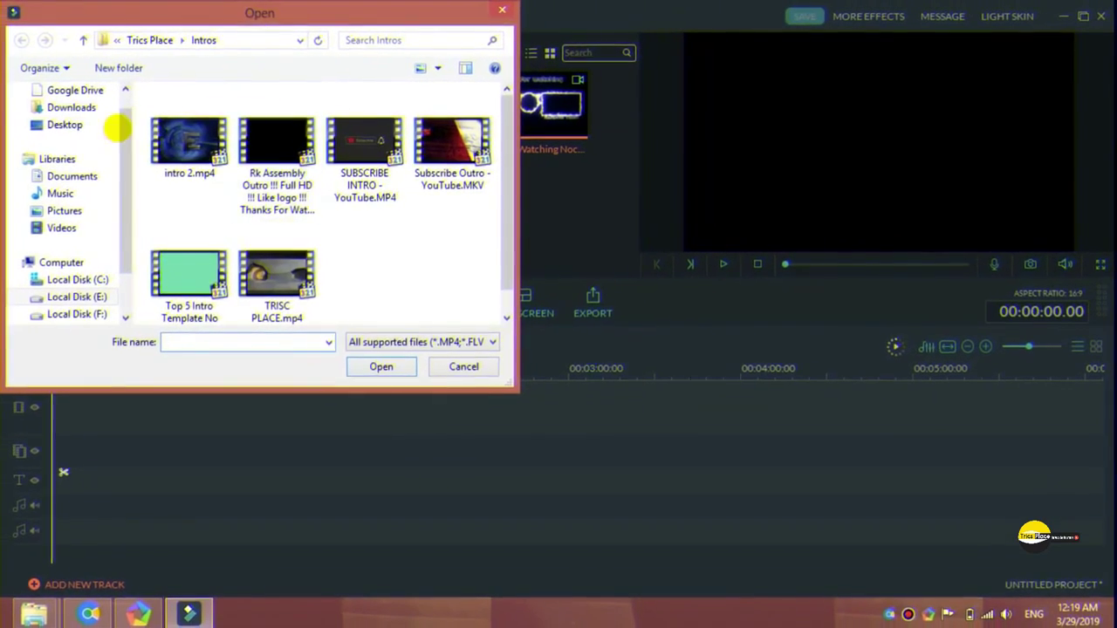
pyautogui.click(54, 123)
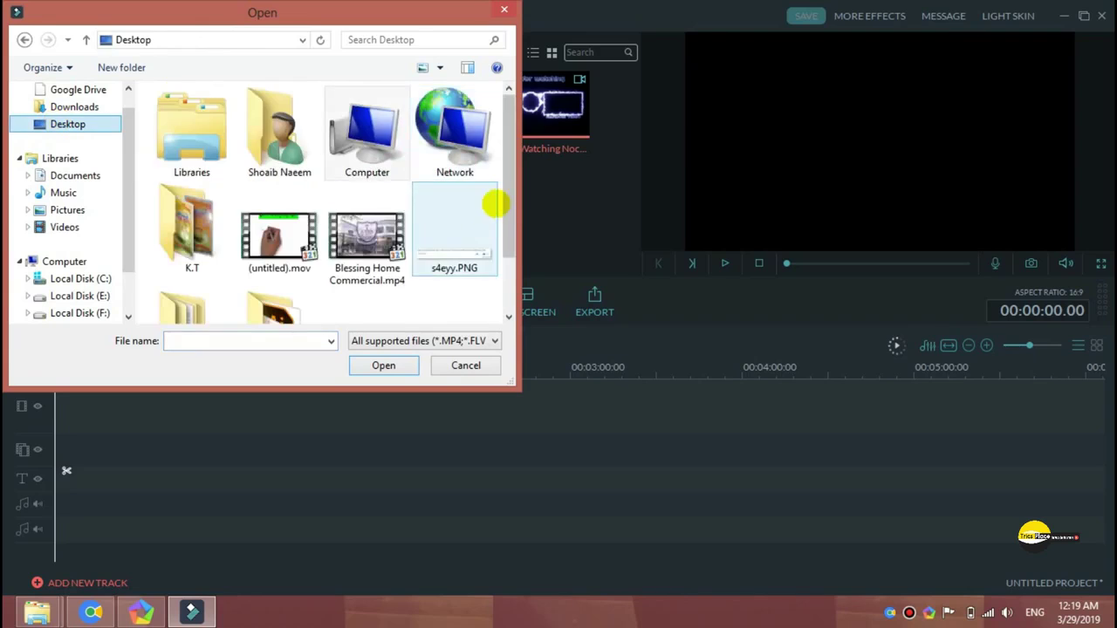
pyautogui.moveTo(506, 219); pyautogui.dragTo(501, 292)
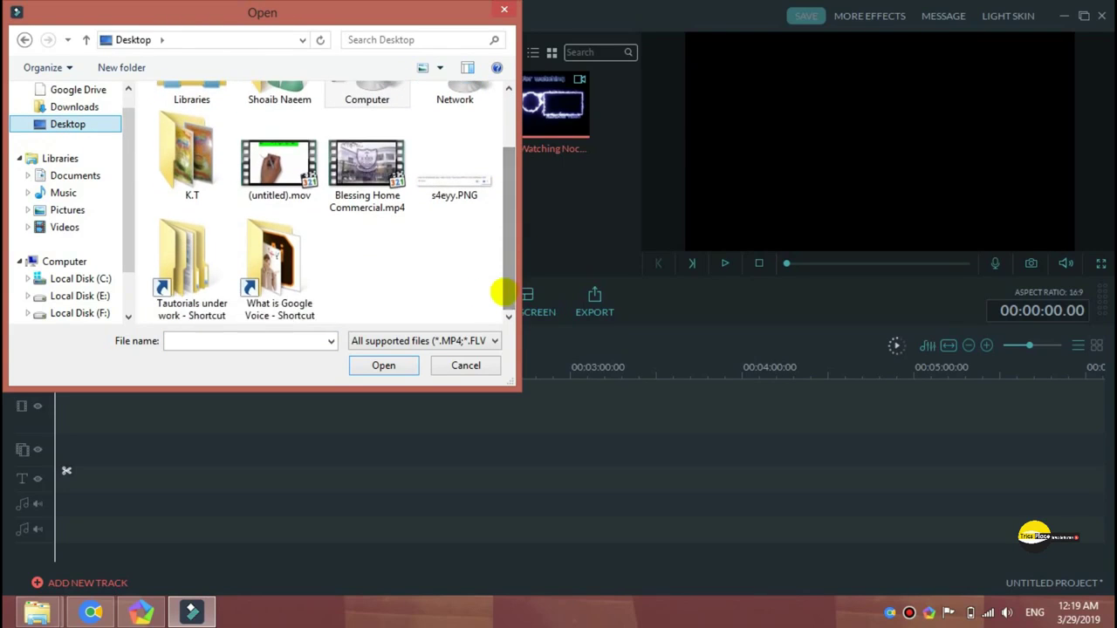
pyautogui.click(297, 281)
pyautogui.doubleClick(296, 281)
# Import What is Google Voice.mp4 and Final Logo-01-01.png together into the album
pyautogui.click(379, 188)
pyautogui.click(477, 196)
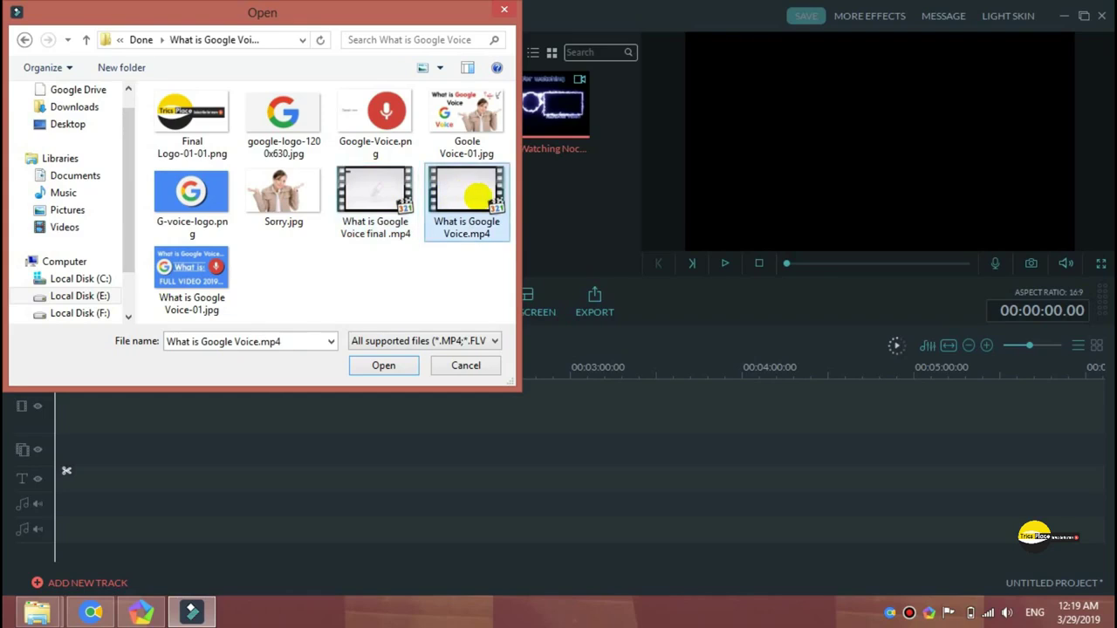
pyautogui.keyDown('ctrl'); pyautogui.click(194, 118); pyautogui.keyUp('ctrl')
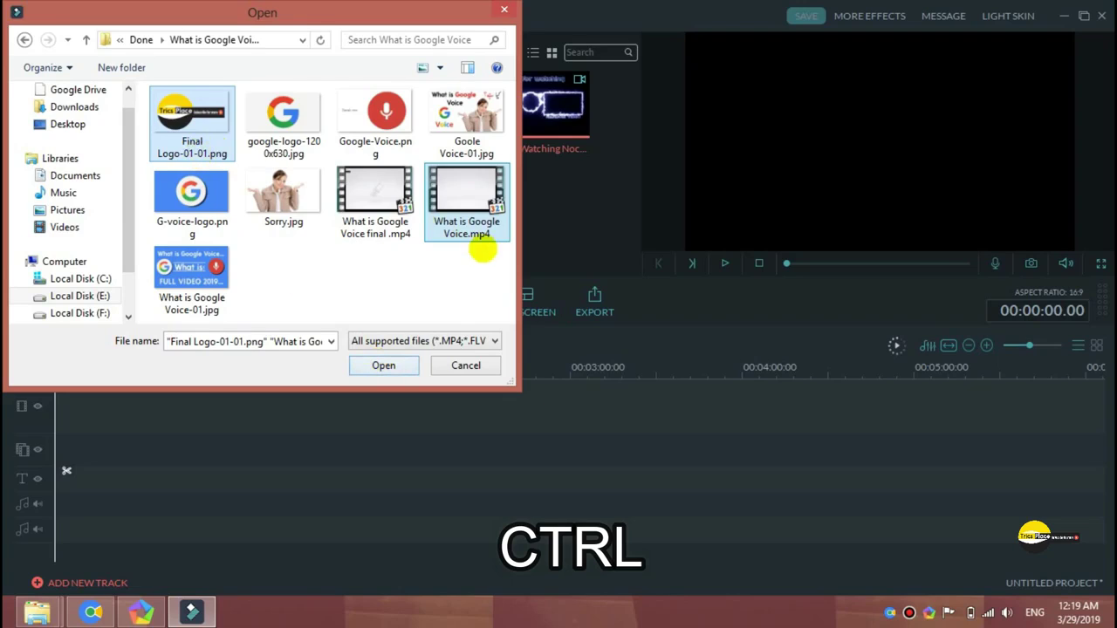
pyautogui.click(332, 264)
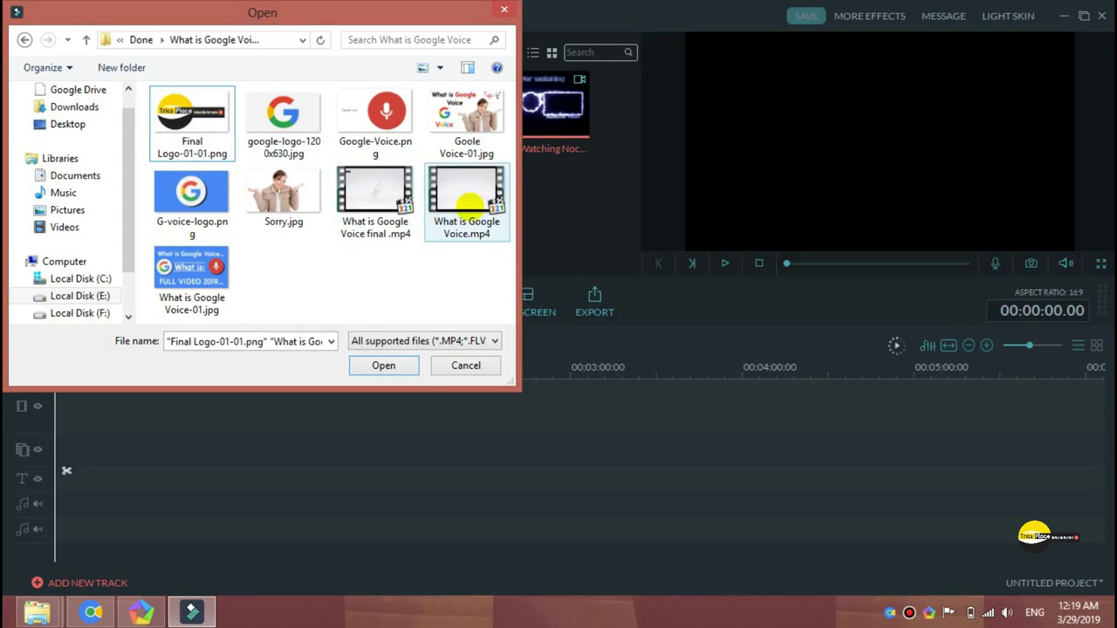
pyautogui.click(467, 203)
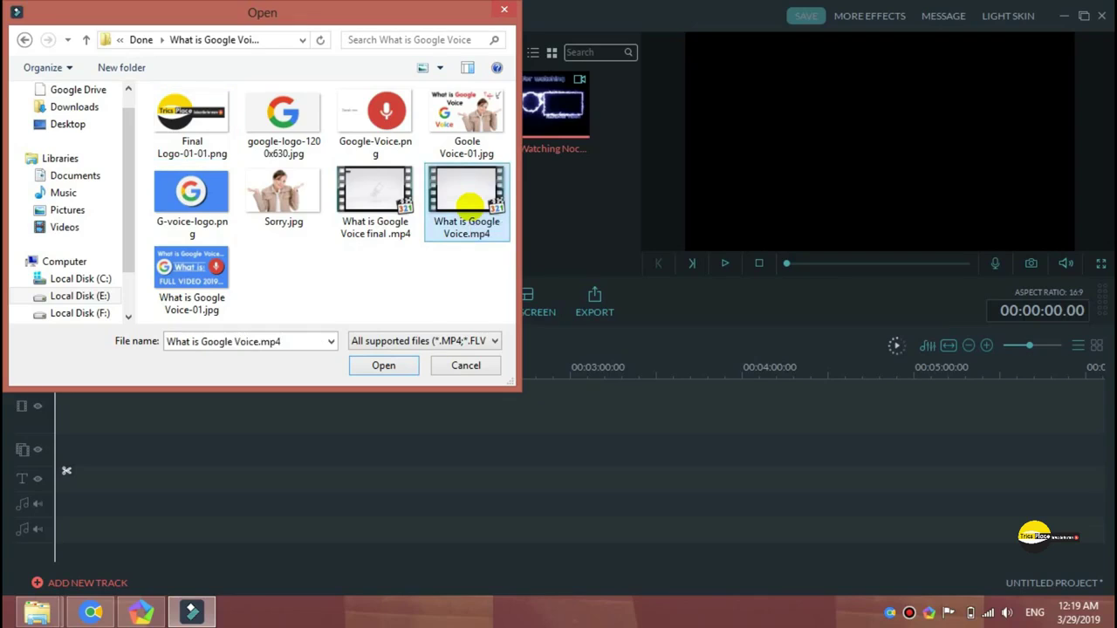
pyautogui.keyDown('ctrl'); pyautogui.click(192, 122); pyautogui.keyUp('ctrl')
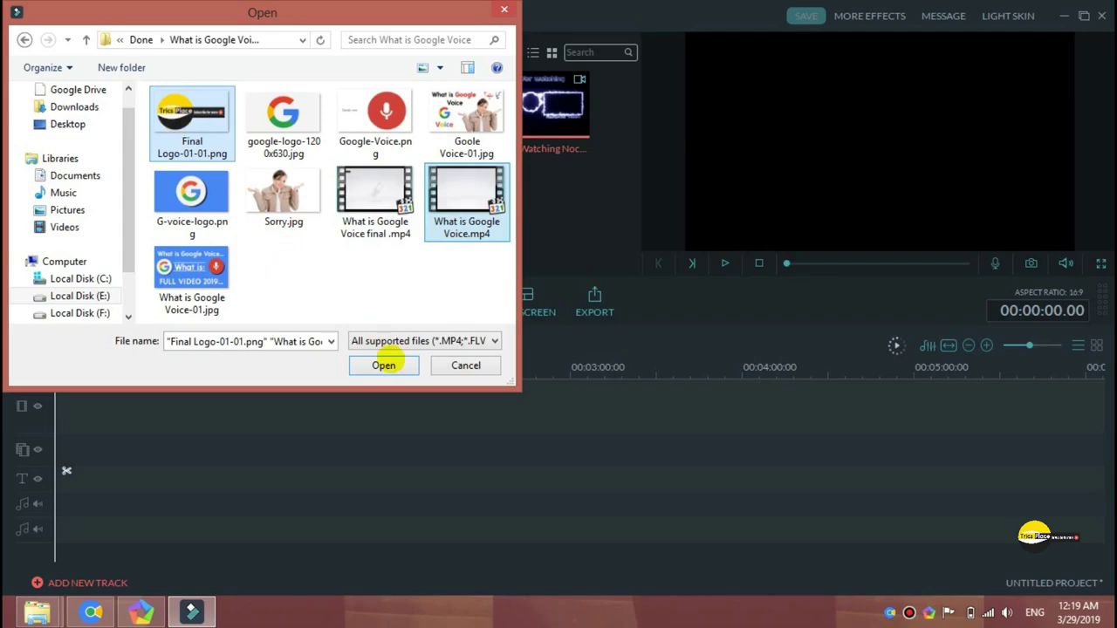
pyautogui.click(384, 364)
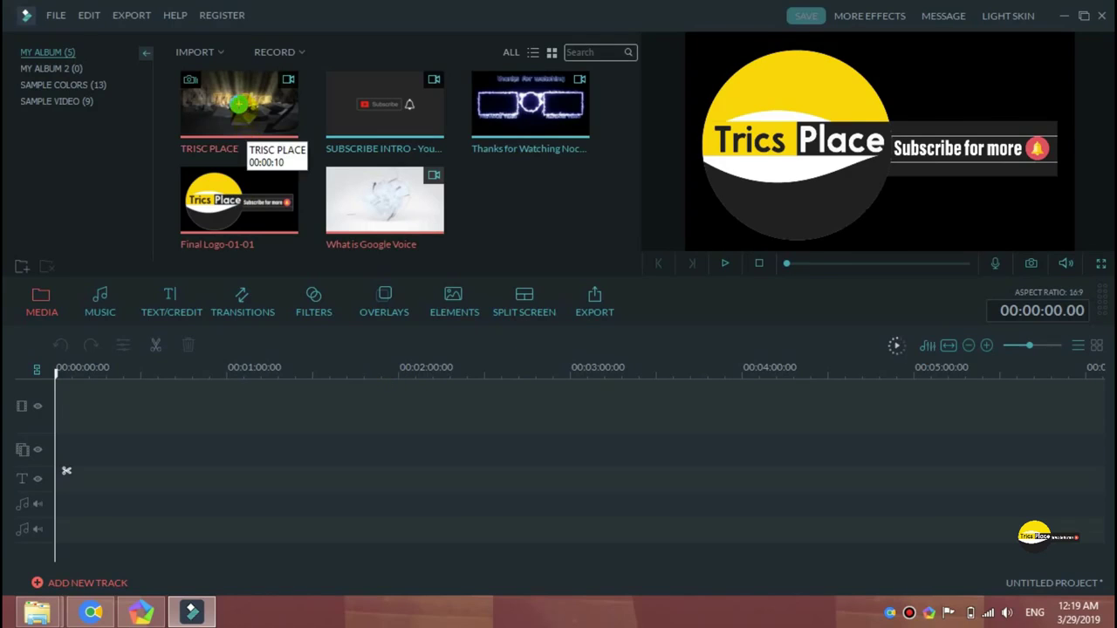
pyautogui.click(239, 104)
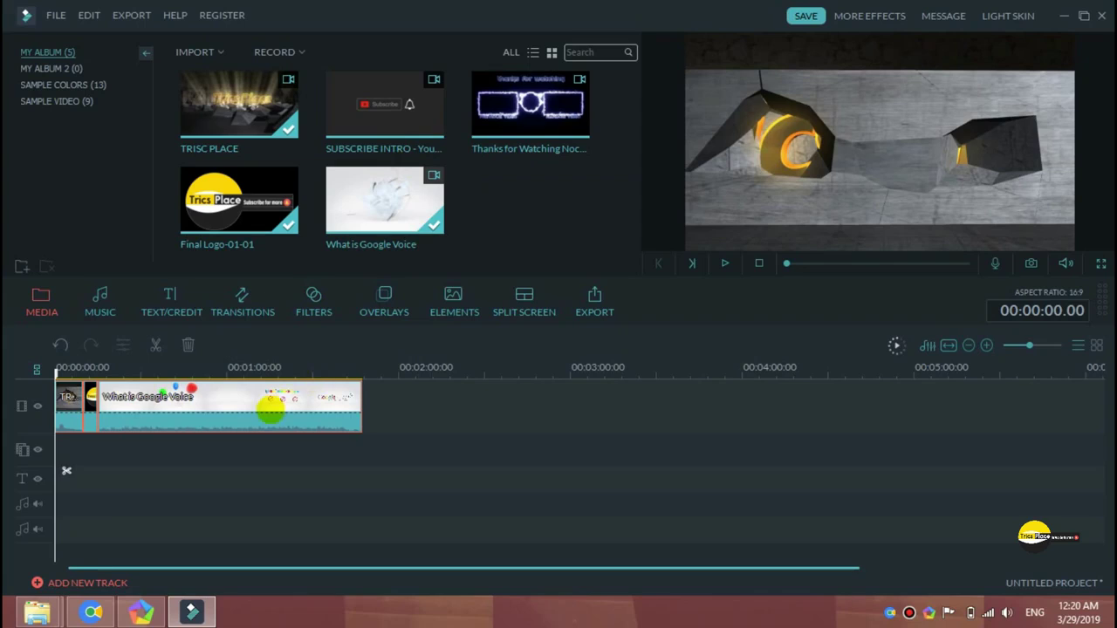
pyautogui.click(268, 410)
pyautogui.press('Delete')
pyautogui.hotkey('ctrl', 'z')
pyautogui.hotkey('ctrl', 'z')
pyautogui.hotkey('ctrl', 'z')
pyautogui.hotkey('ctrl', 'z')
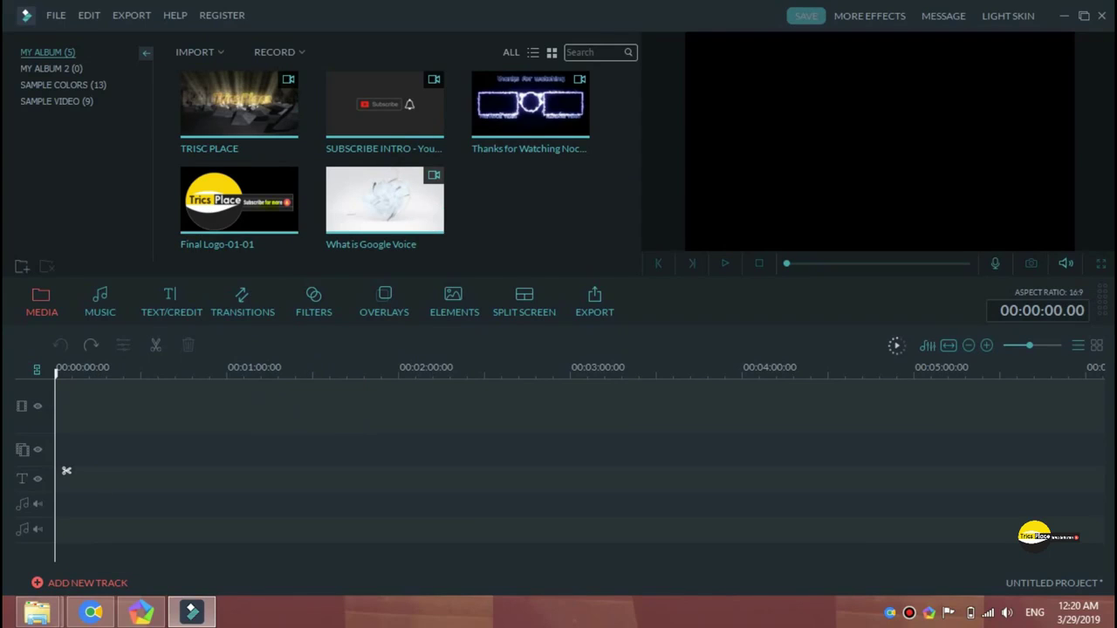
# Add the TRISC PLACE intro clip to the start of the video track and preview its opening seconds
pyautogui.moveTo(240, 106)
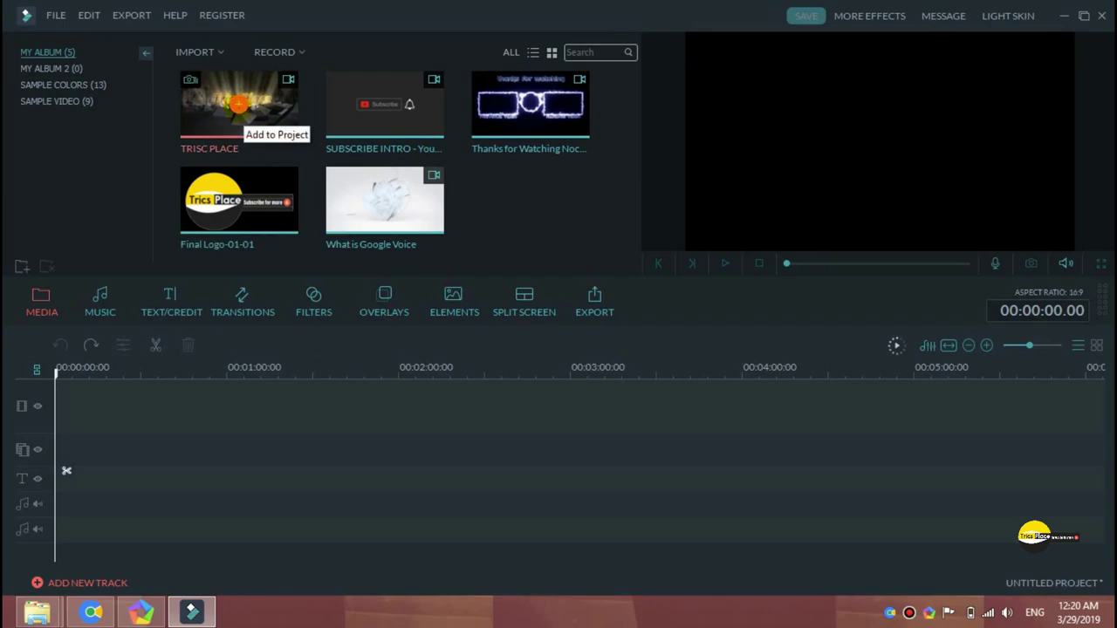
pyautogui.click(238, 104)
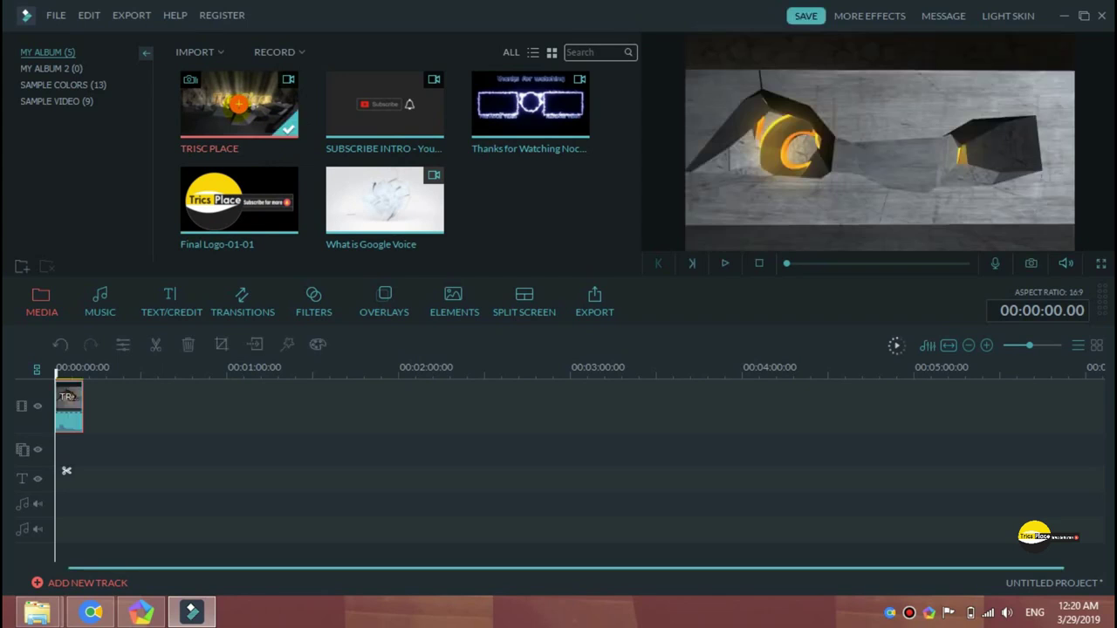
pyautogui.press('space')
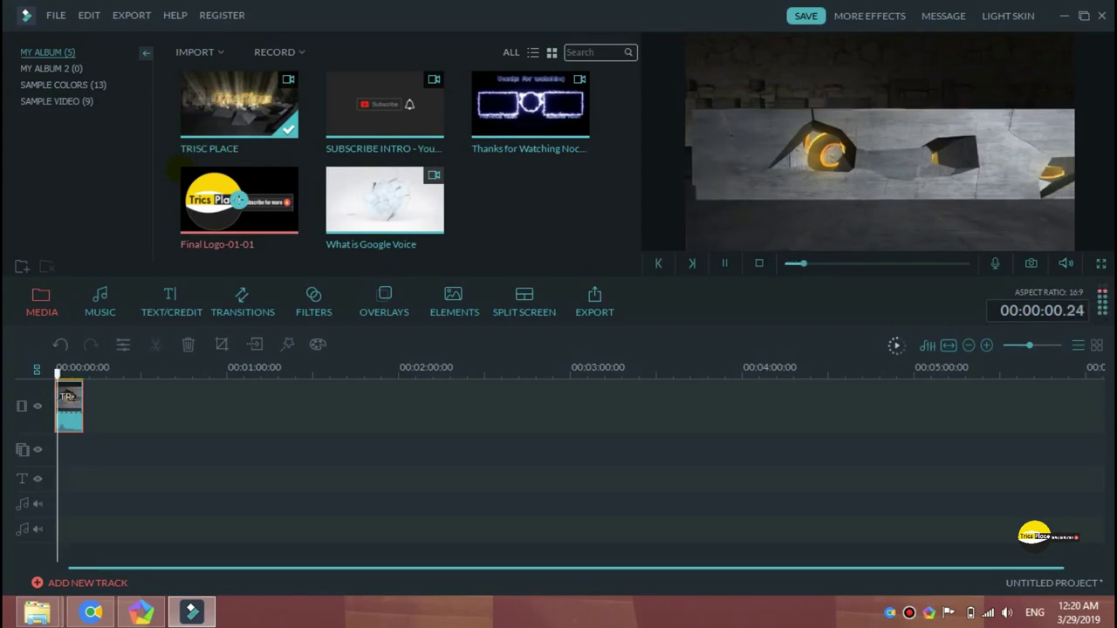
pyautogui.press('space')
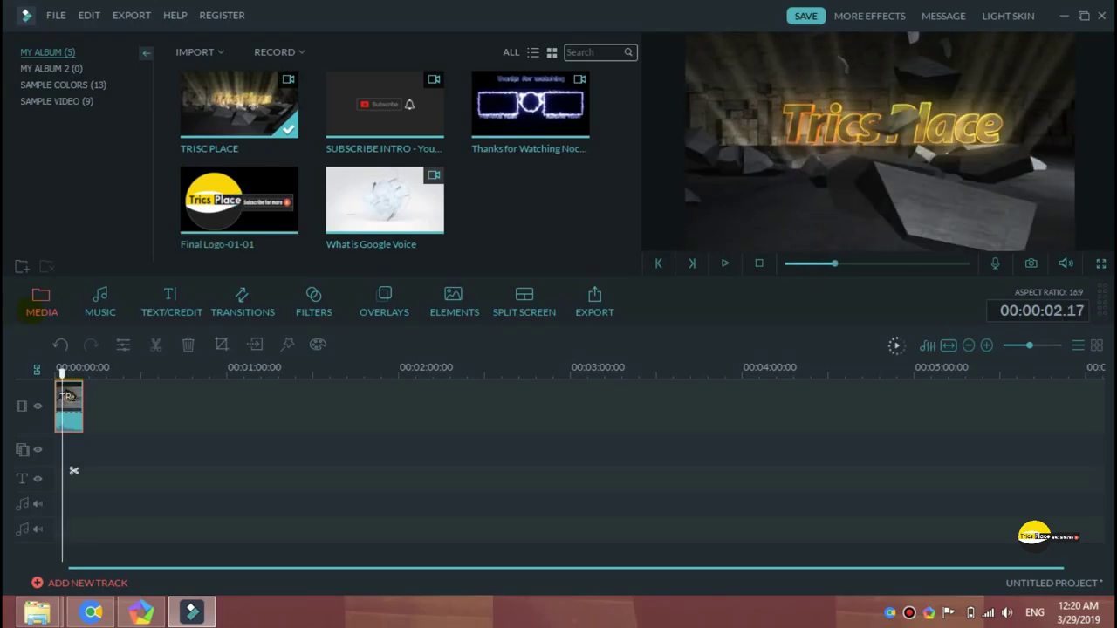
# Append the SUBSCRIBE INTRO clip and the What is Google Voice clip after the intro on the video track
pyautogui.moveTo(62, 371); pyautogui.dragTo(79, 371)
pyautogui.moveTo(84, 375); pyautogui.dragTo(83, 375)
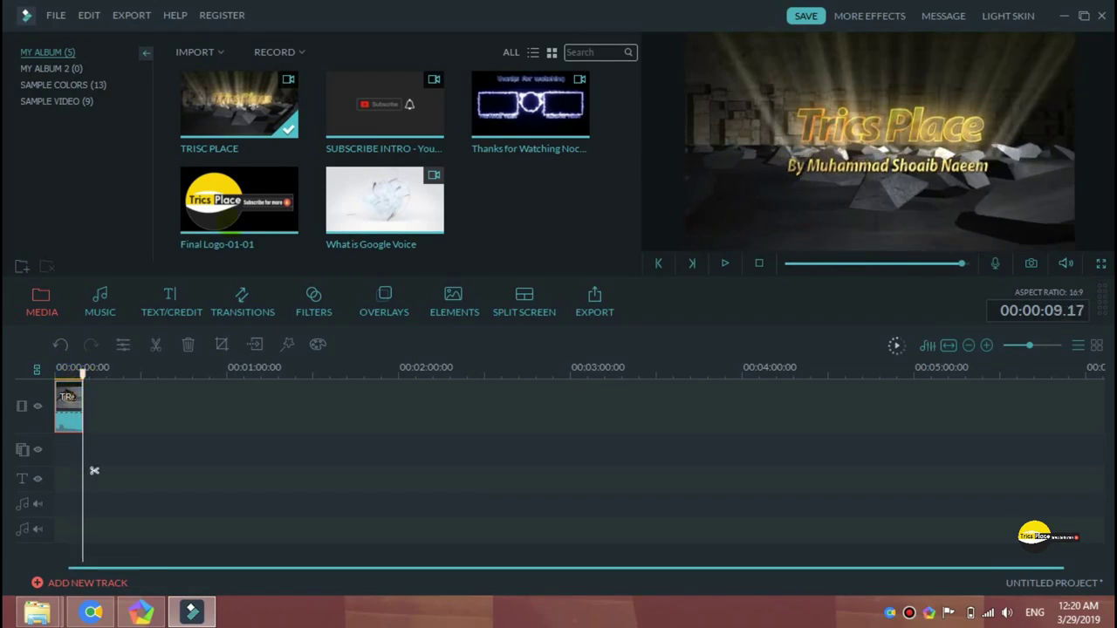
pyautogui.click(385, 105)
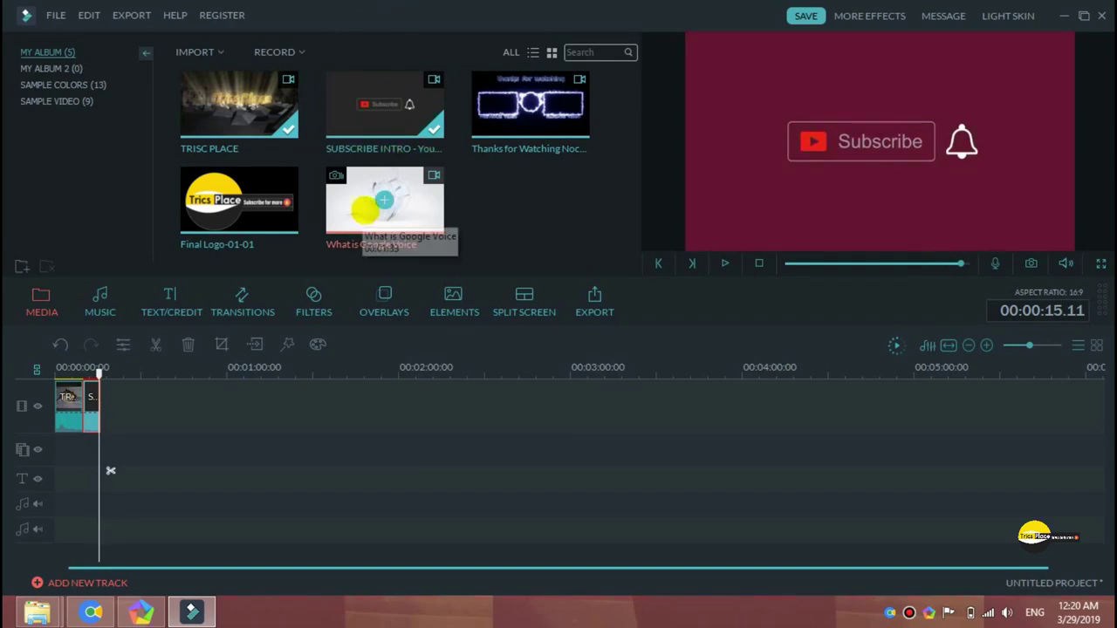
pyautogui.click(384, 200)
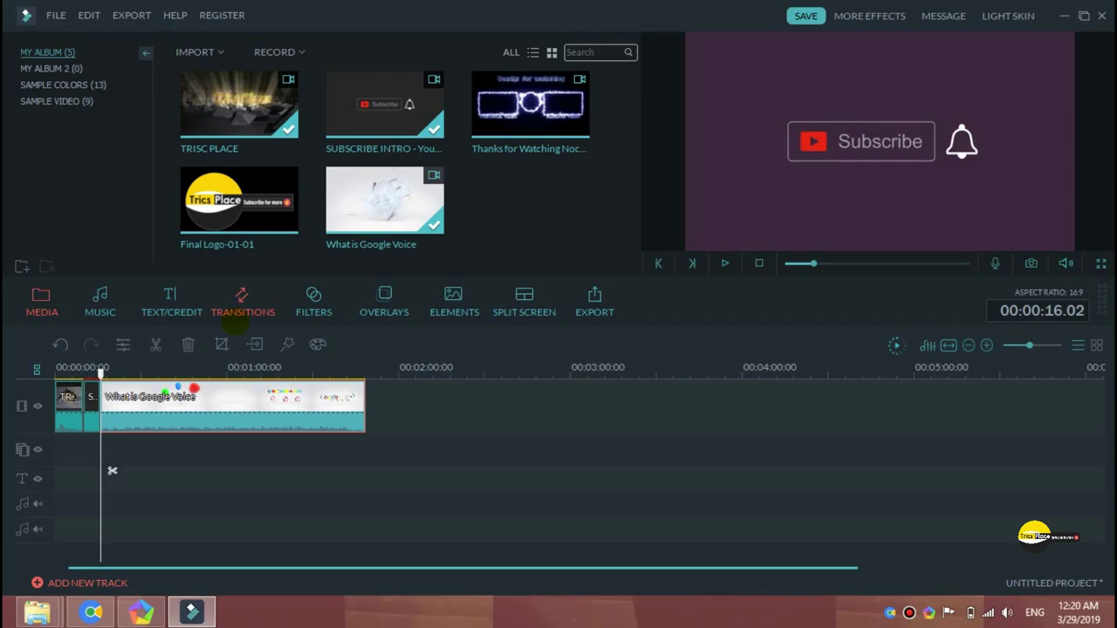
# Split the What is Google Voice clip at about 21 seconds on the timeline and delete its short opening piece
pyautogui.press('space')
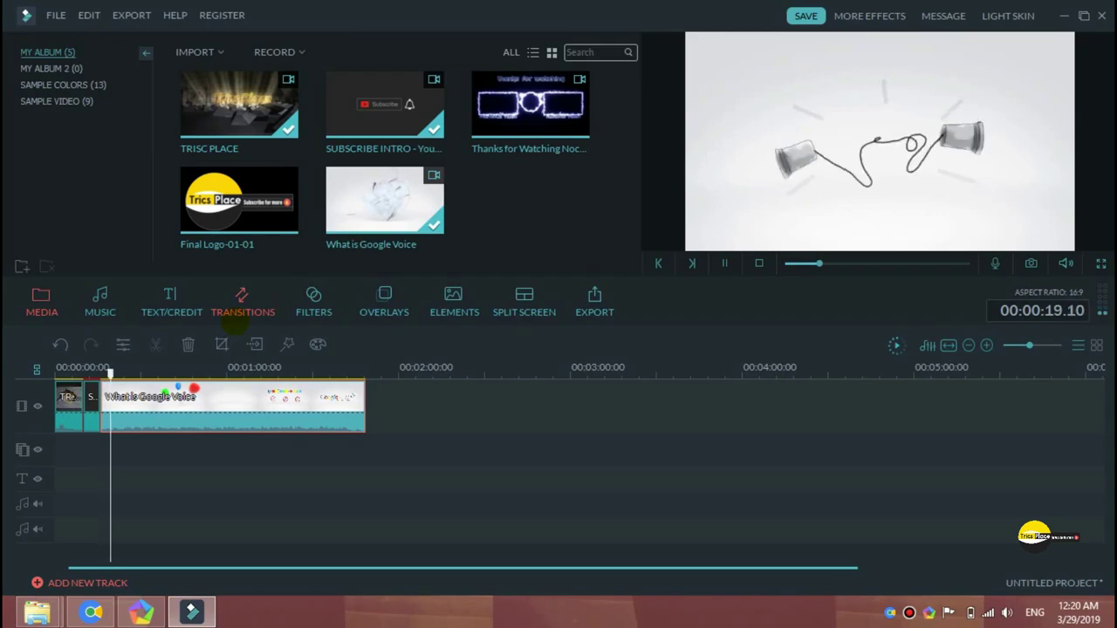
pyautogui.press('space')
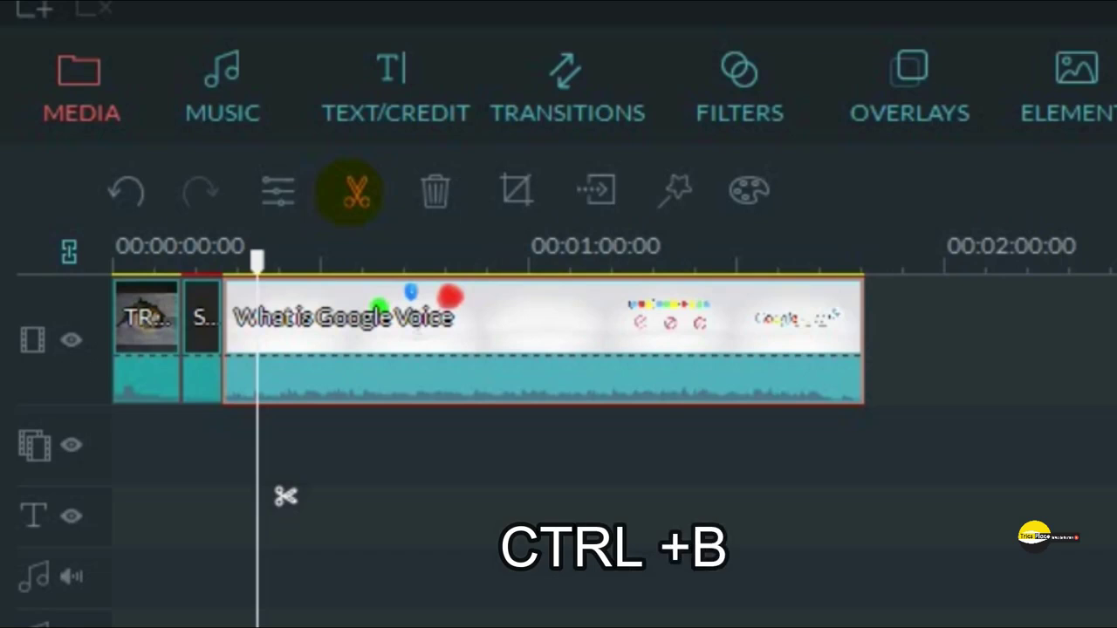
pyautogui.hotkey('ctrl', 'b')
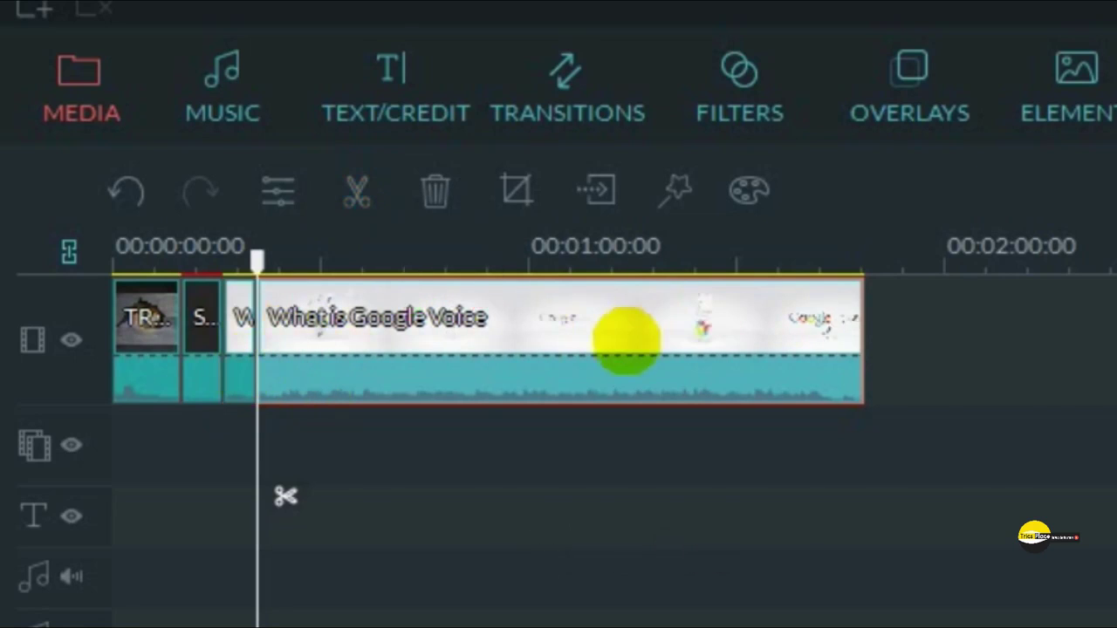
pyautogui.click(244, 336)
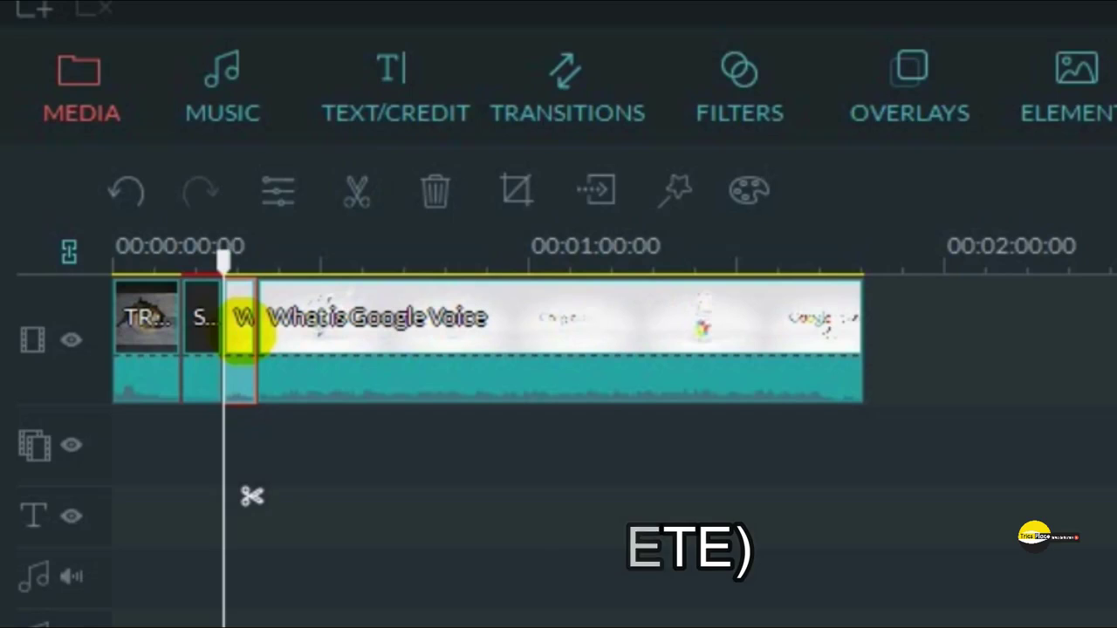
pyautogui.press('Delete')
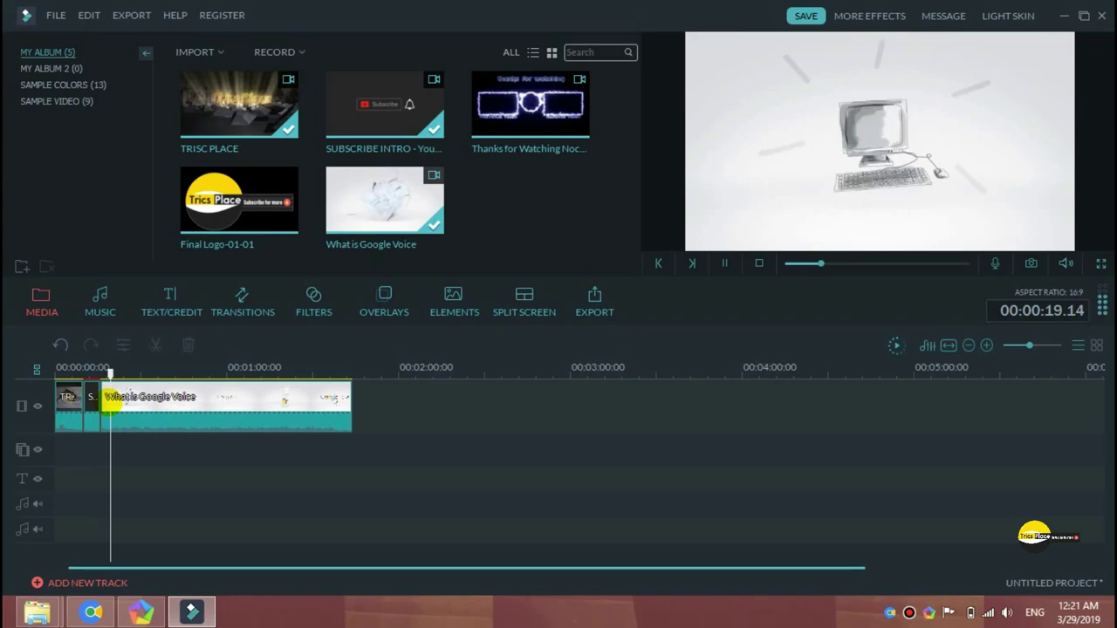
pyautogui.click(111, 401)
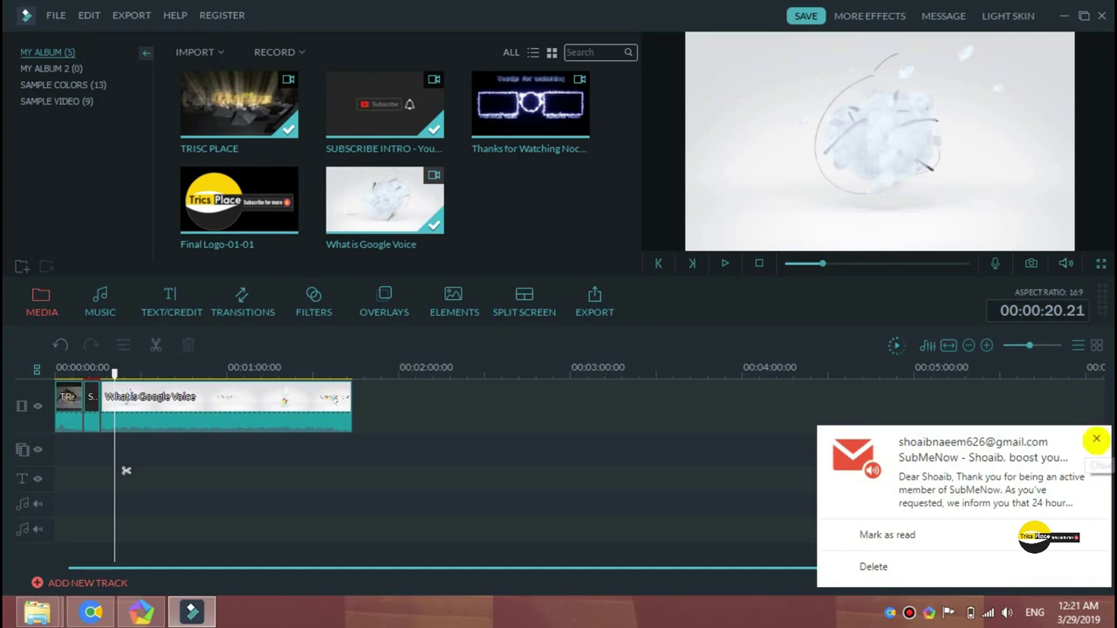
pyautogui.click(1097, 439)
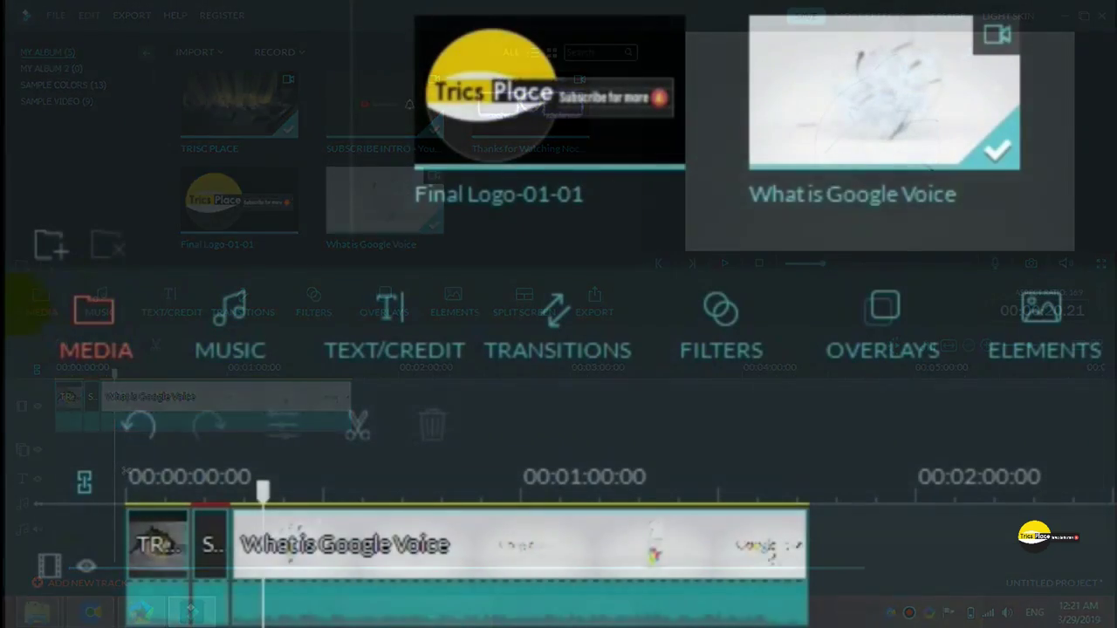
# Browse the built-in music library and audition the Living Pulse Midnight Train track
pyautogui.click(230, 321)
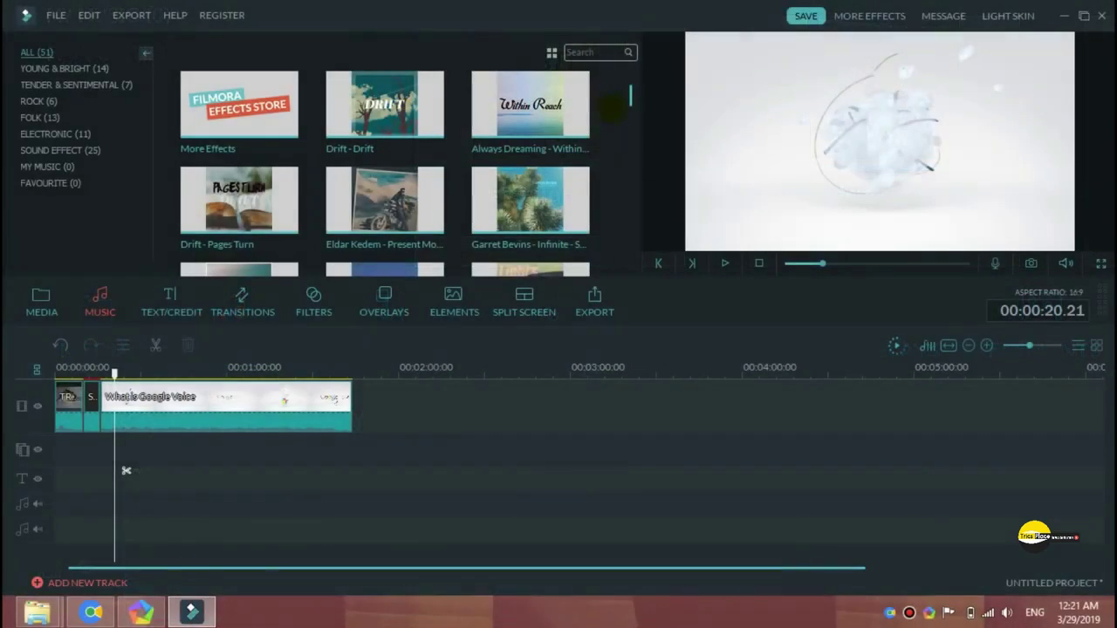
pyautogui.moveTo(630, 96); pyautogui.dragTo(630, 128)
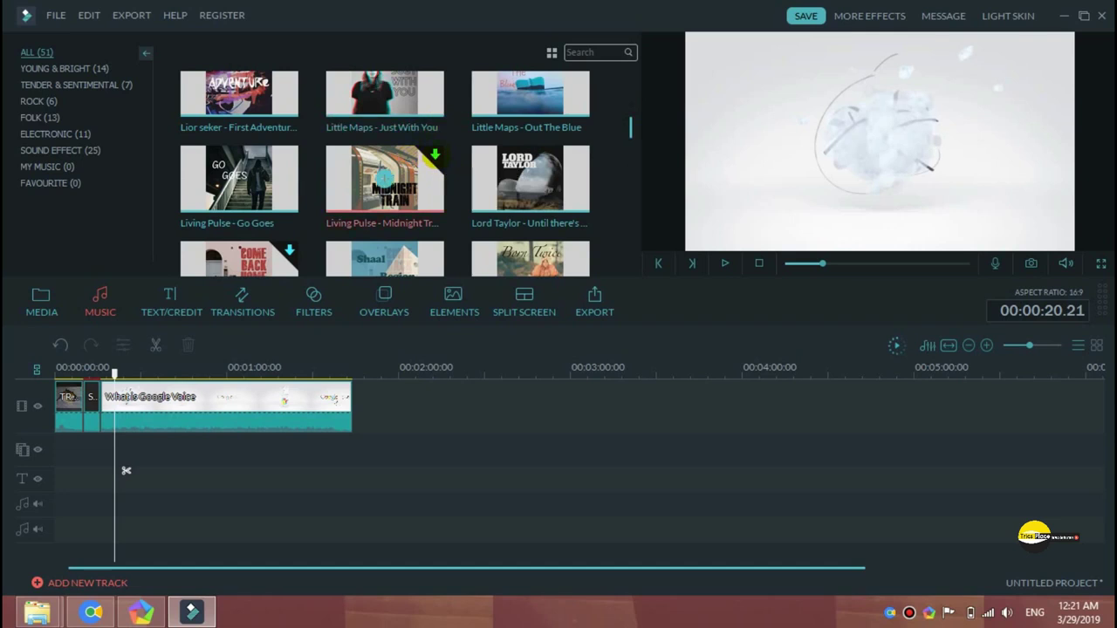
pyautogui.click(384, 179)
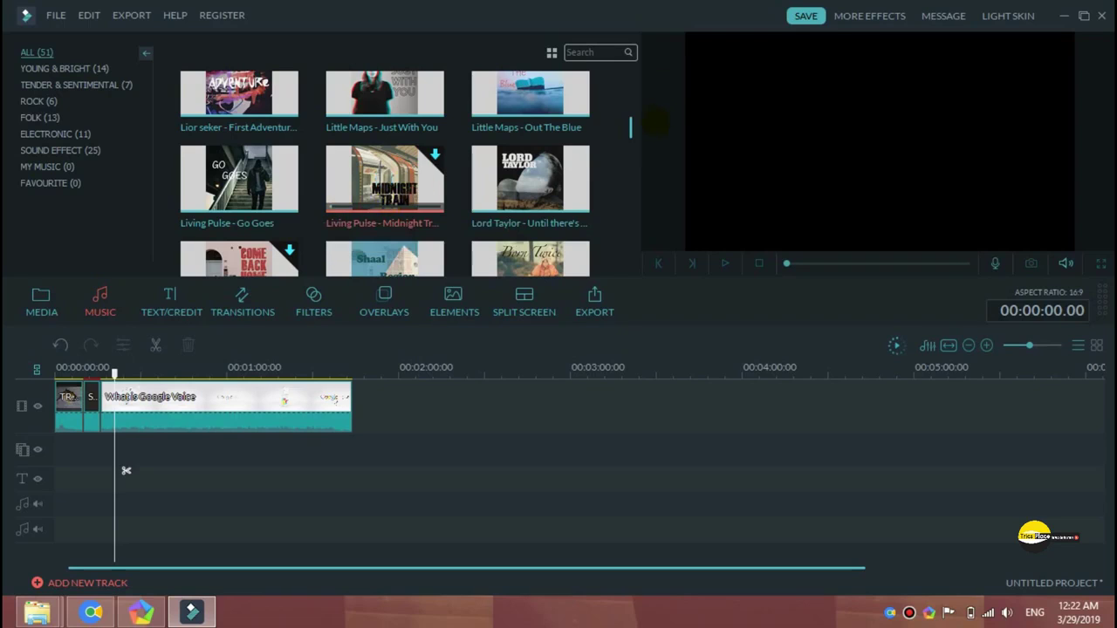
pyautogui.scroll(-5, 385, 174)
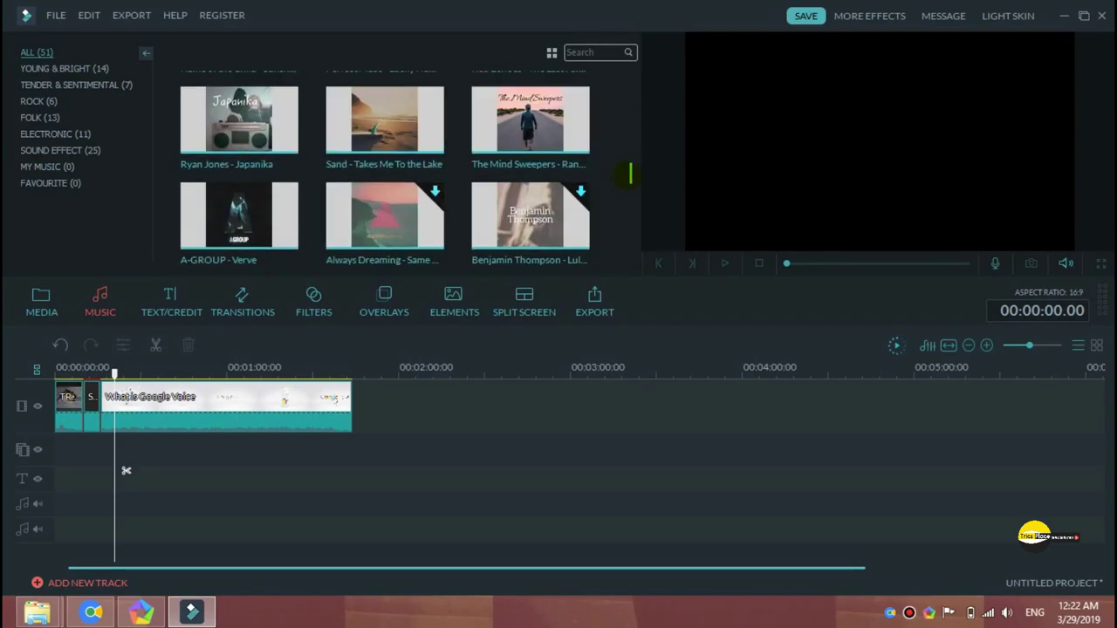
pyautogui.moveTo(630, 176)
pyautogui.mouseDown()
pyautogui.moveTo(629, 214)
pyautogui.moveTo(636, 93)
pyautogui.moveTo(454, 224)
pyautogui.moveTo(633, 162)
pyautogui.mouseUp()
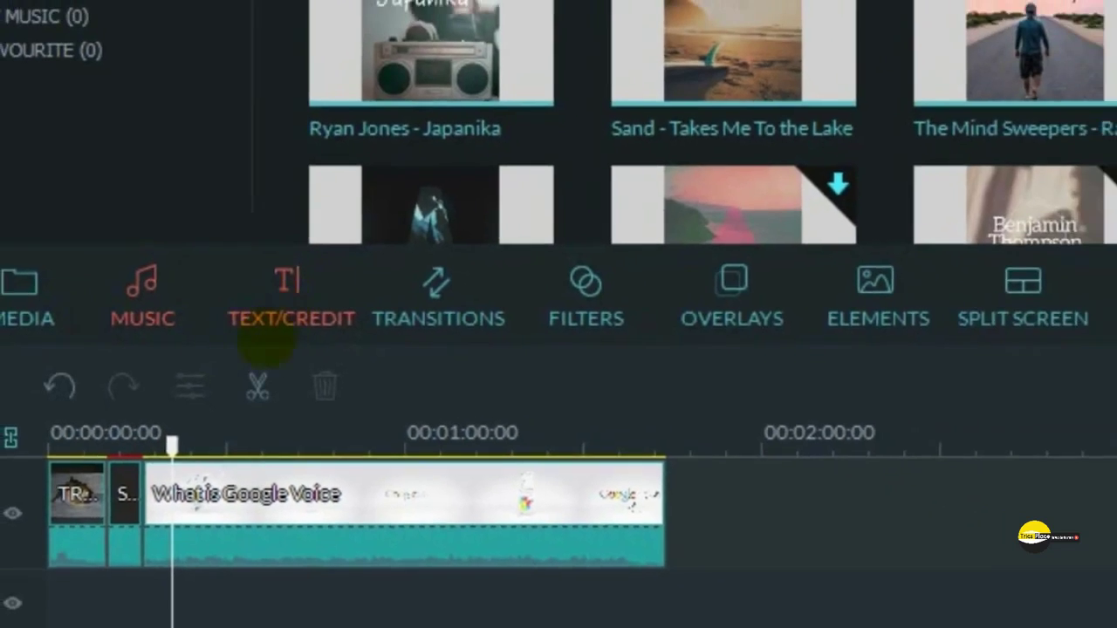
# Insert the Big Screen Pack Opener 12 title between the SUBSCRIBE INTRO and What is Google Voice clips and preview it
pyautogui.click(266, 340)
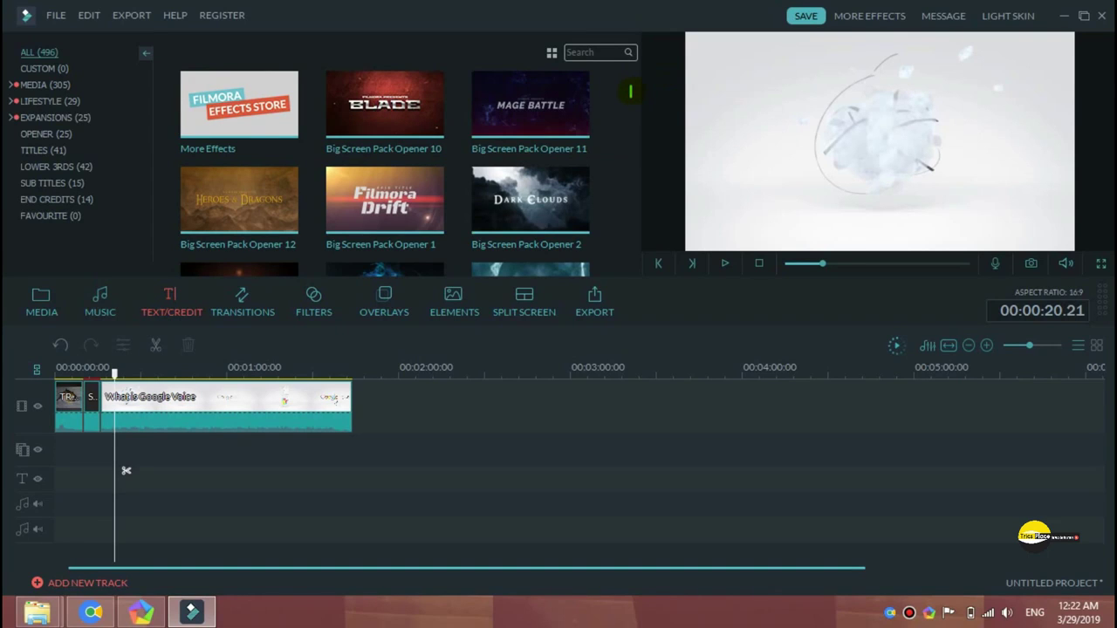
pyautogui.scroll(-10, 385, 174)
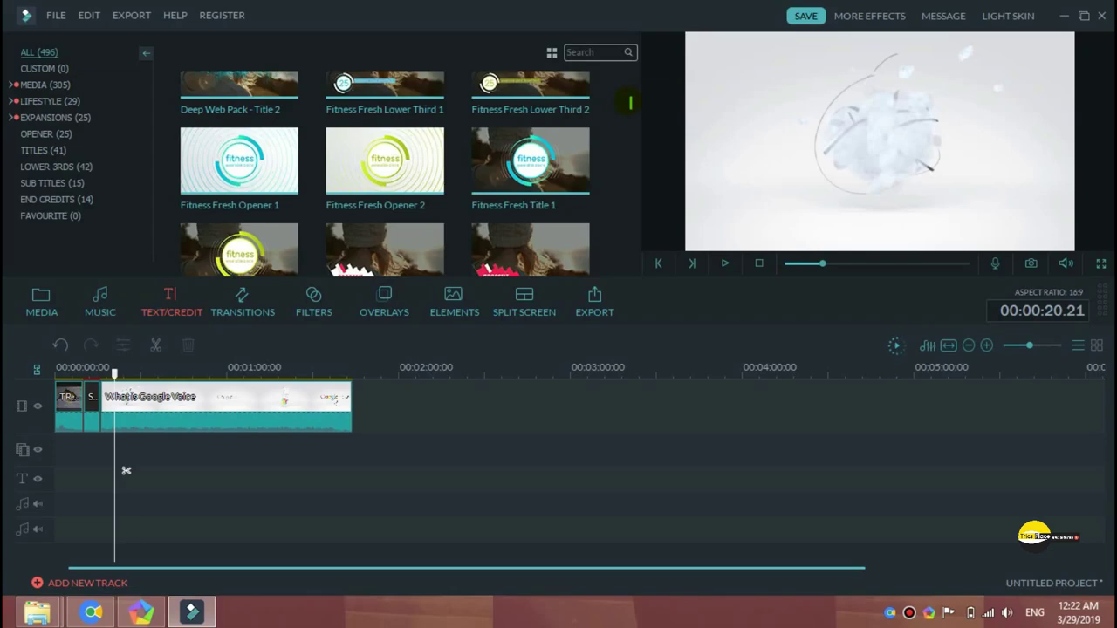
pyautogui.moveTo(627, 102); pyautogui.dragTo(627, 95)
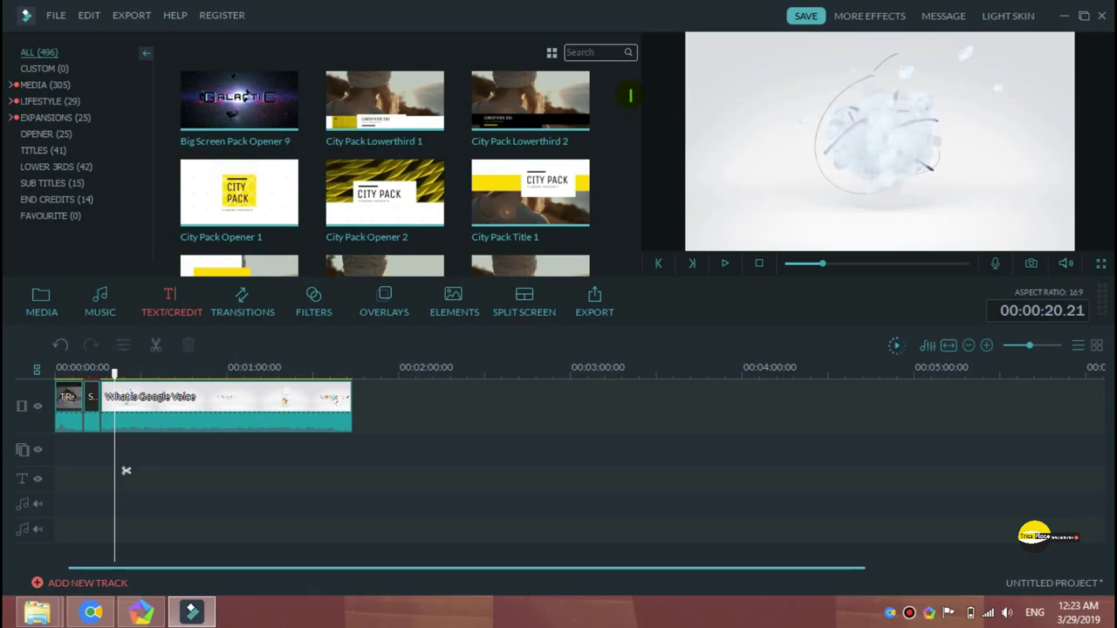
pyautogui.scroll(-10, 630, 95)
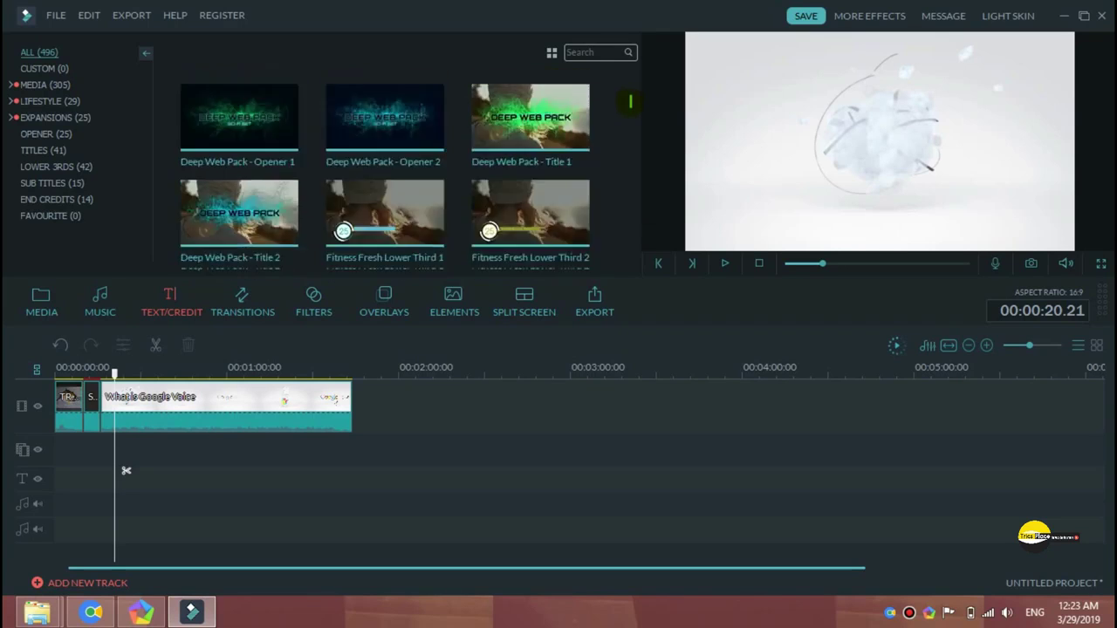
pyautogui.moveTo(628, 109); pyautogui.dragTo(629, 145)
pyautogui.scroll(-10, 629, 146)
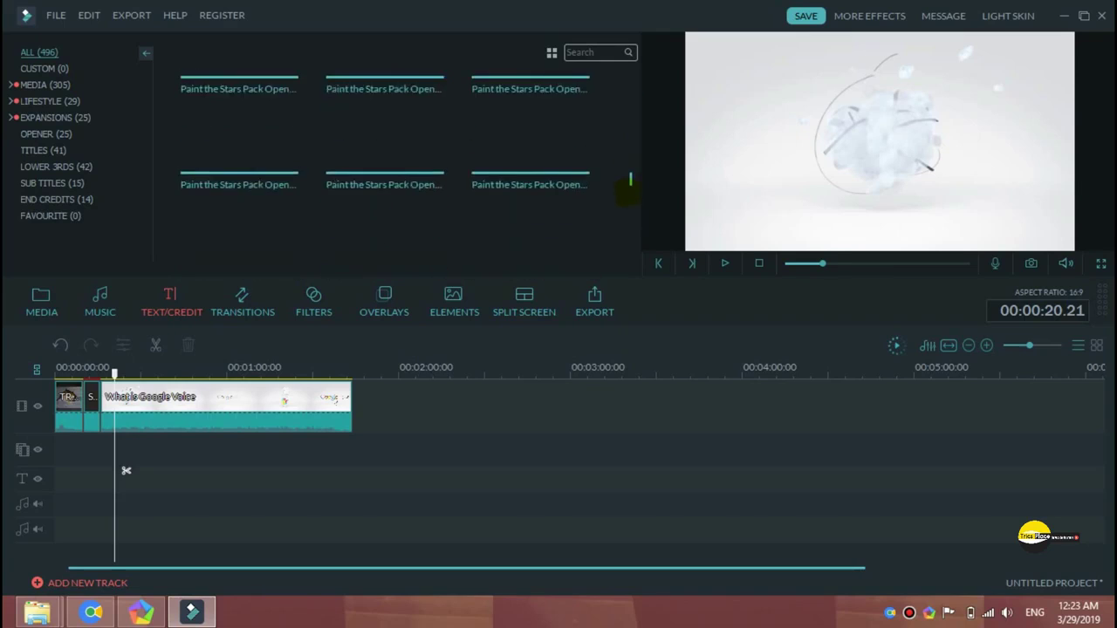
pyautogui.scroll(15, 623, 81)
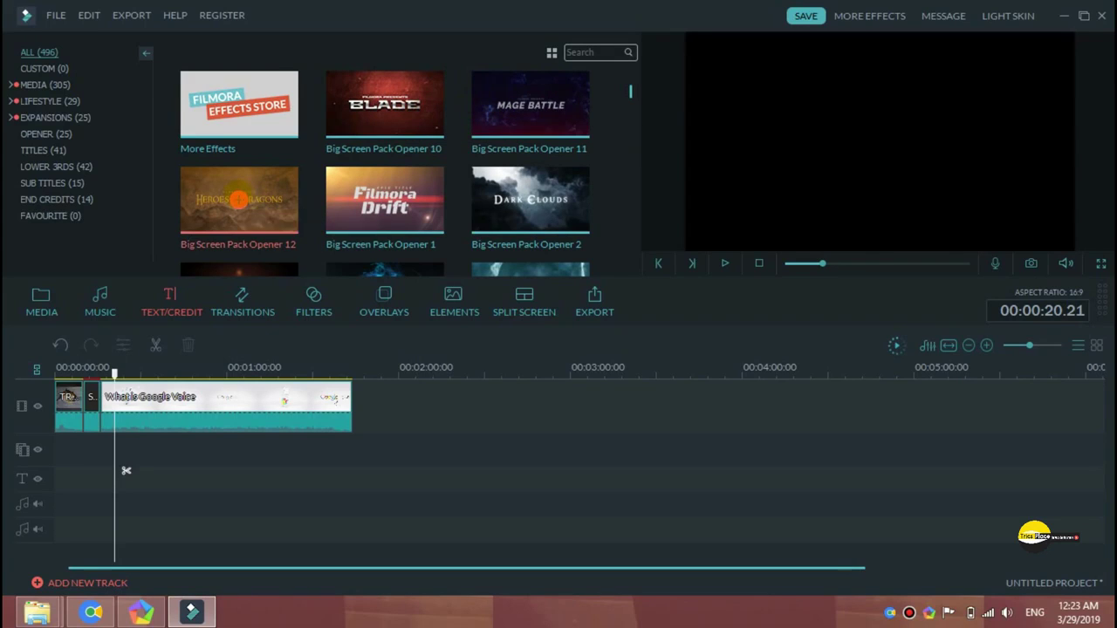
pyautogui.click(238, 199)
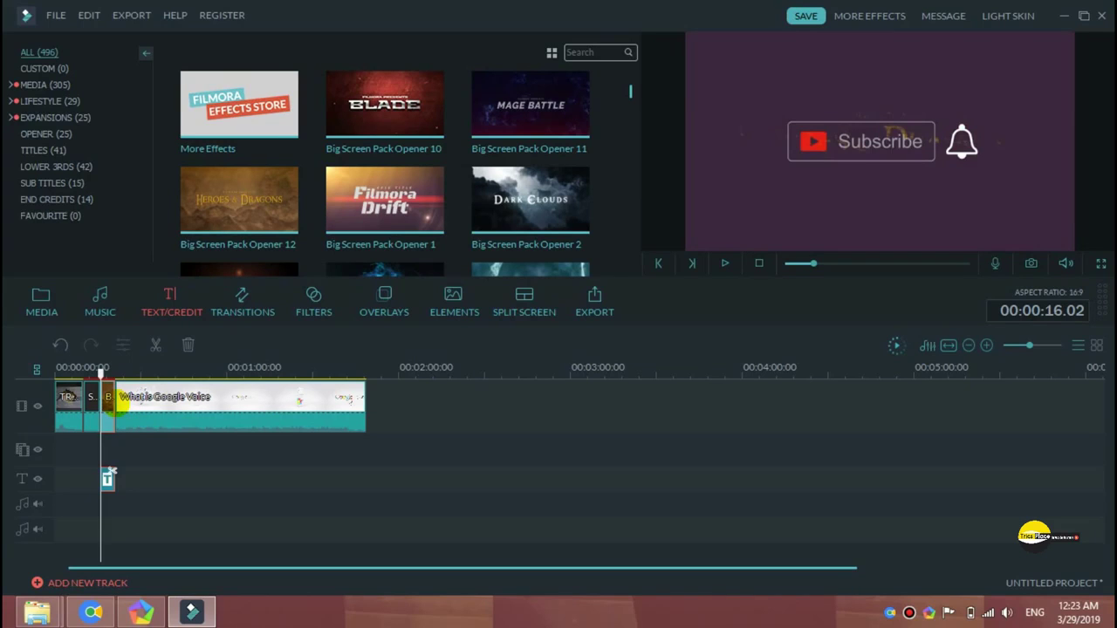
pyautogui.moveTo(101, 370); pyautogui.dragTo(97, 370)
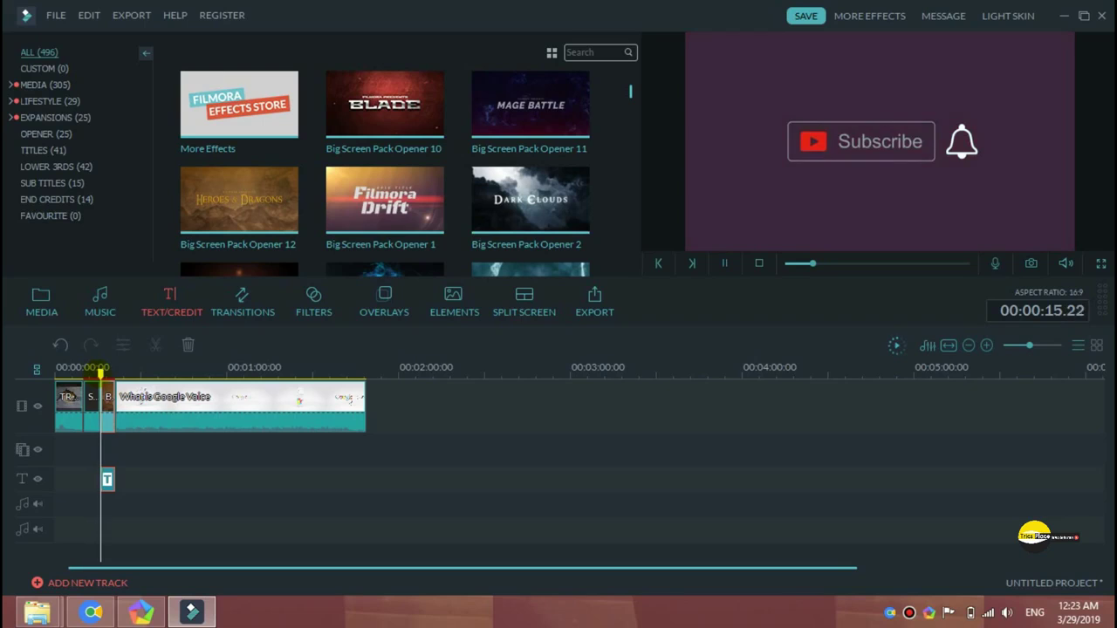
# Open the opener title in the advanced text editor and replace its Heroes & Dragons line with the presenter's full name
pyautogui.click(108, 479)
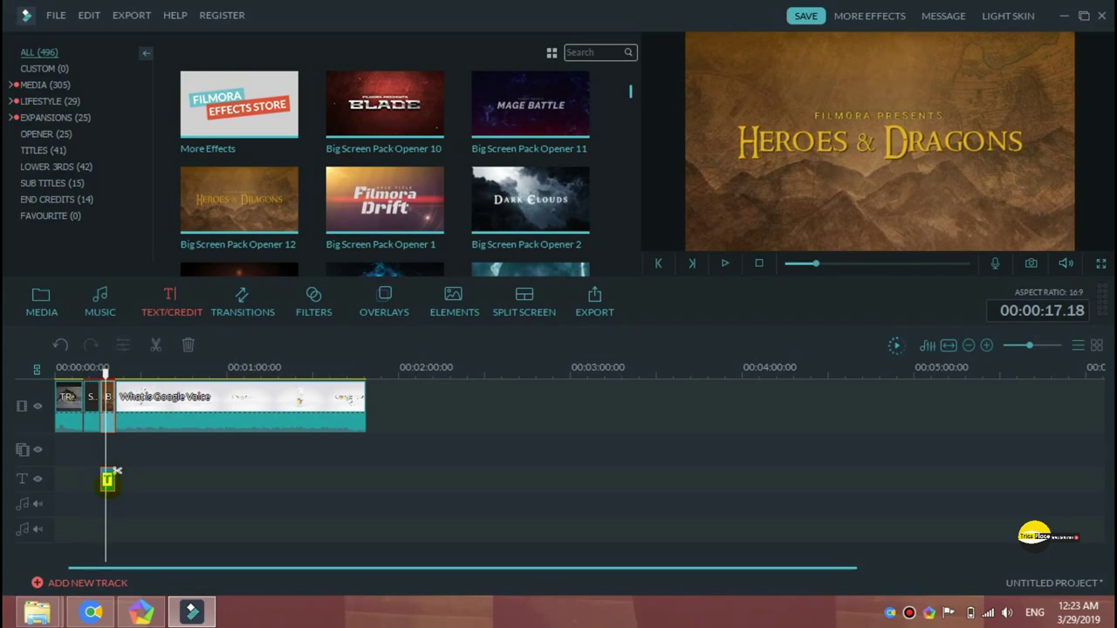
pyautogui.doubleClick(107, 478)
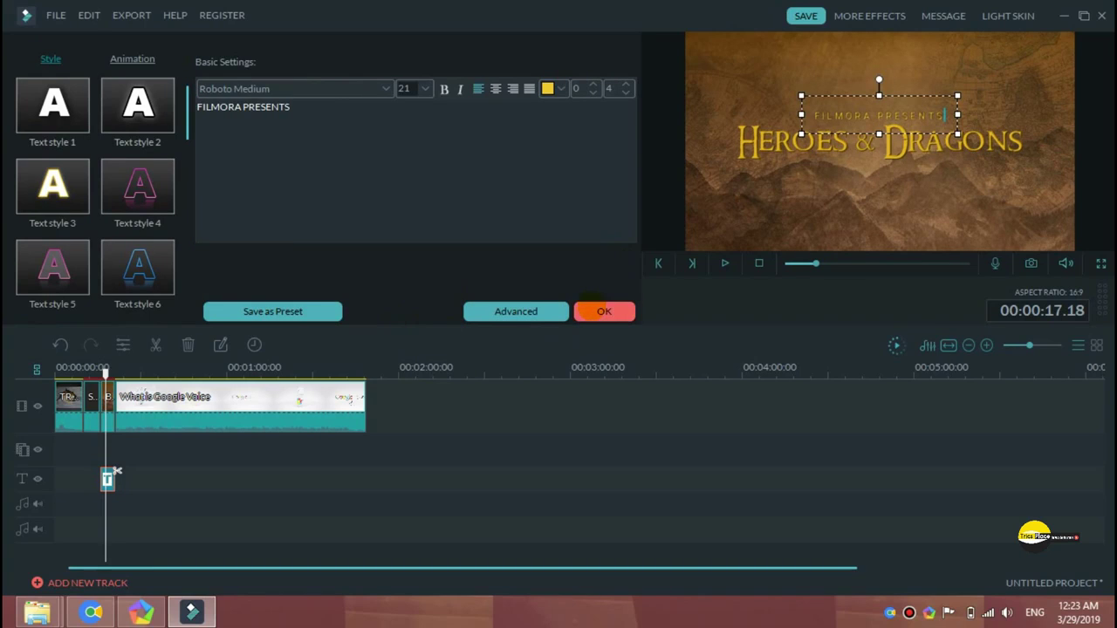
pyautogui.click(604, 312)
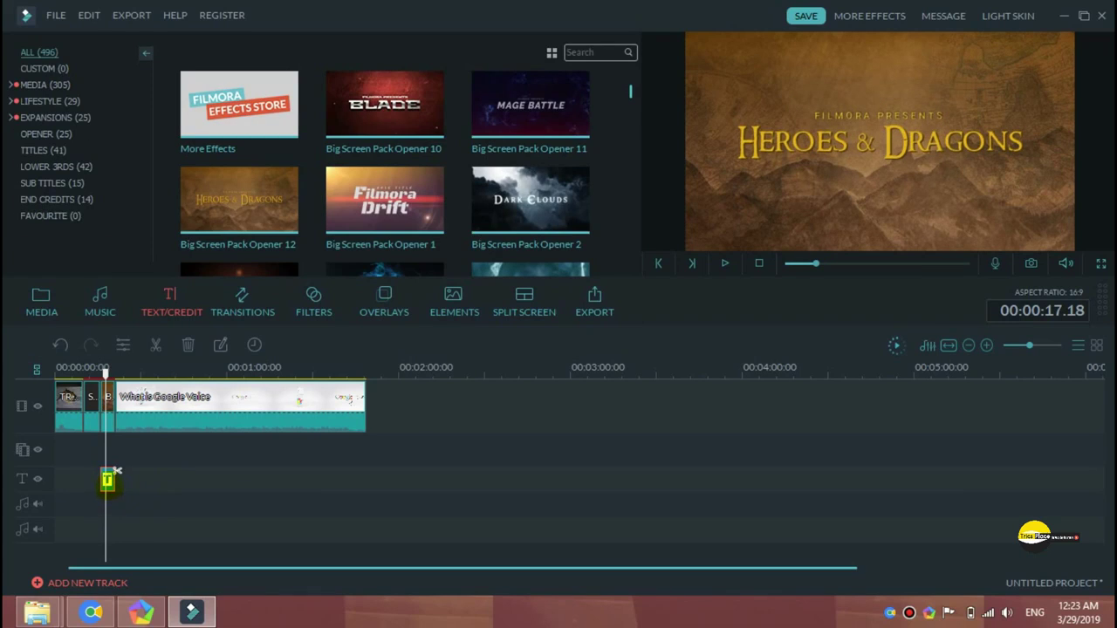
pyautogui.doubleClick(107, 479)
pyautogui.click(495, 312)
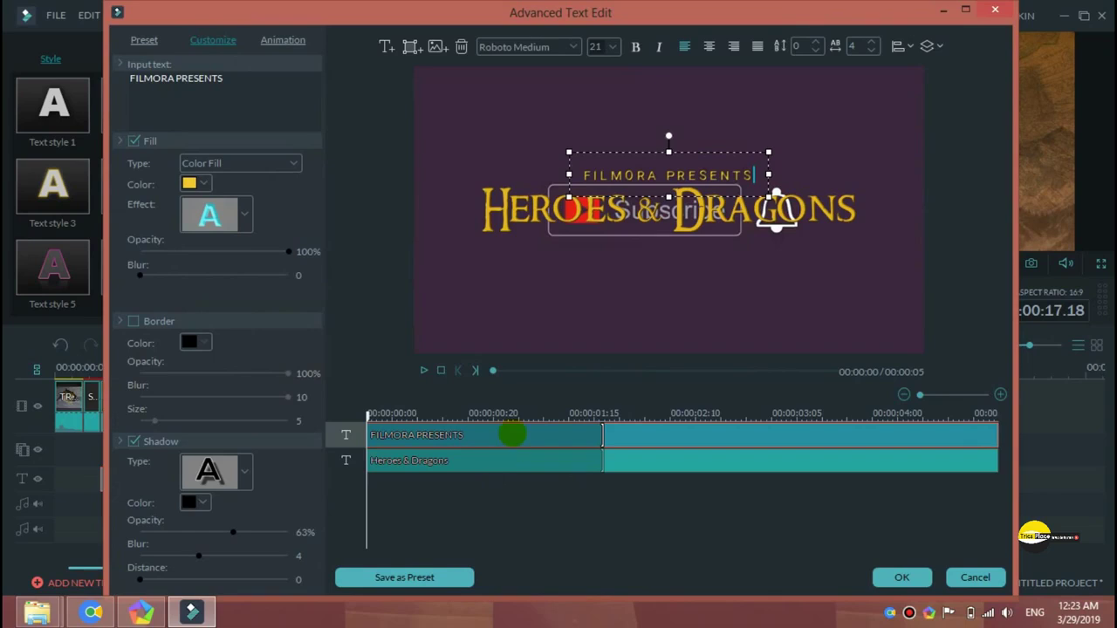
pyautogui.click(498, 453)
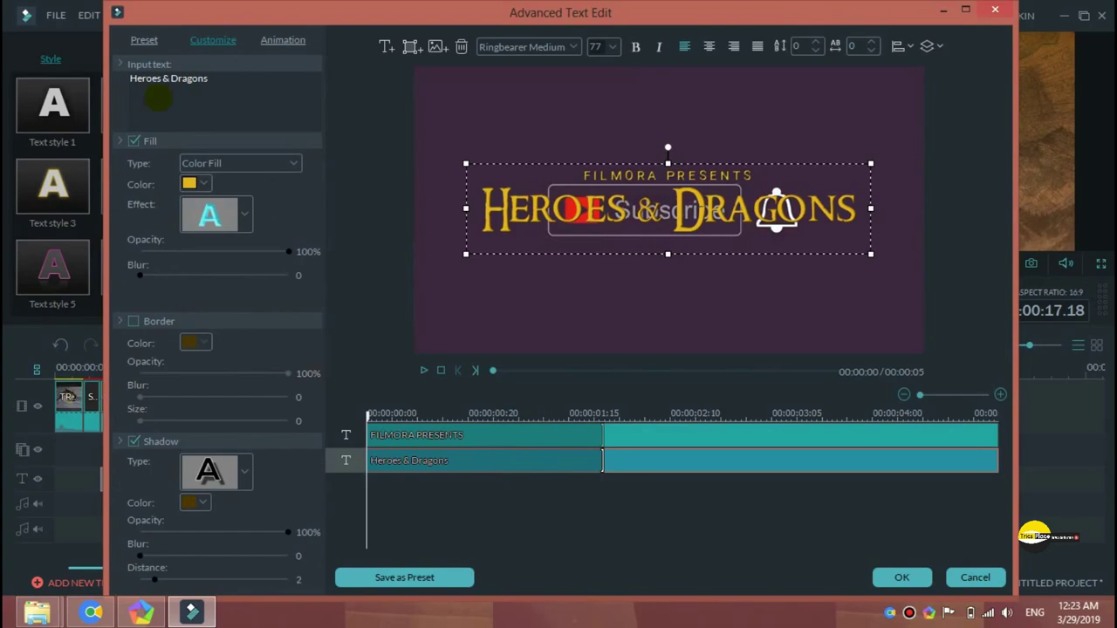
pyautogui.tripleClick(216, 77)
pyautogui.write('S')
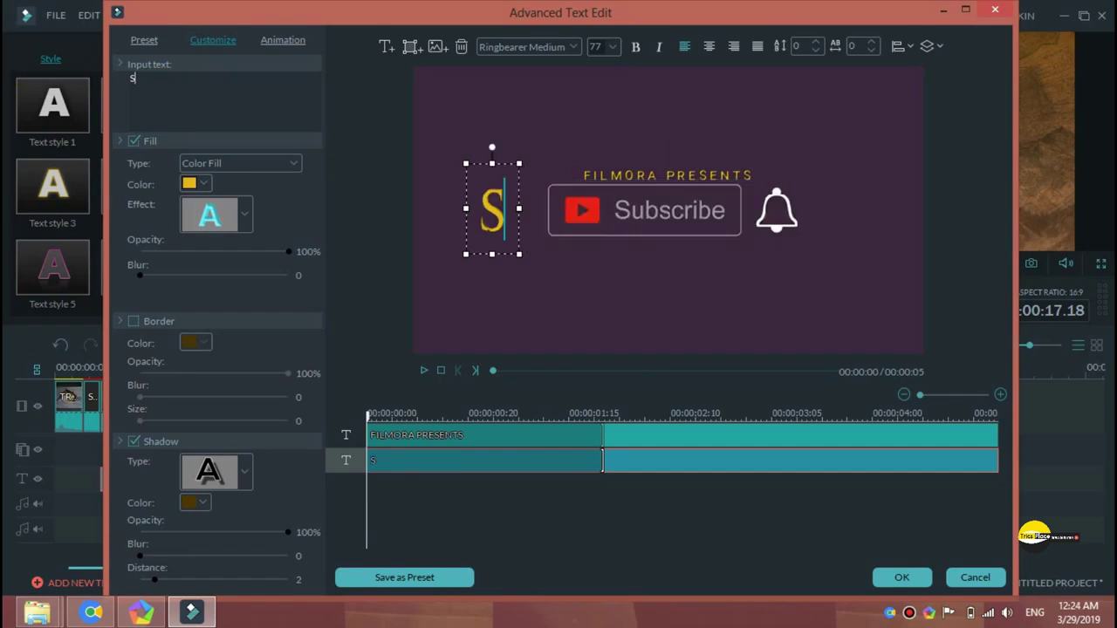
pyautogui.write('hoaib Naeem')
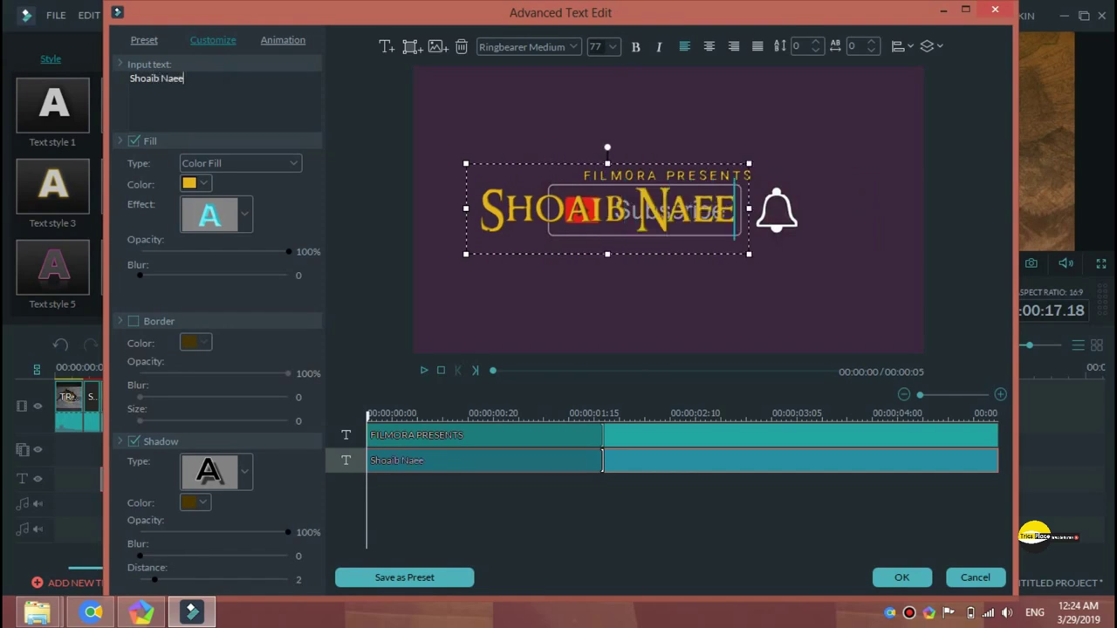
pyautogui.press('Return')
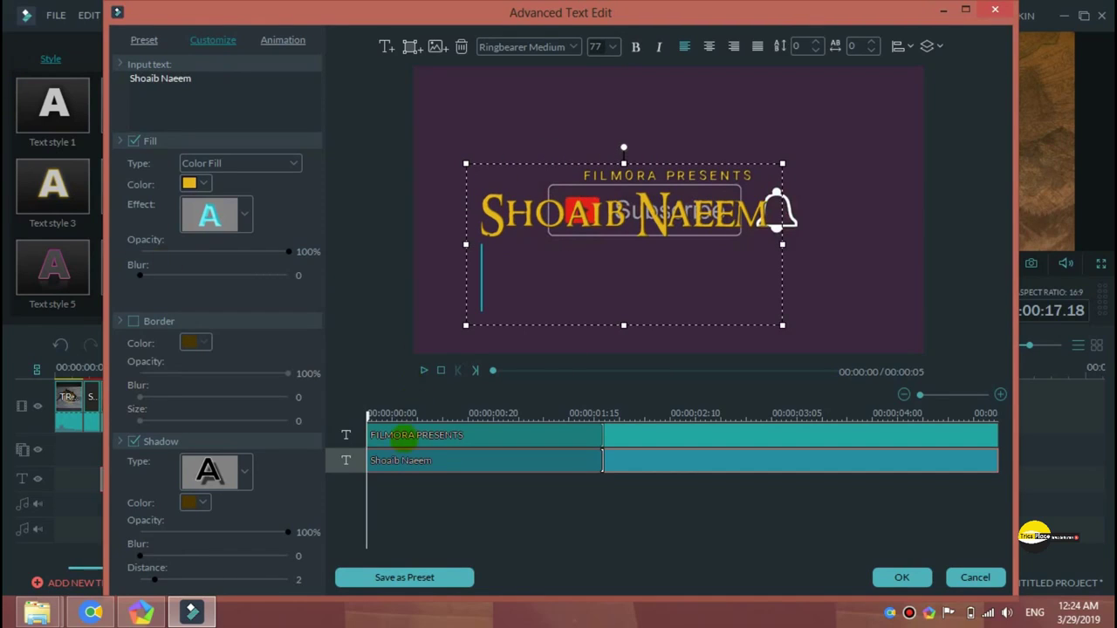
# Replace the FILMORA PRESENTS line of the opener title with Trics Place
pyautogui.click(397, 435)
pyautogui.hotkey('ctrl', 'a')
pyautogui.press('BackSpace')
pyautogui.write('Trics Place')
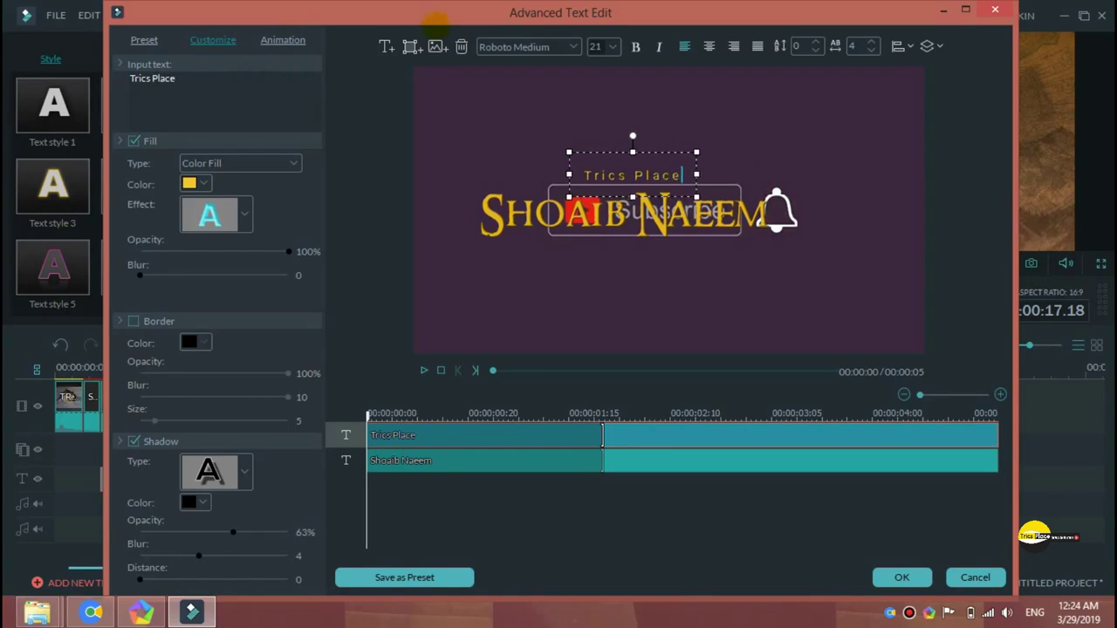
# Move the presenter's name line down and to the right within the opener frame, keep its font, and apply the title edits
pyautogui.click(774, 143)
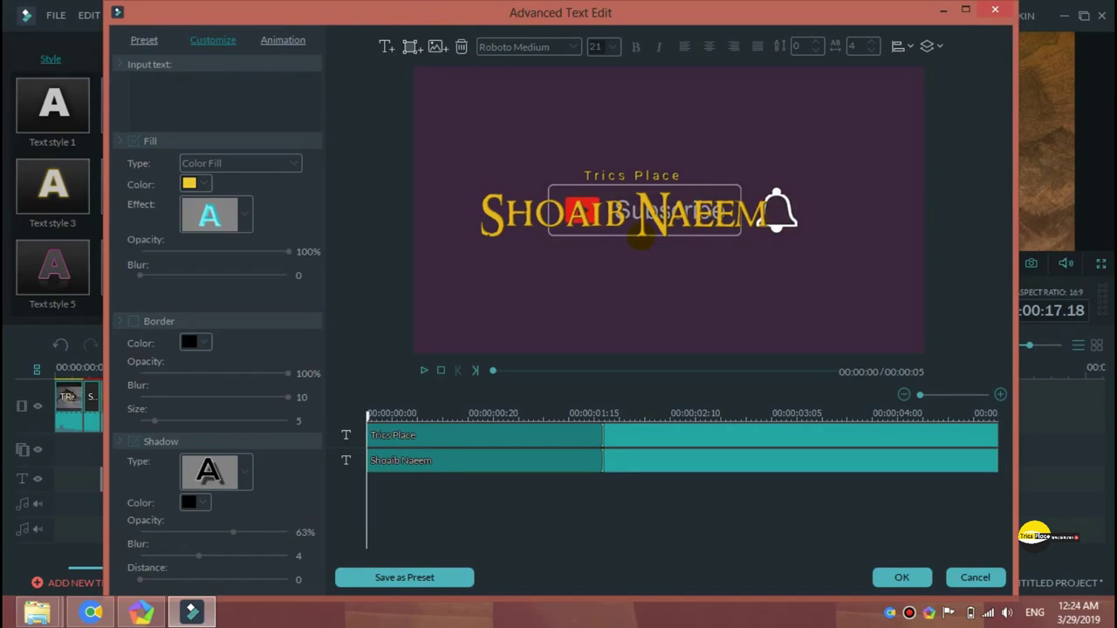
pyautogui.click(639, 232)
pyautogui.moveTo(733, 161); pyautogui.dragTo(802, 212)
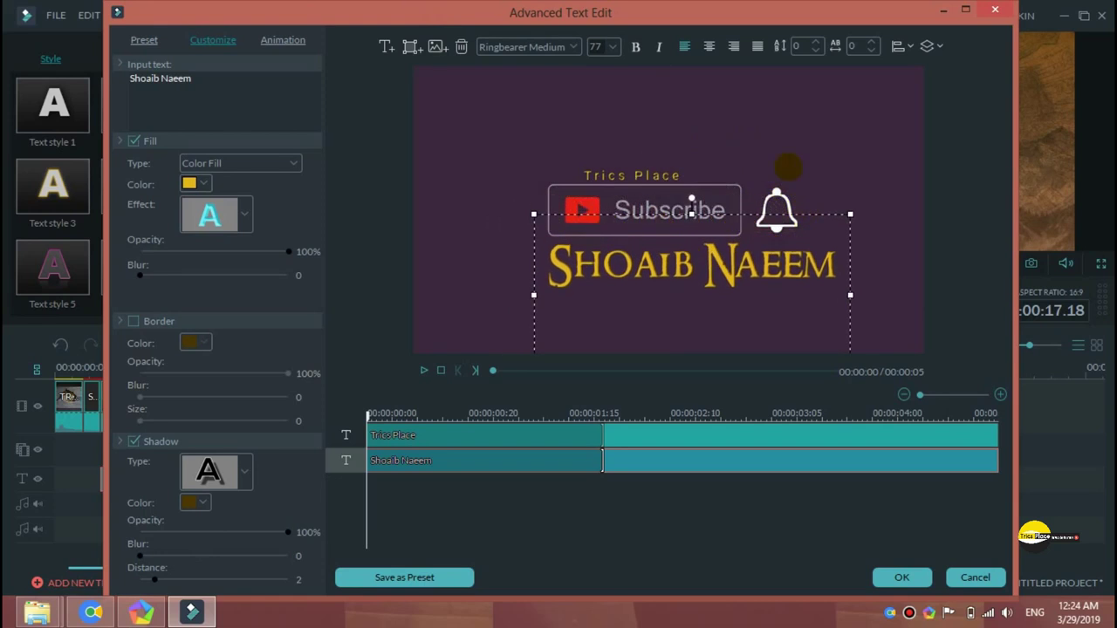
pyautogui.click(788, 166)
pyautogui.click(706, 257)
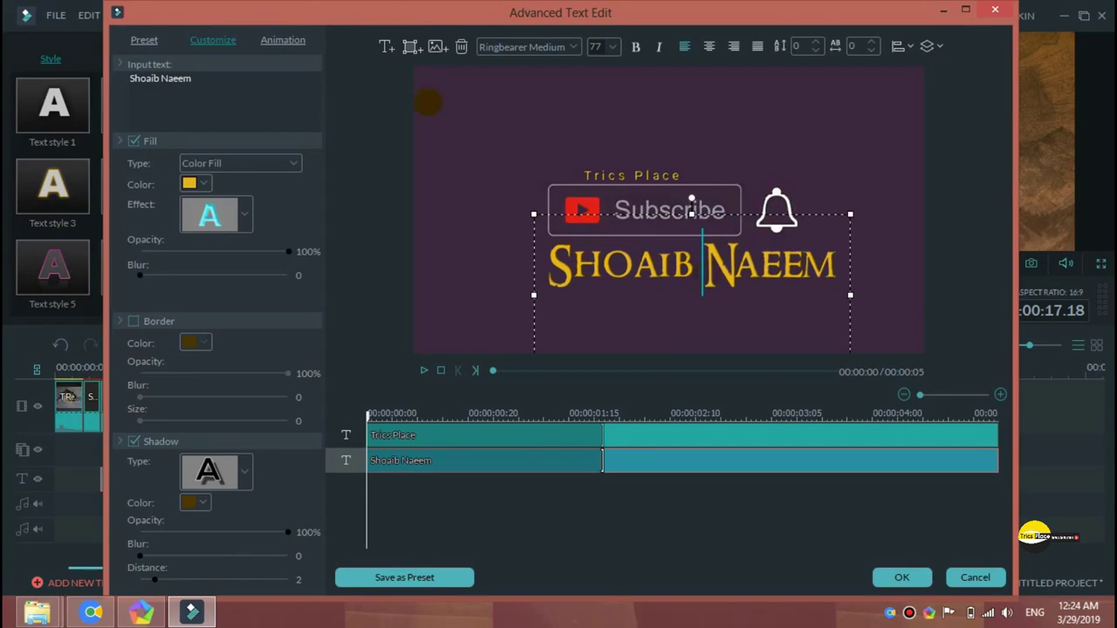
pyautogui.click(569, 46)
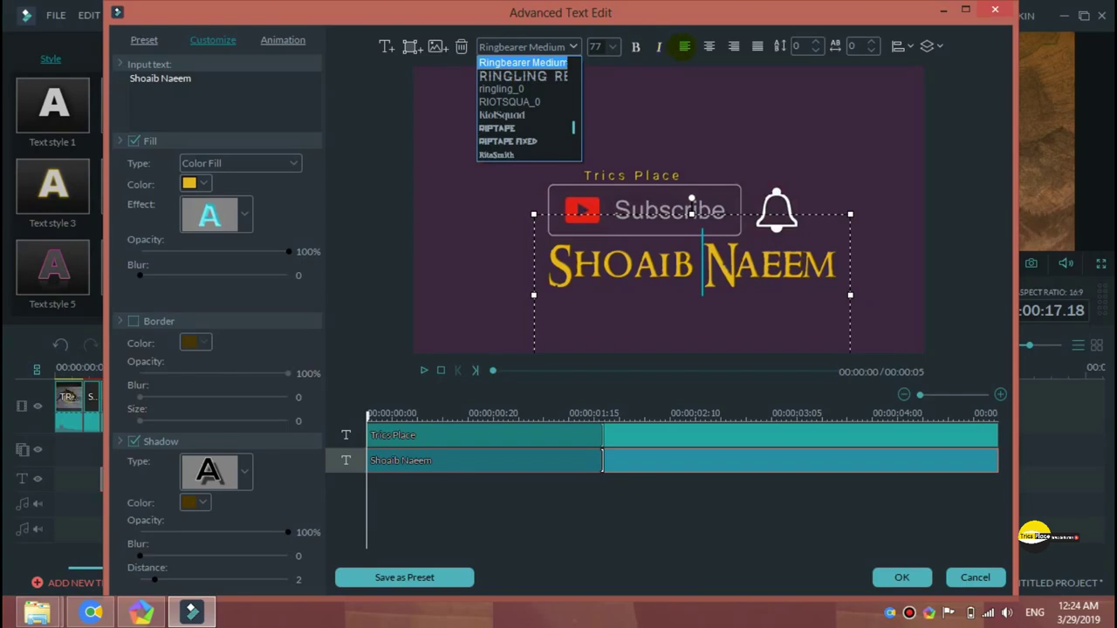
pyautogui.click(682, 105)
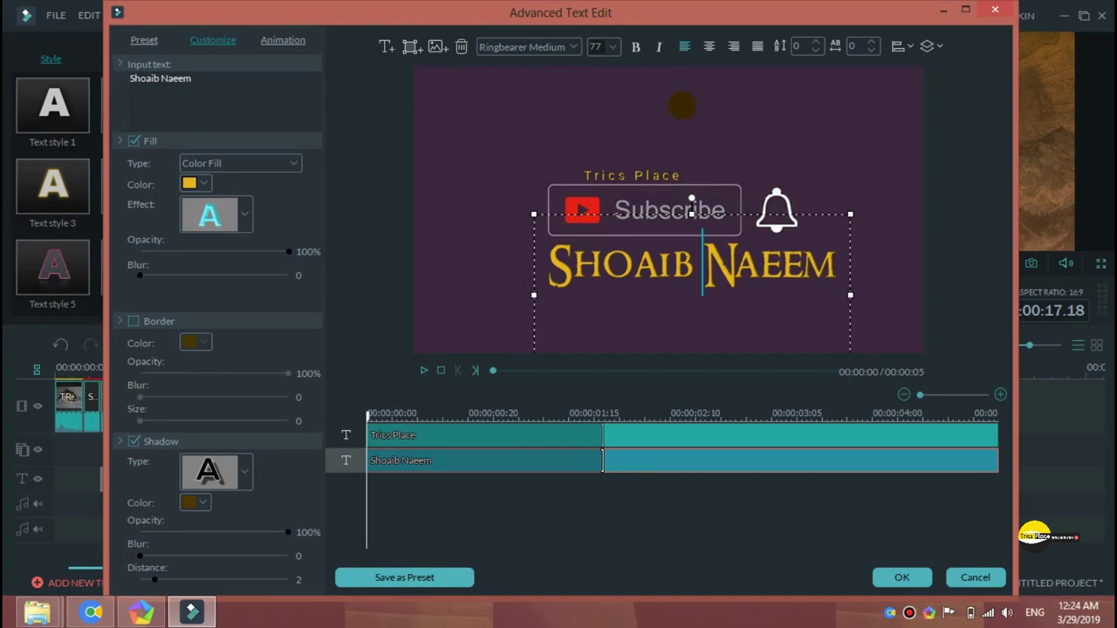
pyautogui.click(899, 577)
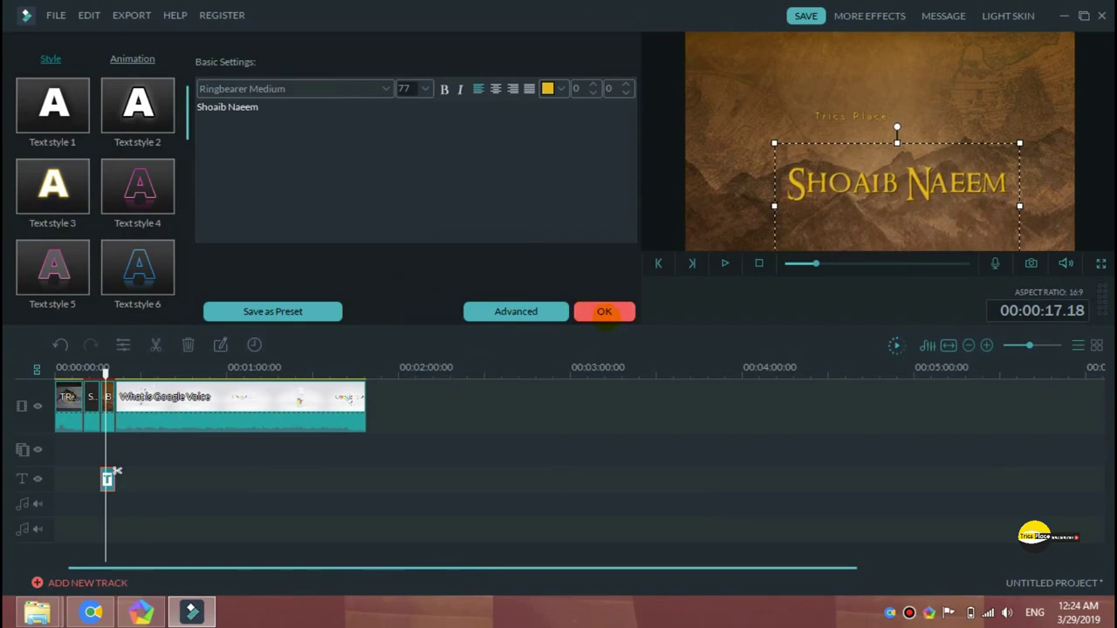
pyautogui.click(604, 312)
# Play back the edited opener title and a short stretch of the What is Google Voice clip from about 31 seconds
pyautogui.press('space')
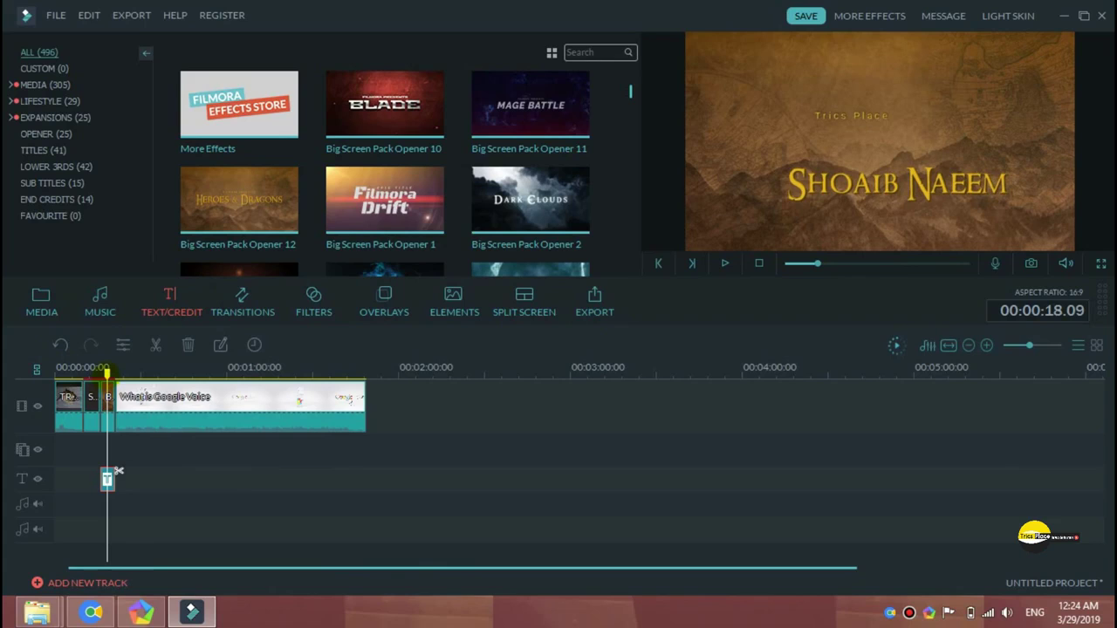
pyautogui.moveTo(107, 373); pyautogui.dragTo(97, 373)
pyautogui.press('space')
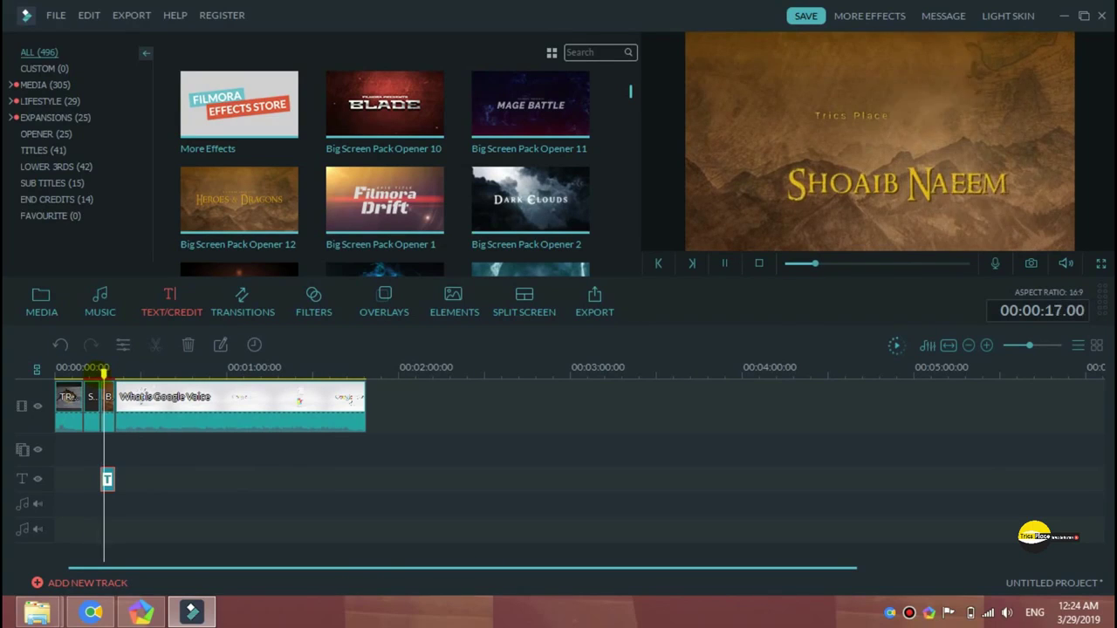
pyautogui.press('space')
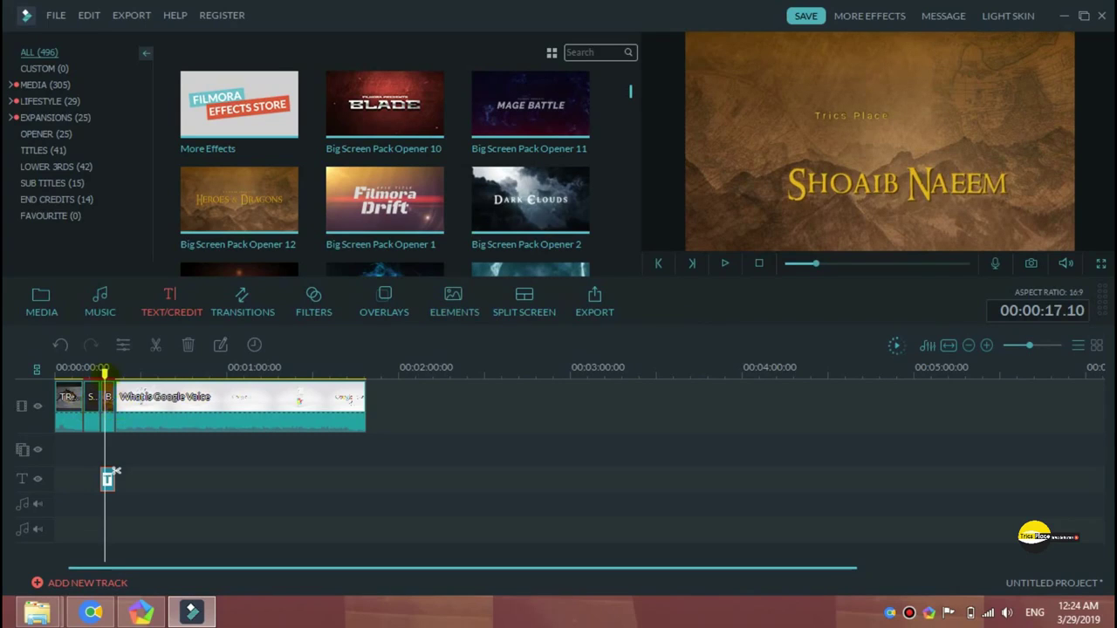
pyautogui.moveTo(105, 372); pyautogui.dragTo(142, 372)
pyautogui.press('space')
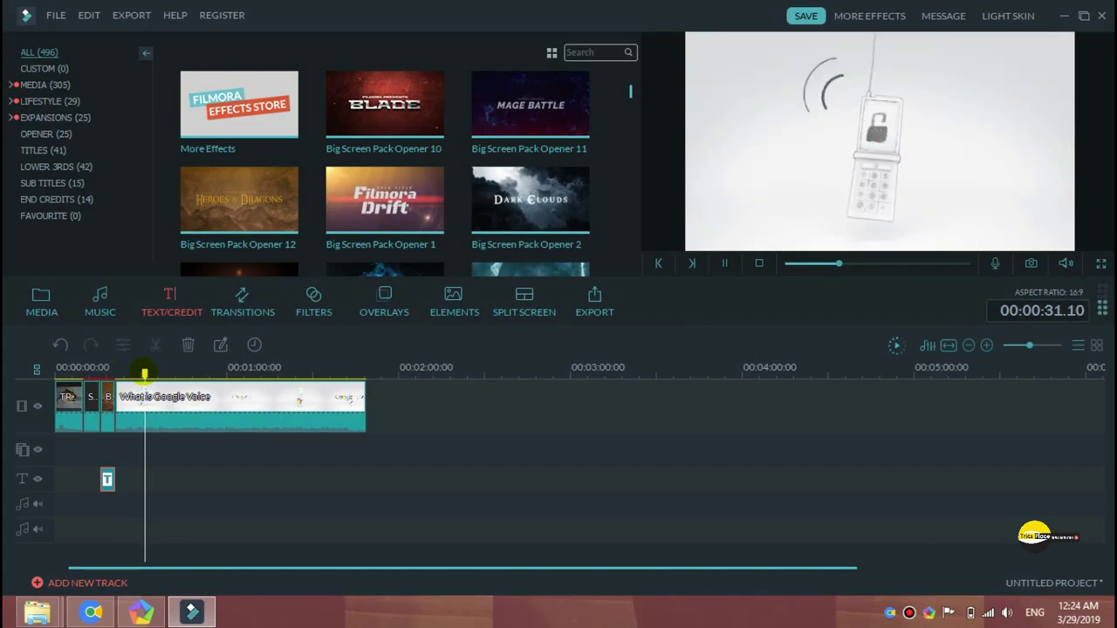
pyautogui.press('space')
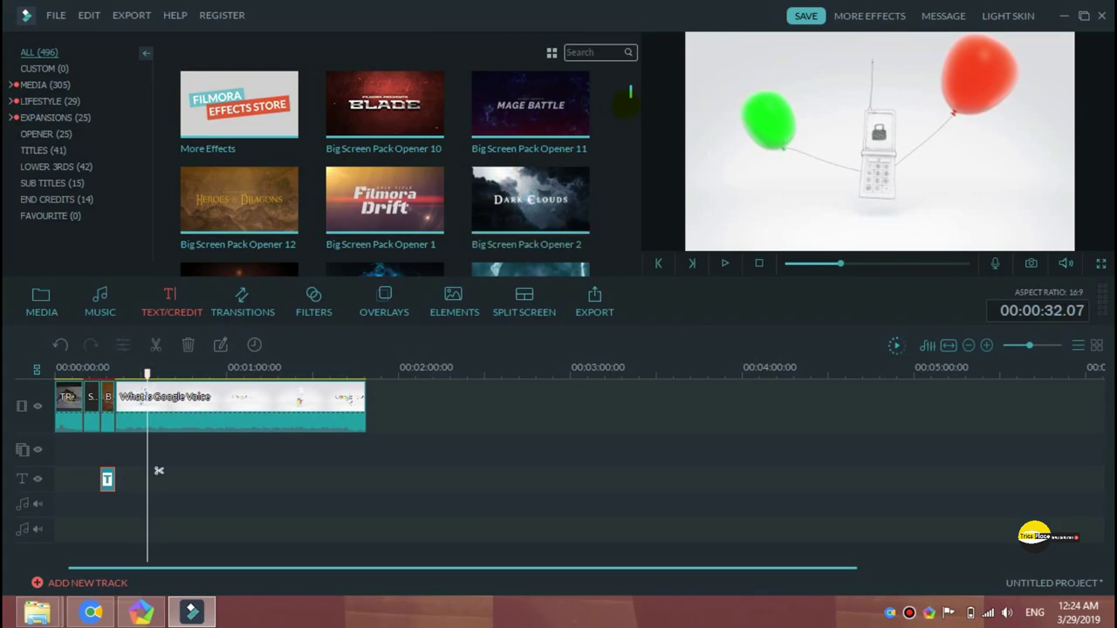
# Add the white Gaming Set Sports Lower third 1 title to the text track at 00:00:32.07
pyautogui.moveTo(629, 91); pyautogui.dragTo(629, 99)
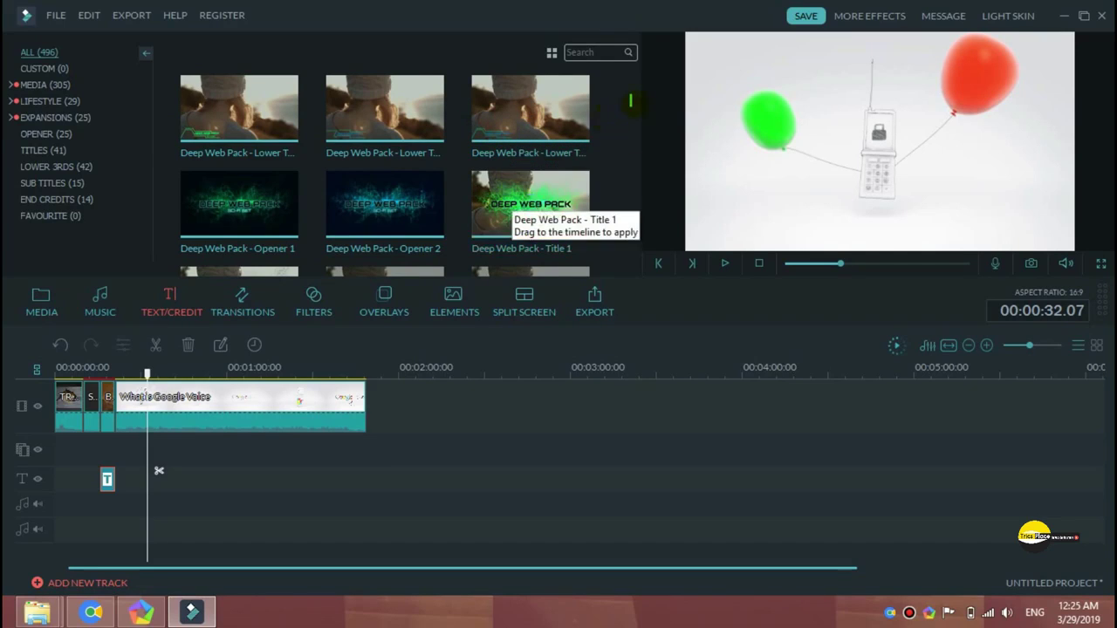
pyautogui.scroll(-4, 510, 211)
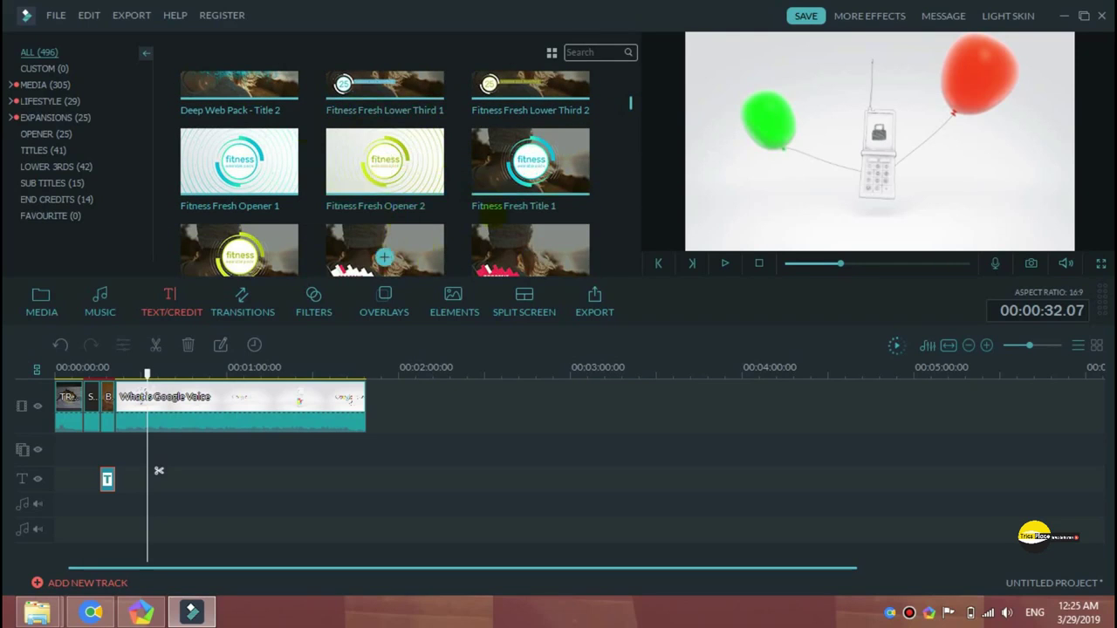
pyautogui.scroll(-3, 631, 102)
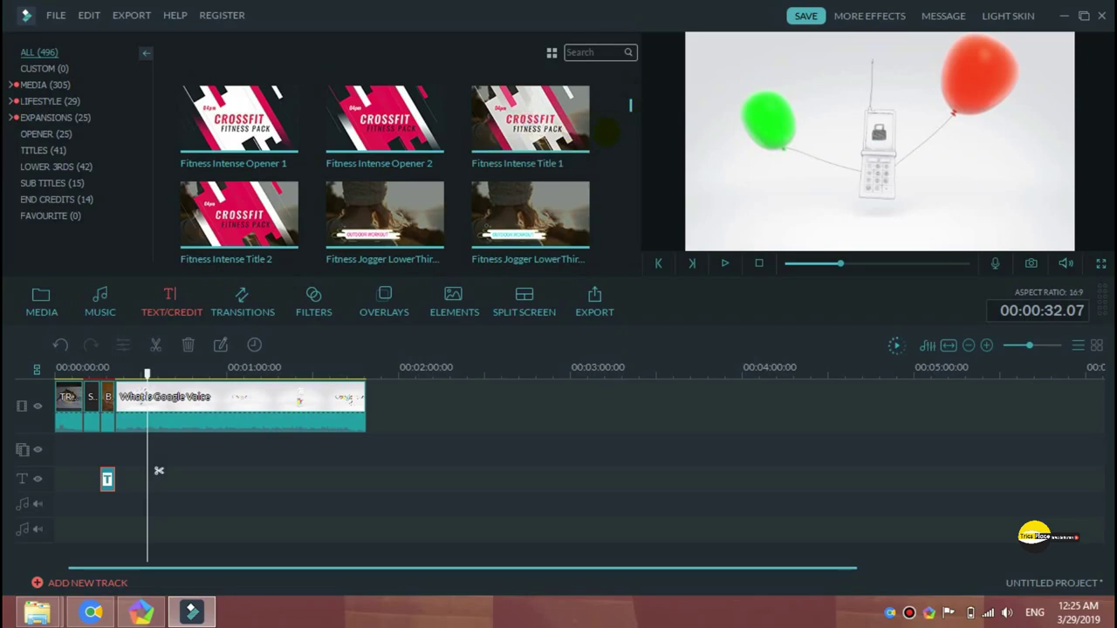
pyautogui.scroll(-3, 630, 105)
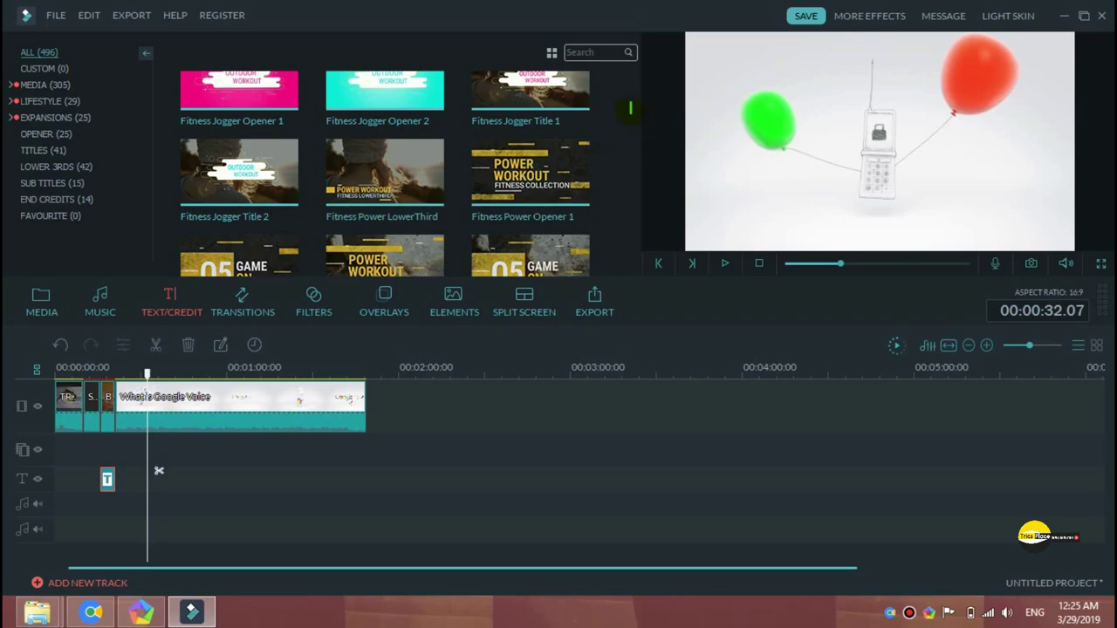
pyautogui.scroll(-10, 630, 109)
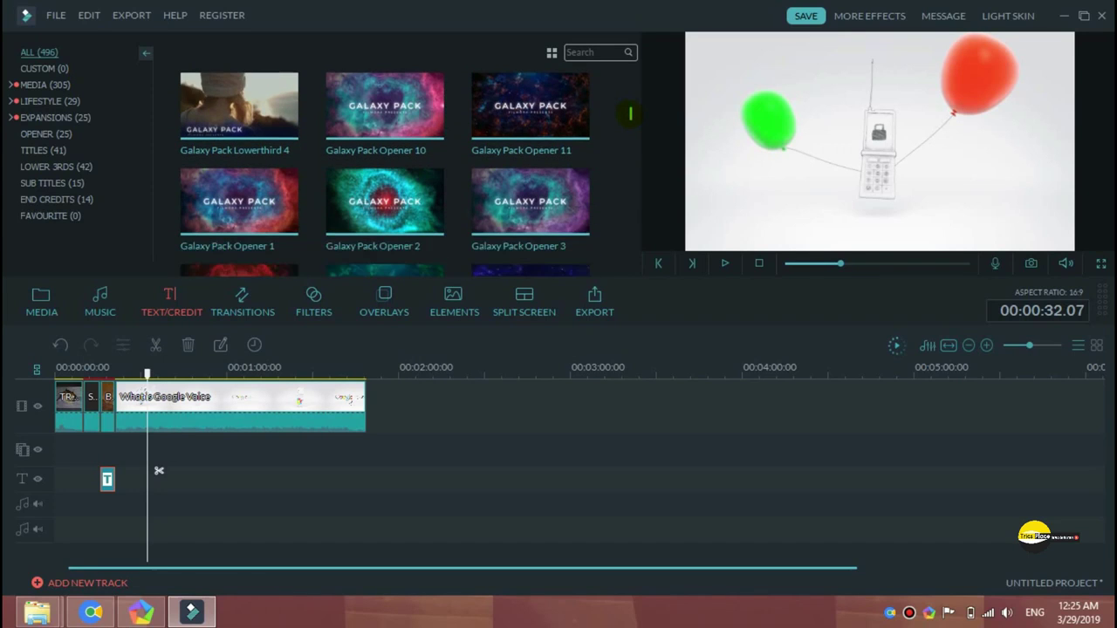
pyautogui.scroll(-3, 630, 113)
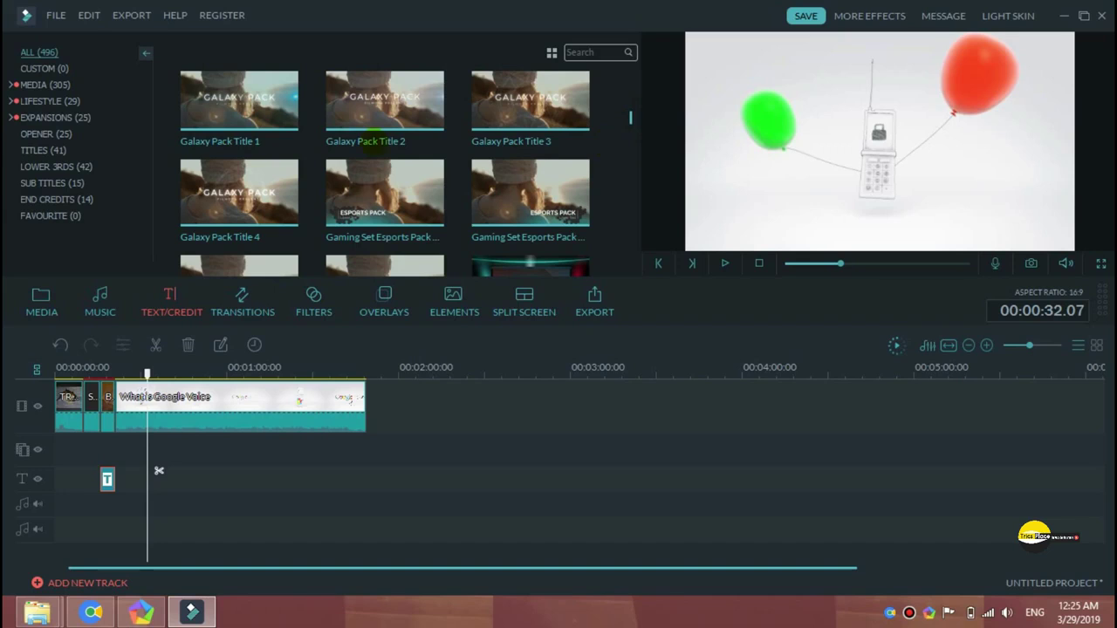
pyautogui.scroll(-5, 630, 117)
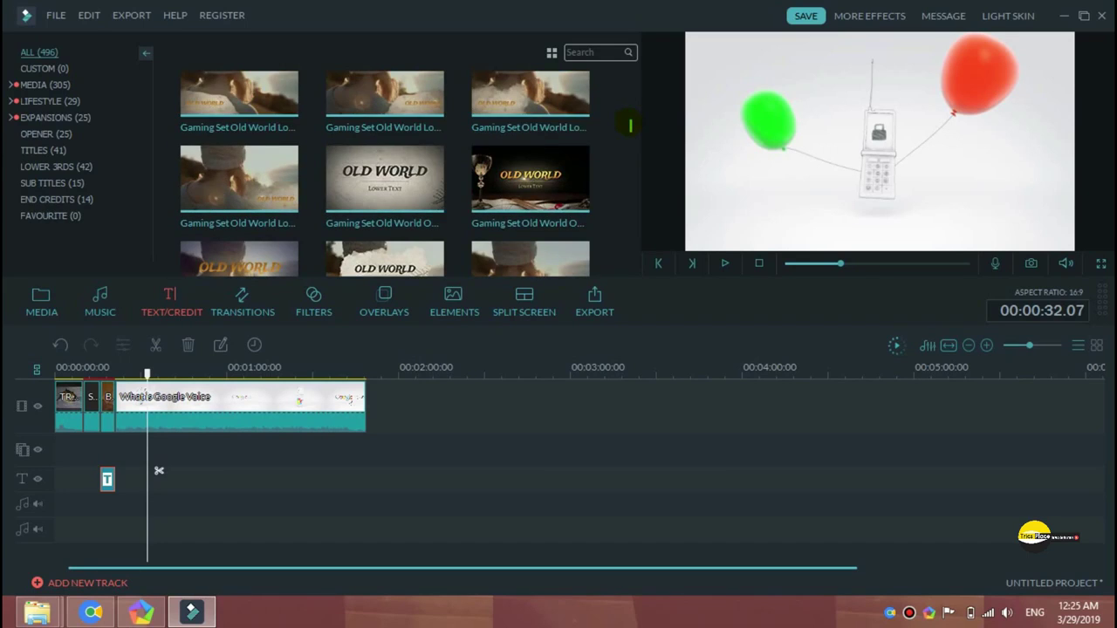
pyautogui.scroll(-4, 630, 126)
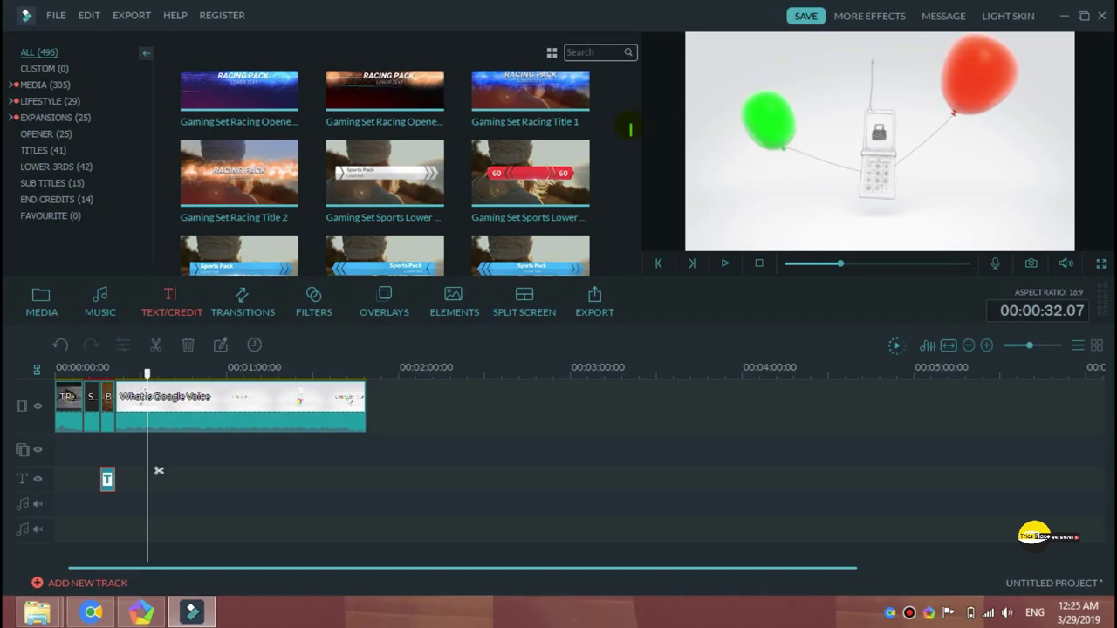
pyautogui.scroll(-4, 630, 129)
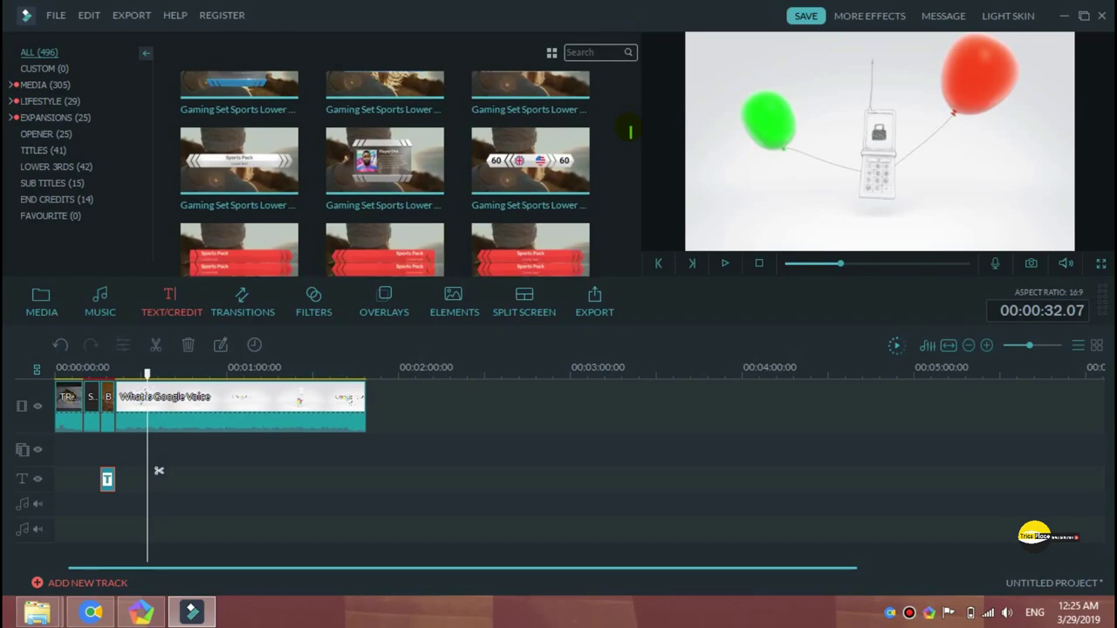
pyautogui.scroll(3, 630, 131)
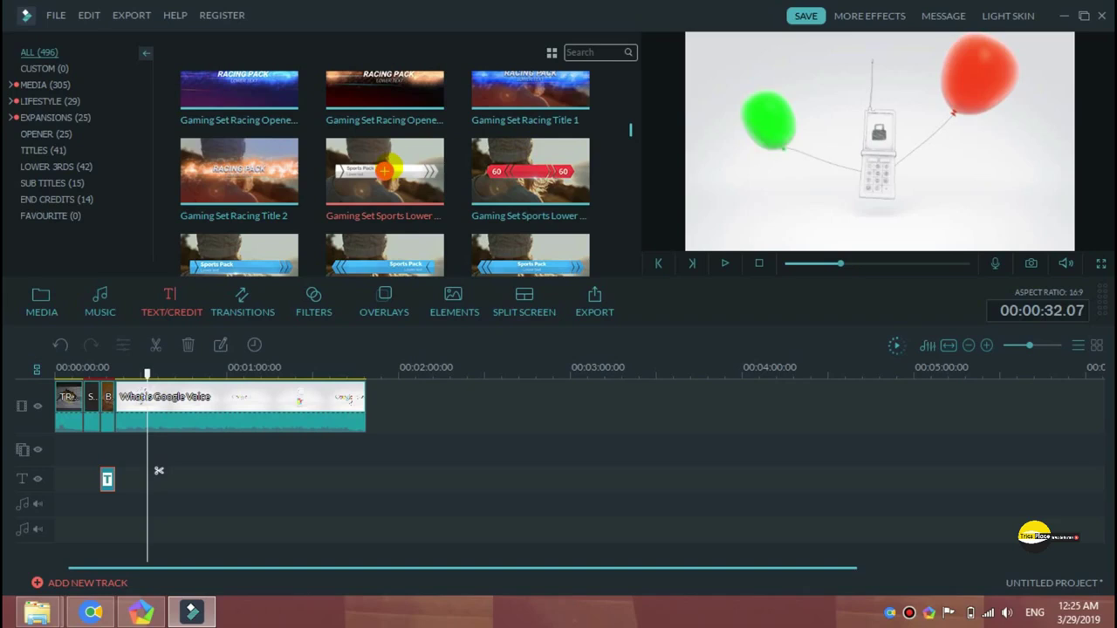
pyautogui.click(384, 170)
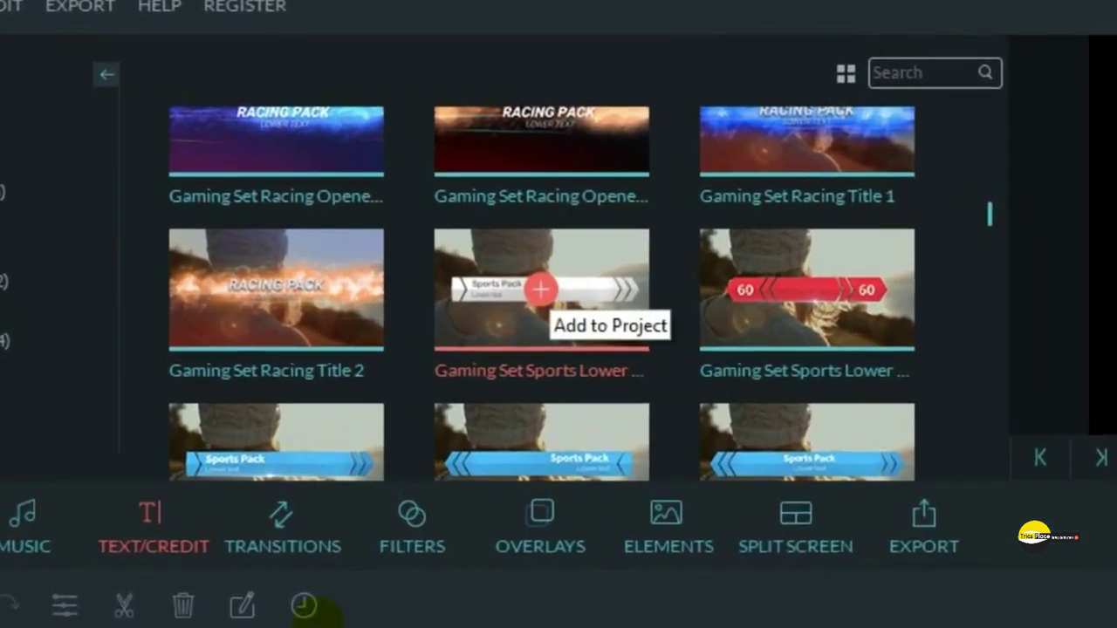
pyautogui.click(425, 202)
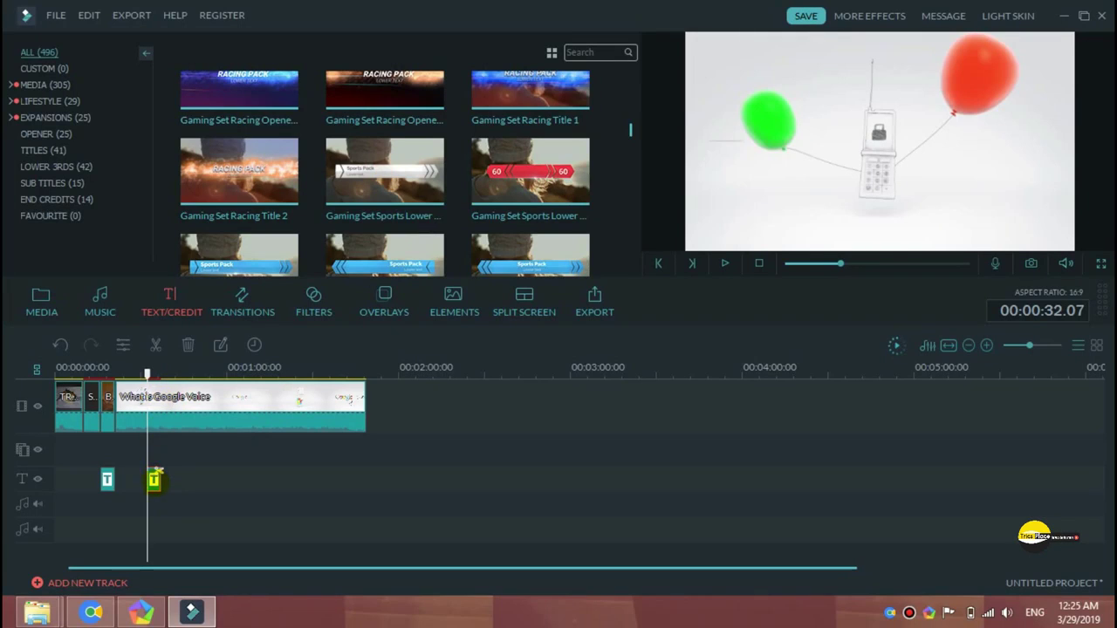
# Open the new sports lower third in the advanced text editor and delete its Lower text line
pyautogui.doubleClick(154, 479)
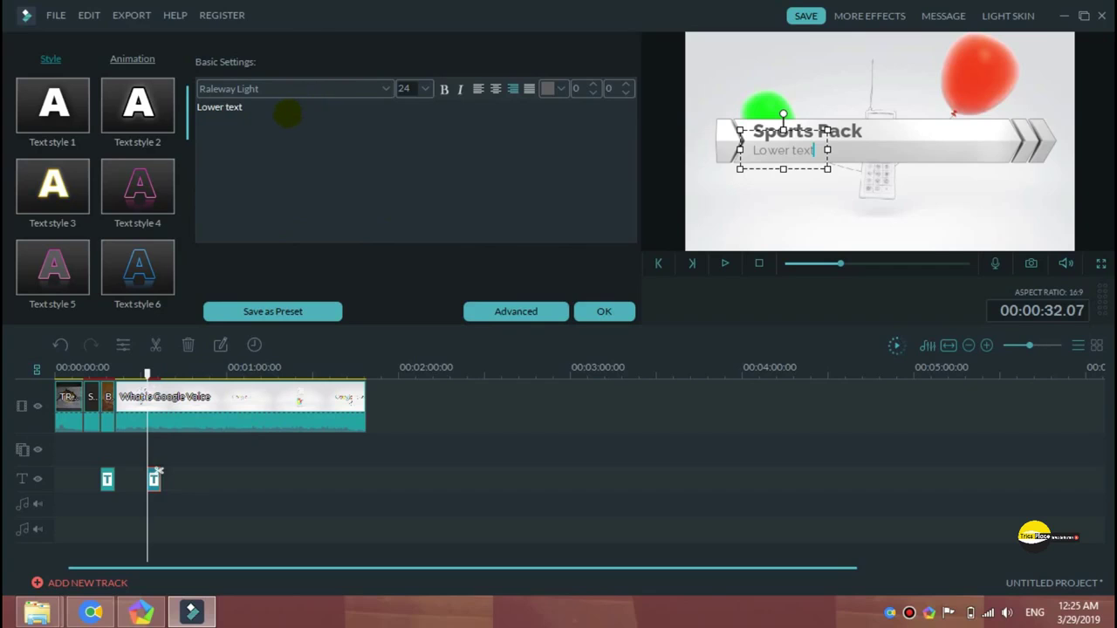
pyautogui.click(524, 312)
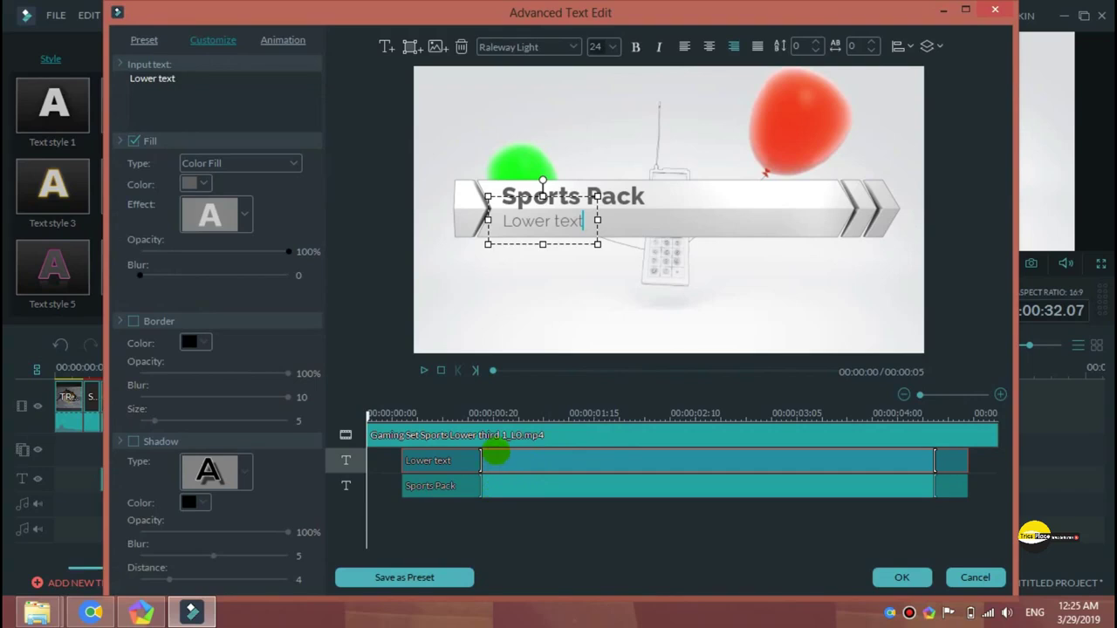
pyautogui.press('Delete')
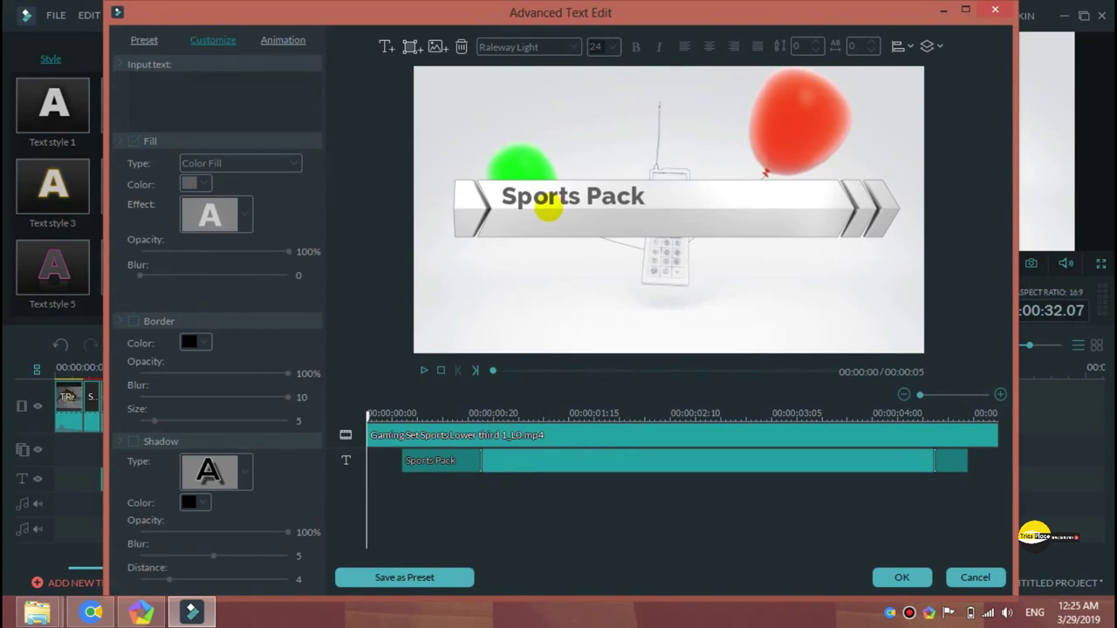
# Replace the Sports Pack line of the lower third with Trics Pplace
pyautogui.click(547, 206)
pyautogui.hotkey('ctrl', 'a')
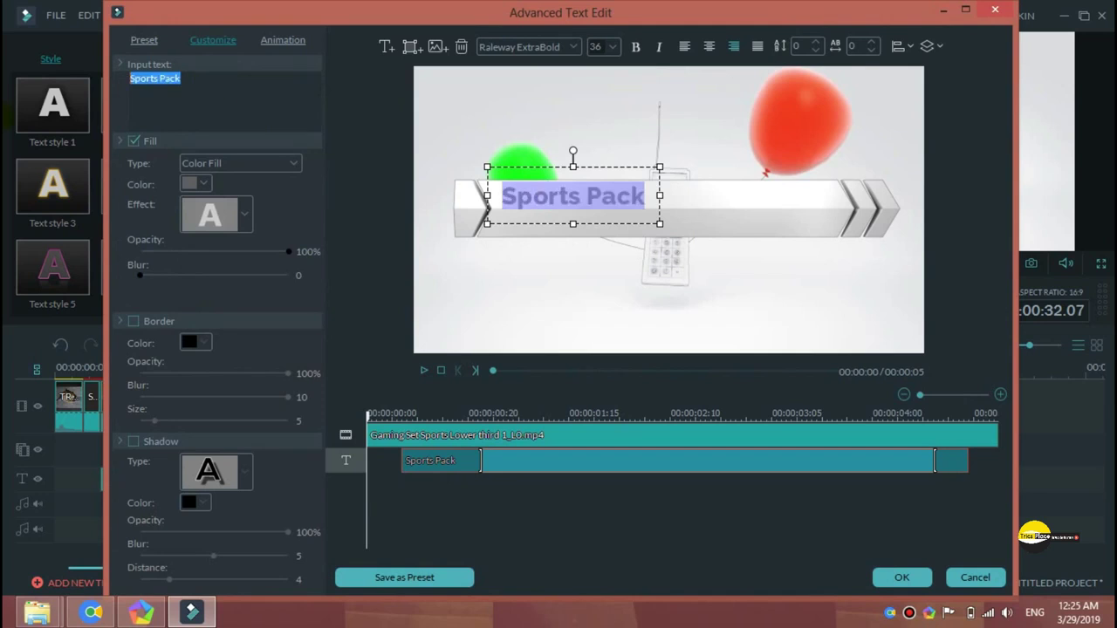
pyautogui.write('Trics Pa')
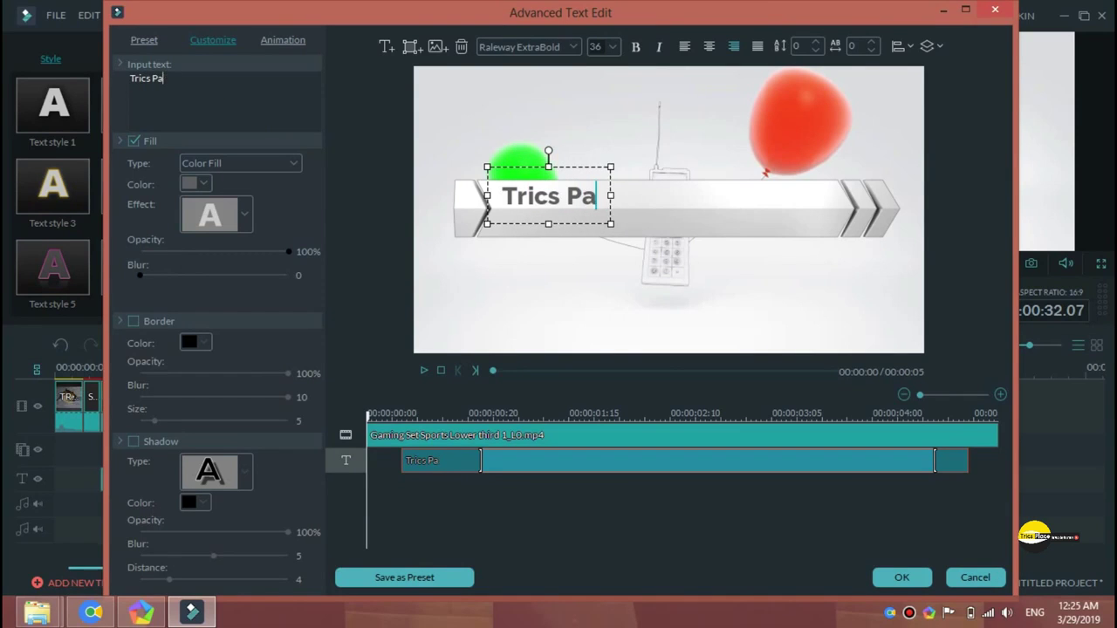
pyautogui.press('BackSpace')
pyautogui.write('pl')
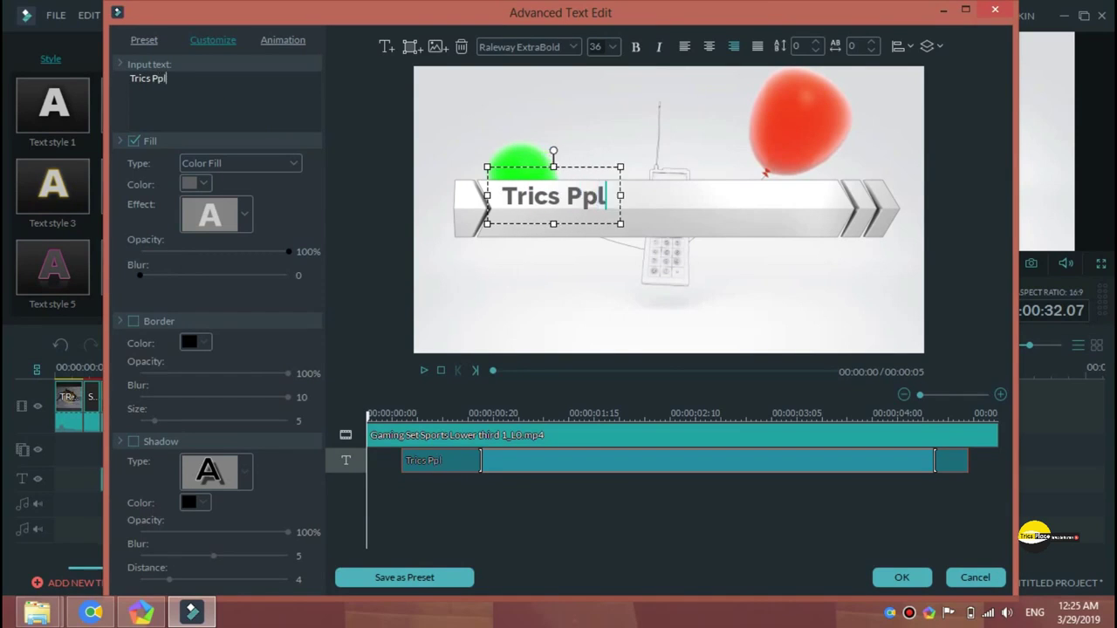
pyautogui.write('ace')
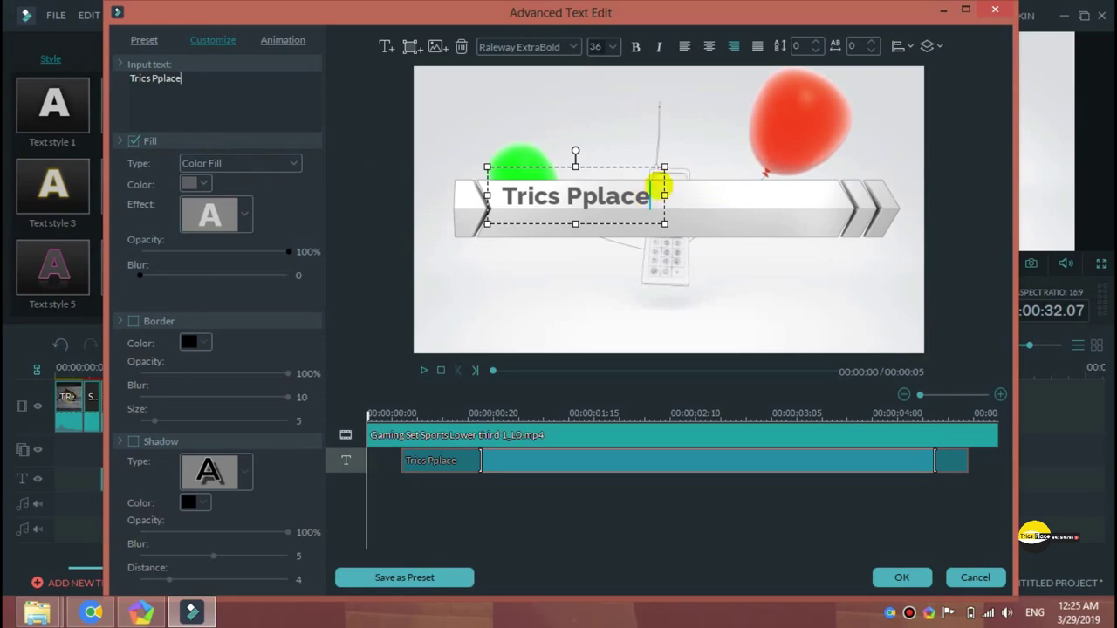
# Move the banner graphic down to the lower edge of the frame and centre the Trics Pplace text on it
pyautogui.moveTo(655, 163); pyautogui.dragTo(737, 179)
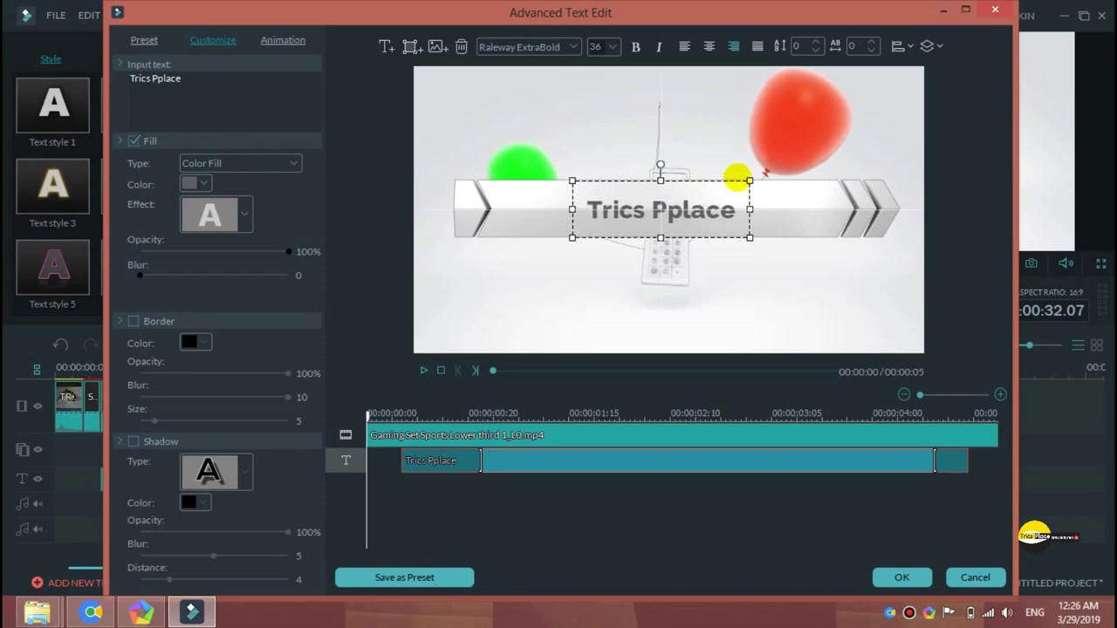
pyautogui.click(803, 202)
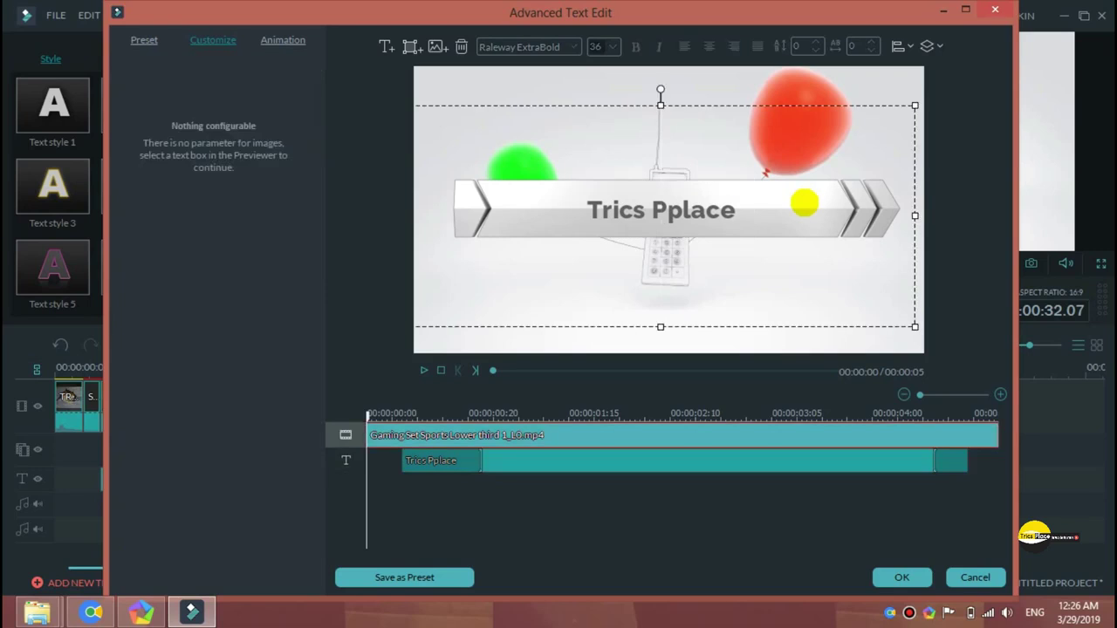
pyautogui.moveTo(803, 203); pyautogui.dragTo(818, 306)
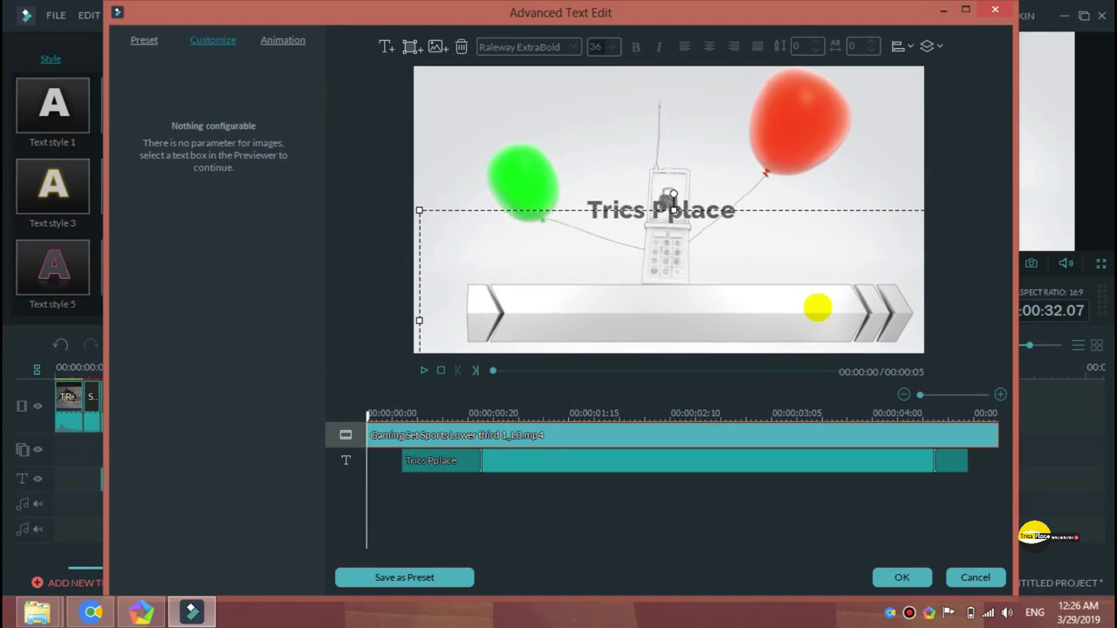
pyautogui.click(721, 196)
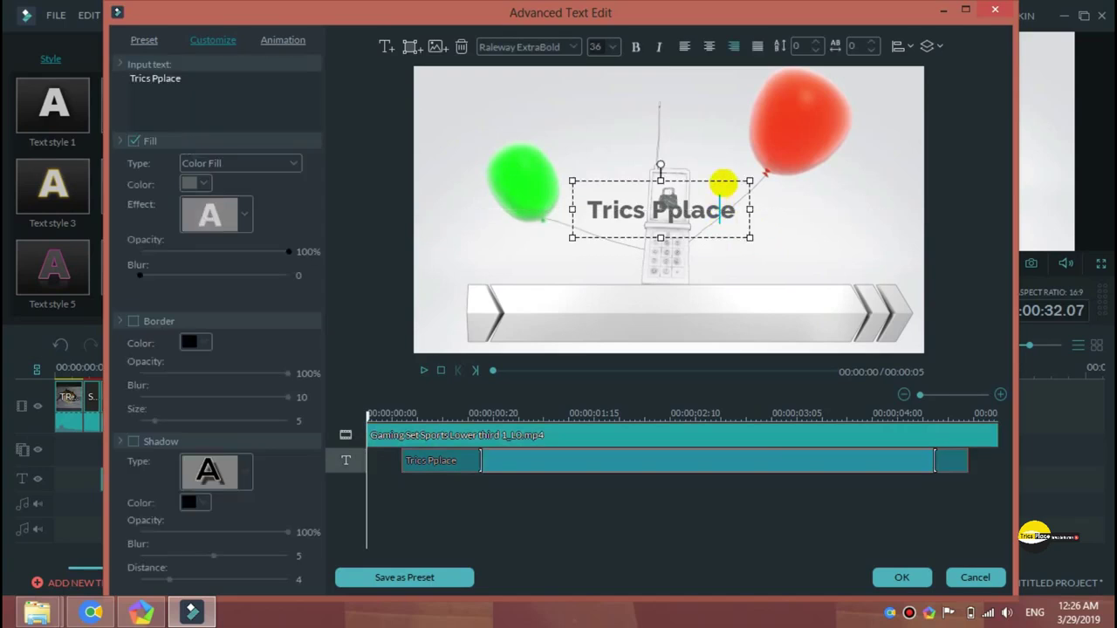
pyautogui.moveTo(725, 179); pyautogui.dragTo(728, 282)
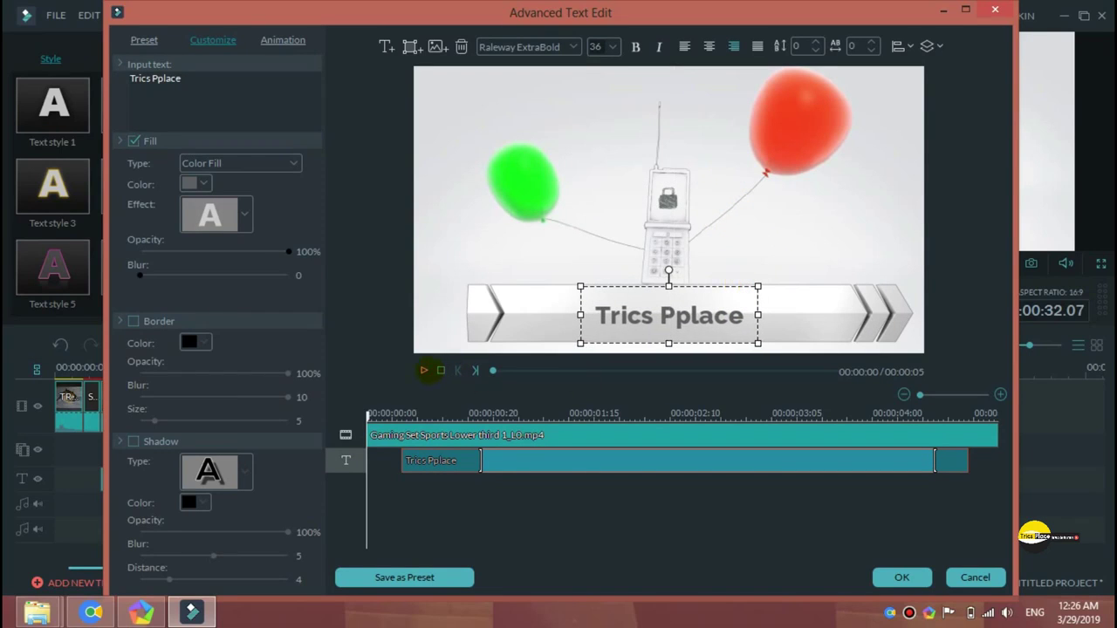
# Preview the sports lower third animation and apply the title edits
pyautogui.click(424, 370)
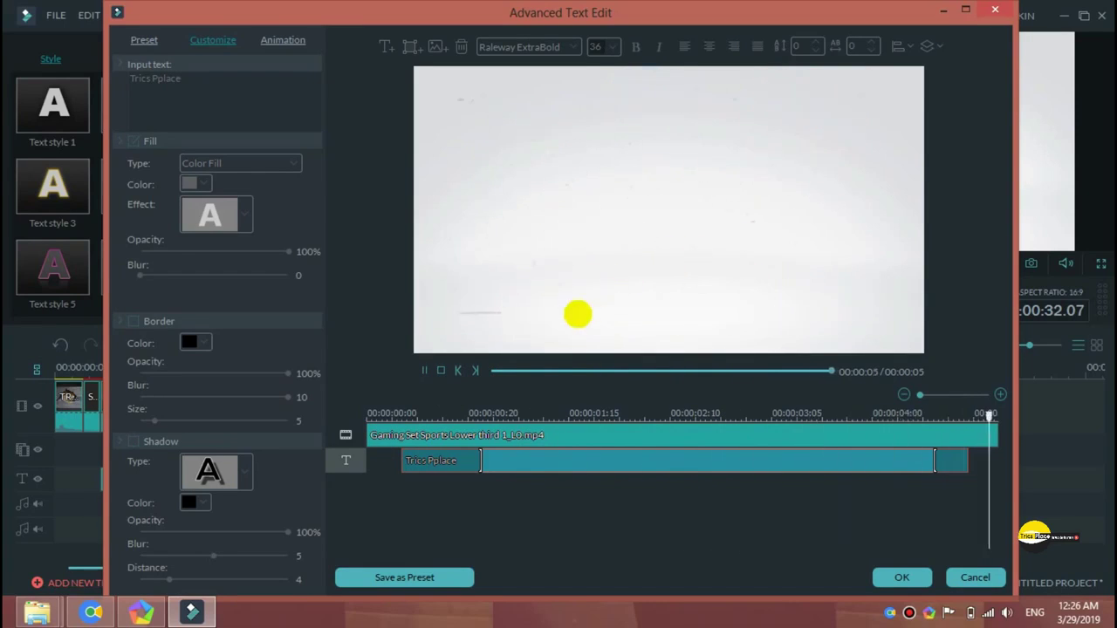
pyautogui.click(899, 577)
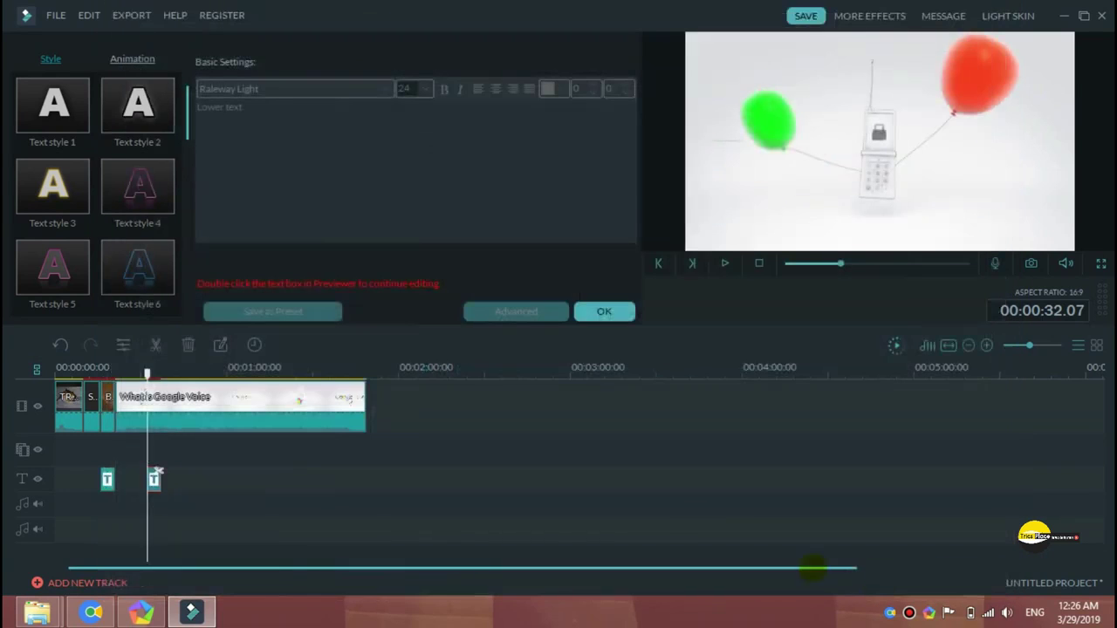
pyautogui.click(604, 311)
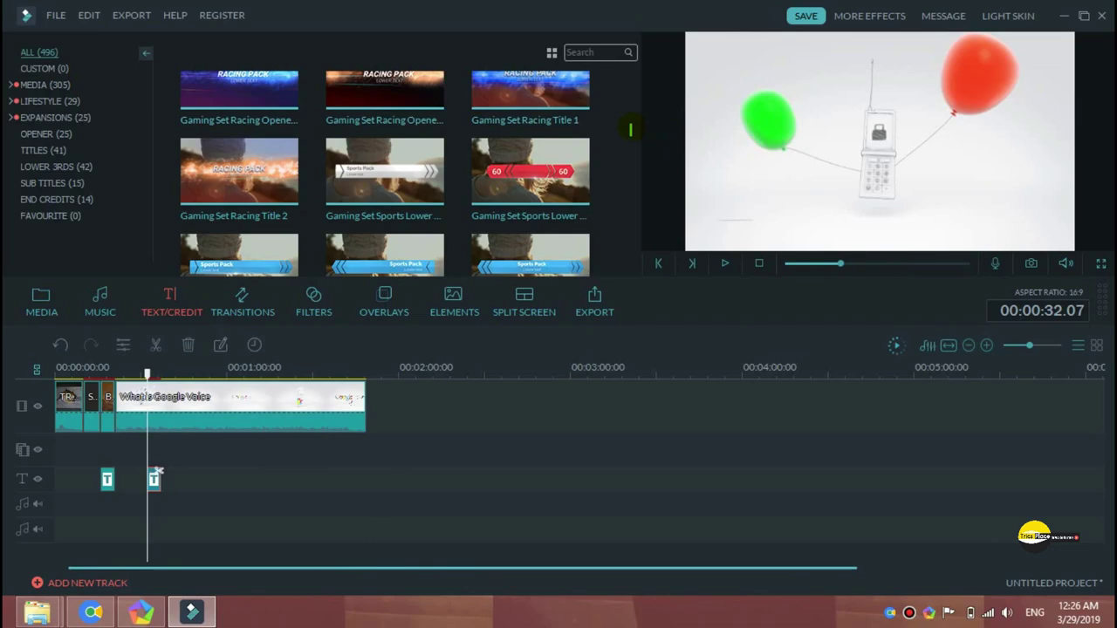
# Add the Geometric Vortex Lowerthird 2 title to the text track at 00:00:39.17
pyautogui.scroll(-5, 630, 131)
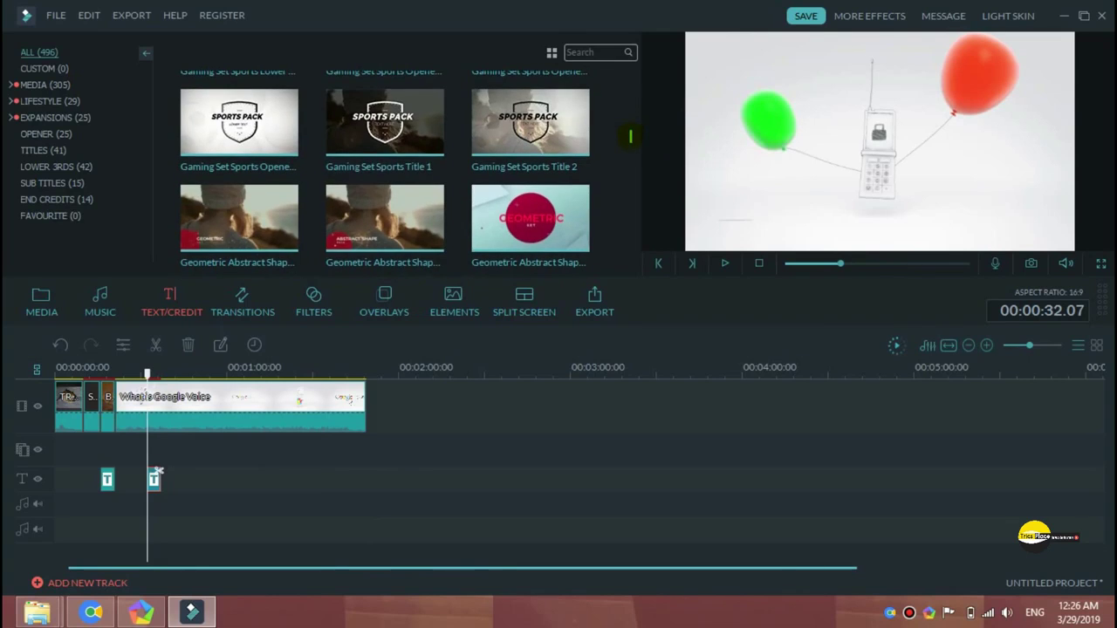
pyautogui.scroll(-8, 385, 174)
pyautogui.scroll(-8, 385, 174)
pyautogui.scroll(-6, 631, 155)
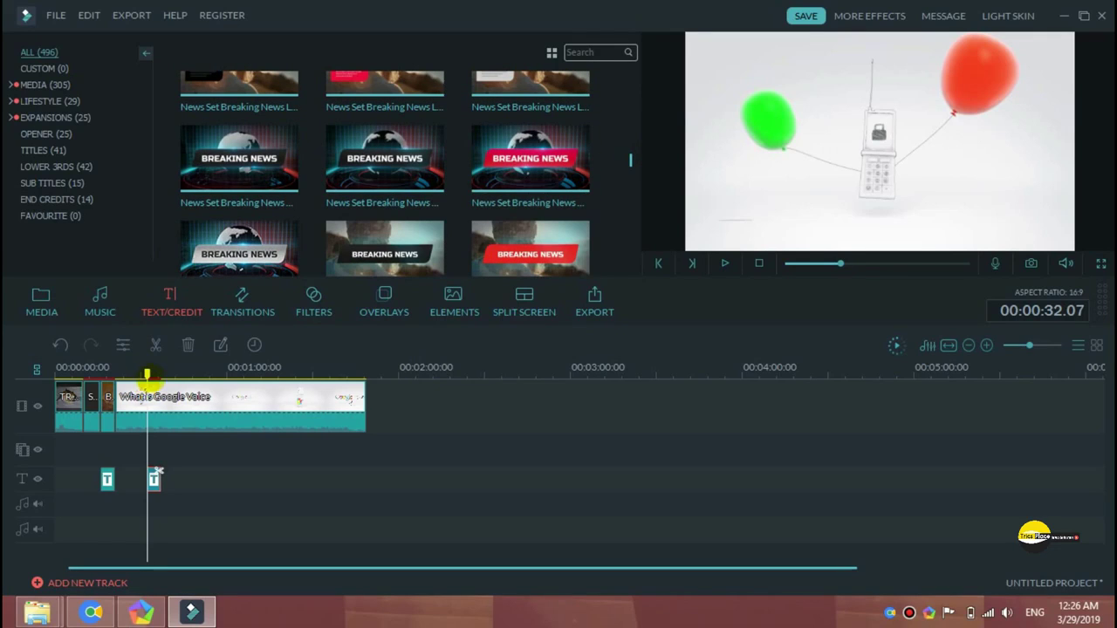
pyautogui.moveTo(147, 376); pyautogui.dragTo(168, 376)
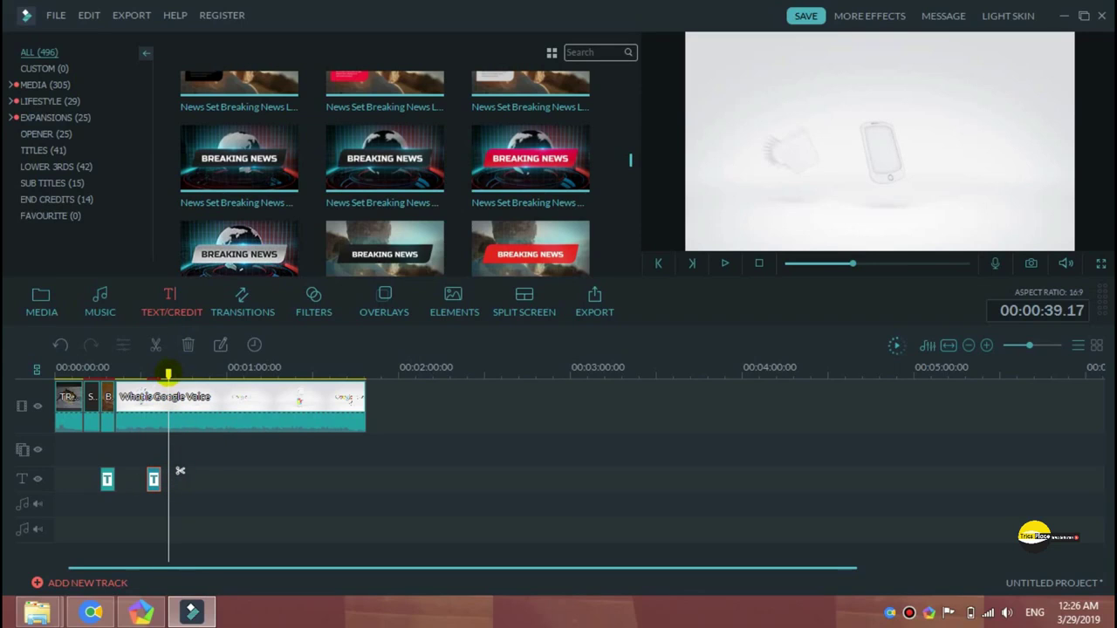
pyautogui.scroll(5, 630, 160)
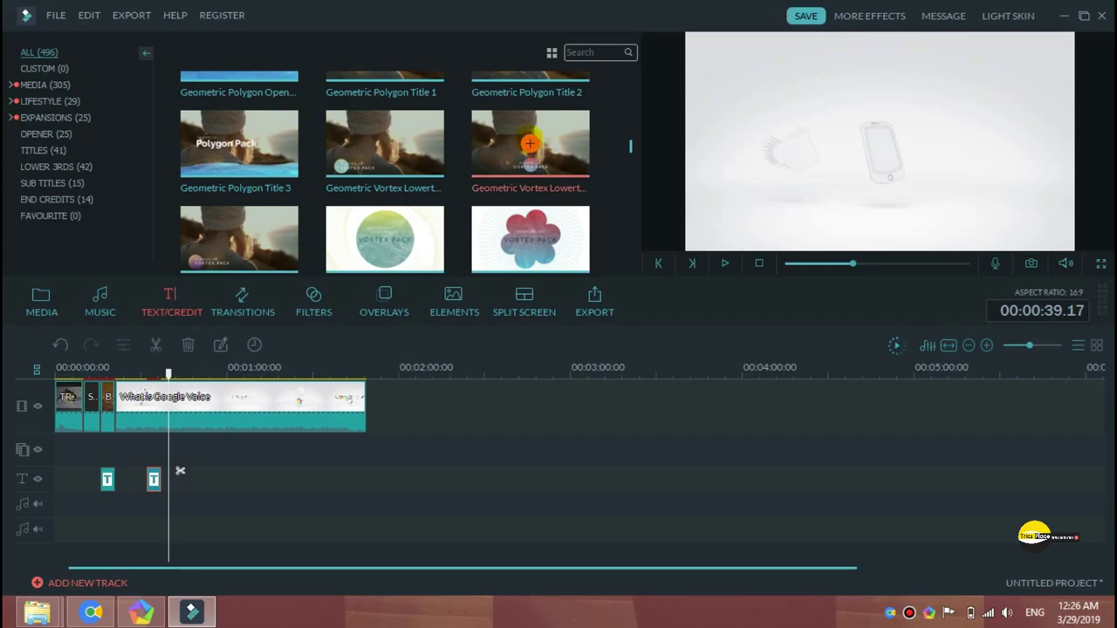
pyautogui.click(530, 144)
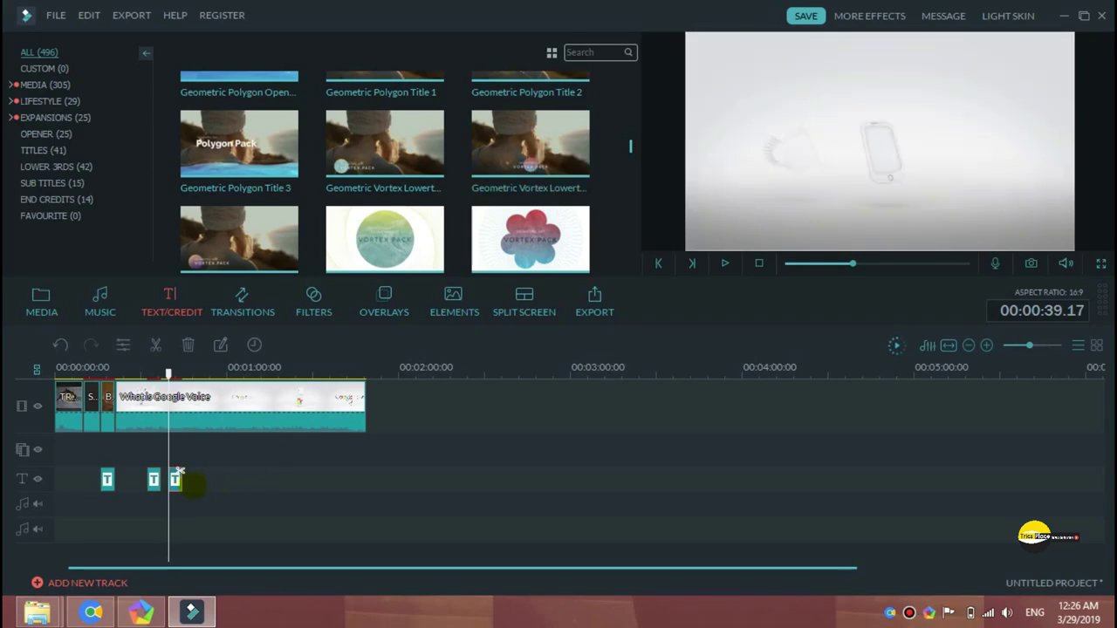
# Open the vortex lower third in the advanced text editor and delete its GEOMETRIC SET and VORTEX PACK lines
pyautogui.doubleClick(176, 479)
pyautogui.click(505, 313)
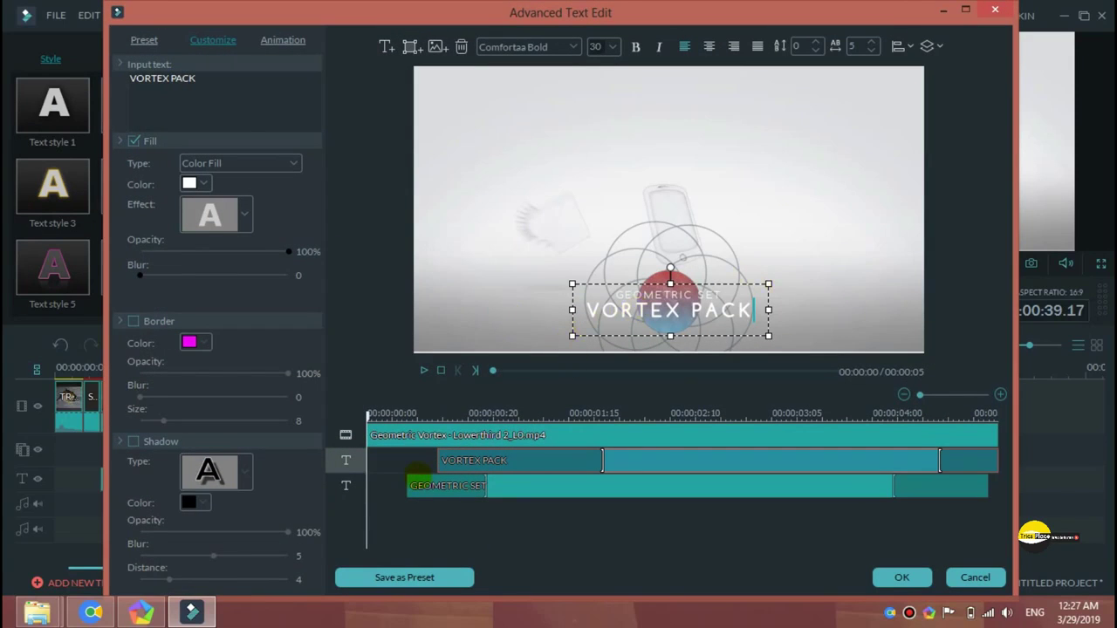
pyautogui.click(419, 486)
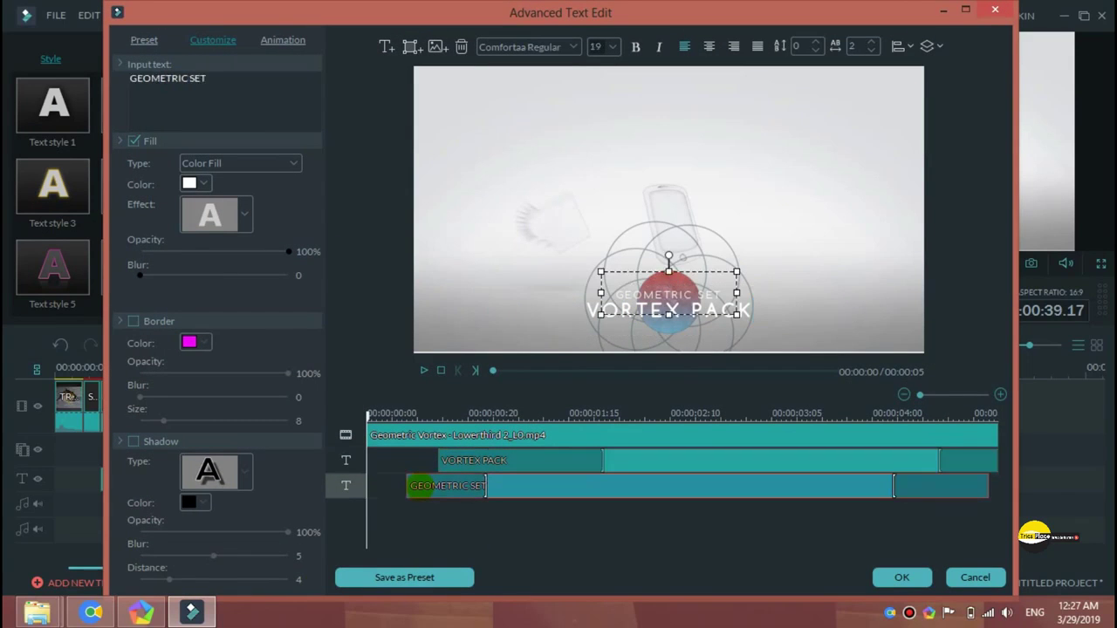
pyautogui.press('Delete')
pyautogui.click(509, 460)
pyautogui.press('Delete')
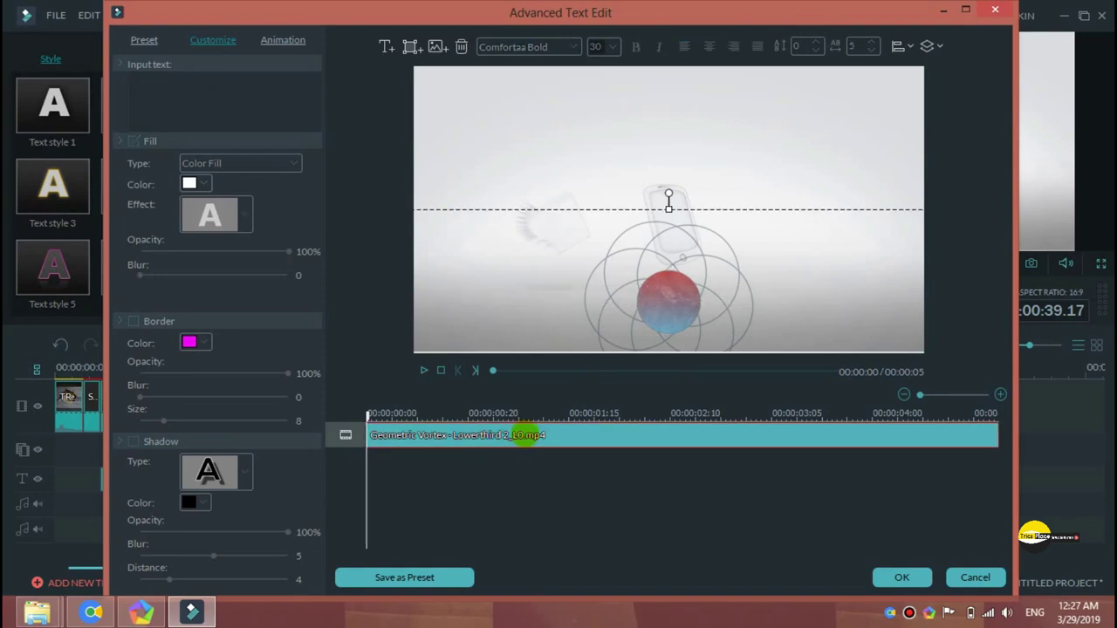
# Replace the Geometric Vortex clip with the Final Logo-01-01.png image and place it, slightly reduced, in the upper-left corner of the frame
pyautogui.click(524, 435)
pyautogui.press('Delete')
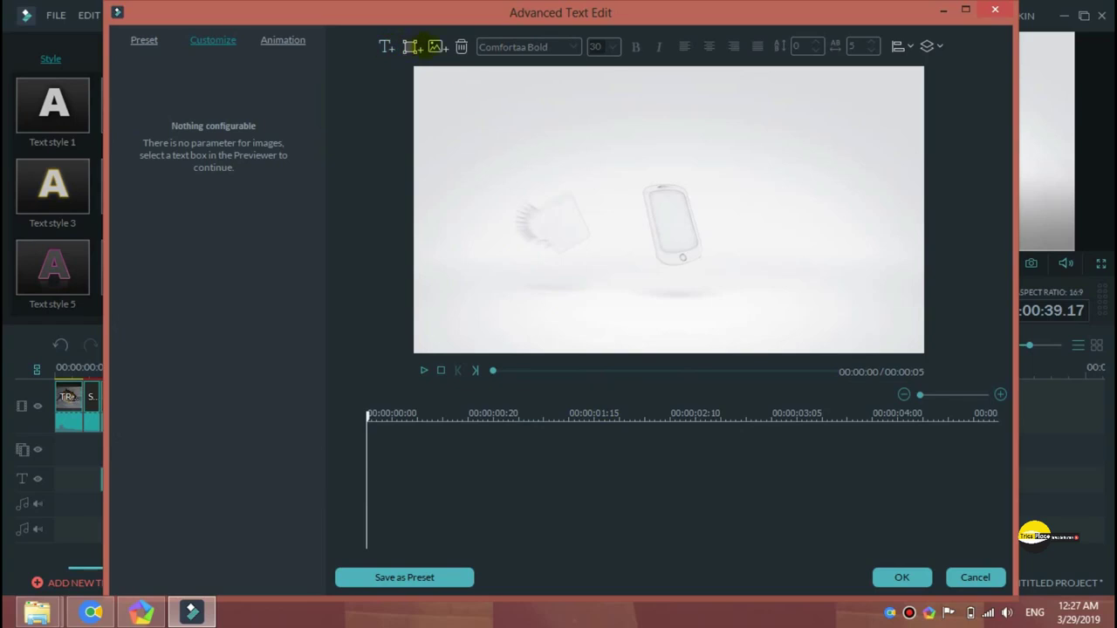
pyautogui.click(435, 46)
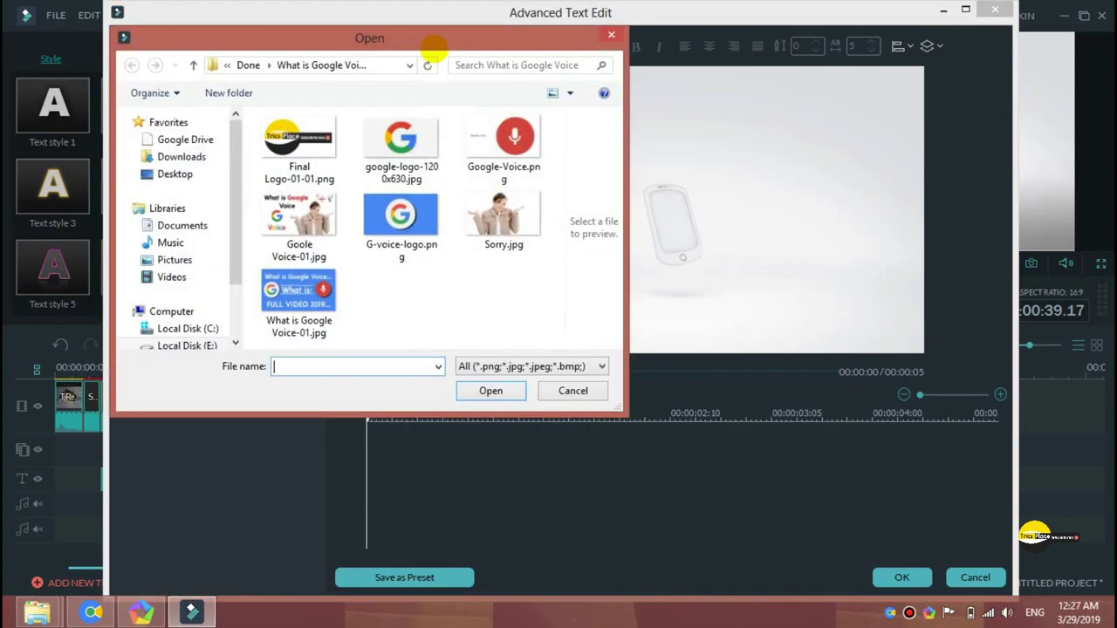
pyautogui.click(299, 168)
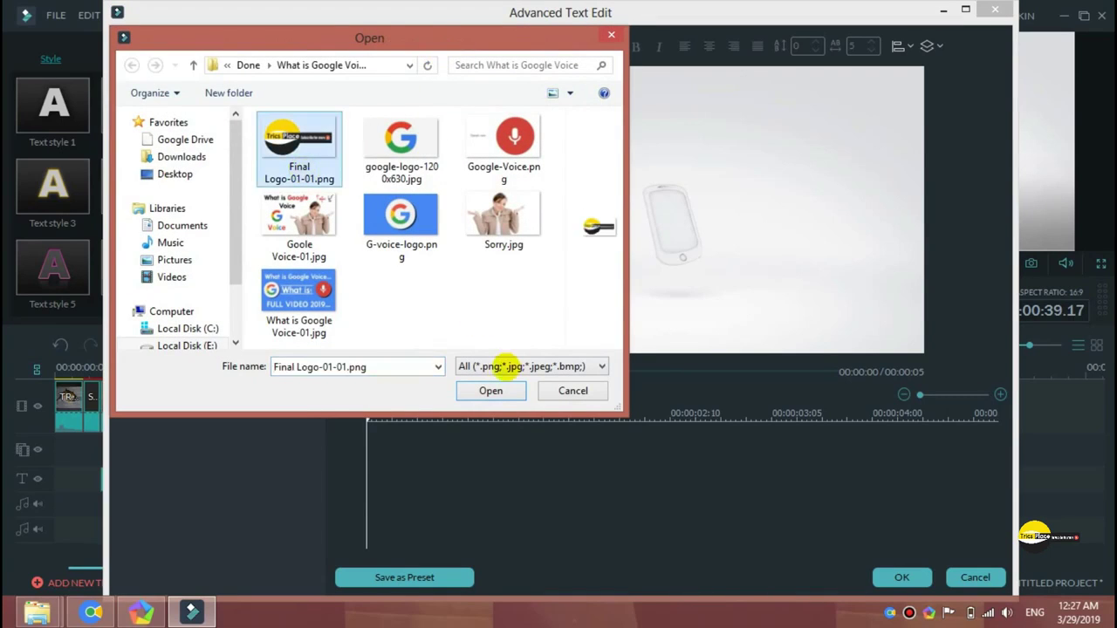
pyautogui.click(491, 391)
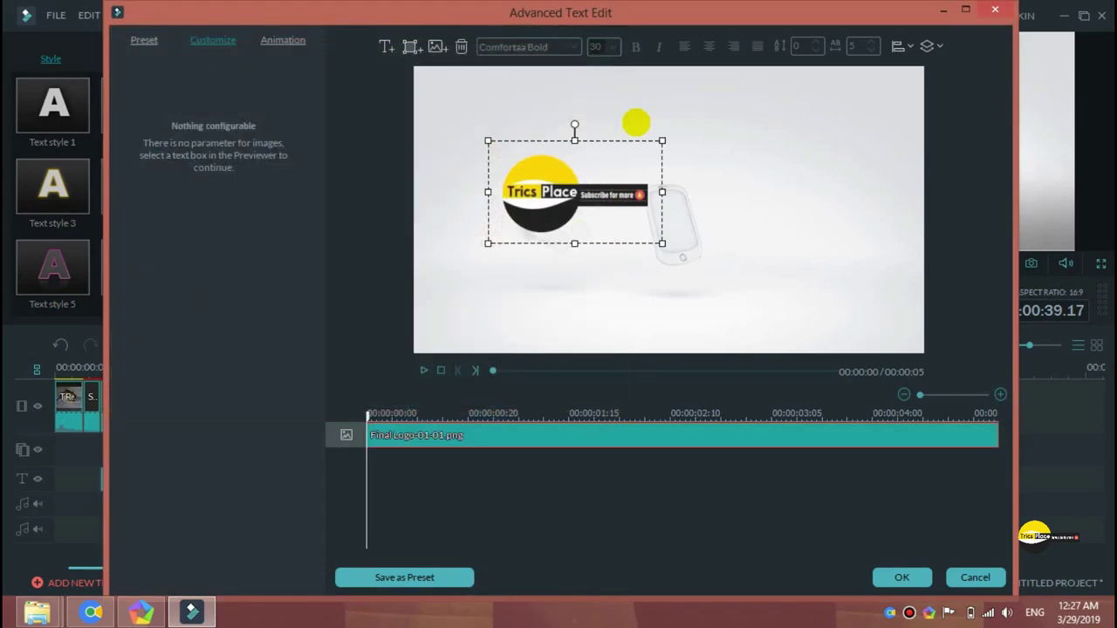
pyautogui.moveTo(624, 144); pyautogui.dragTo(559, 80)
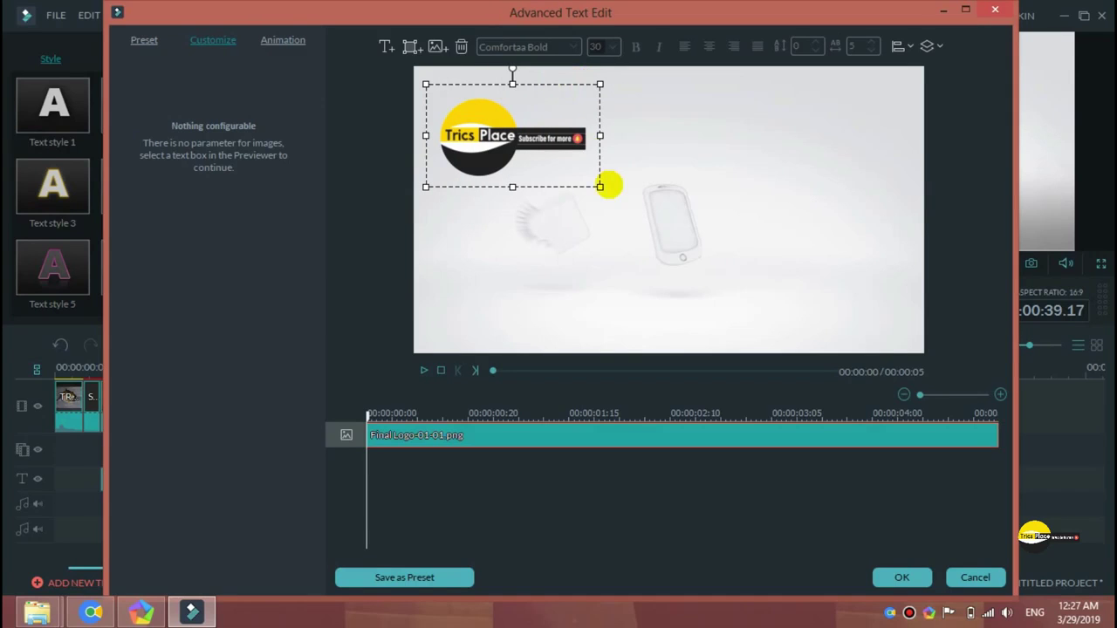
pyautogui.moveTo(600, 186); pyautogui.dragTo(582, 177)
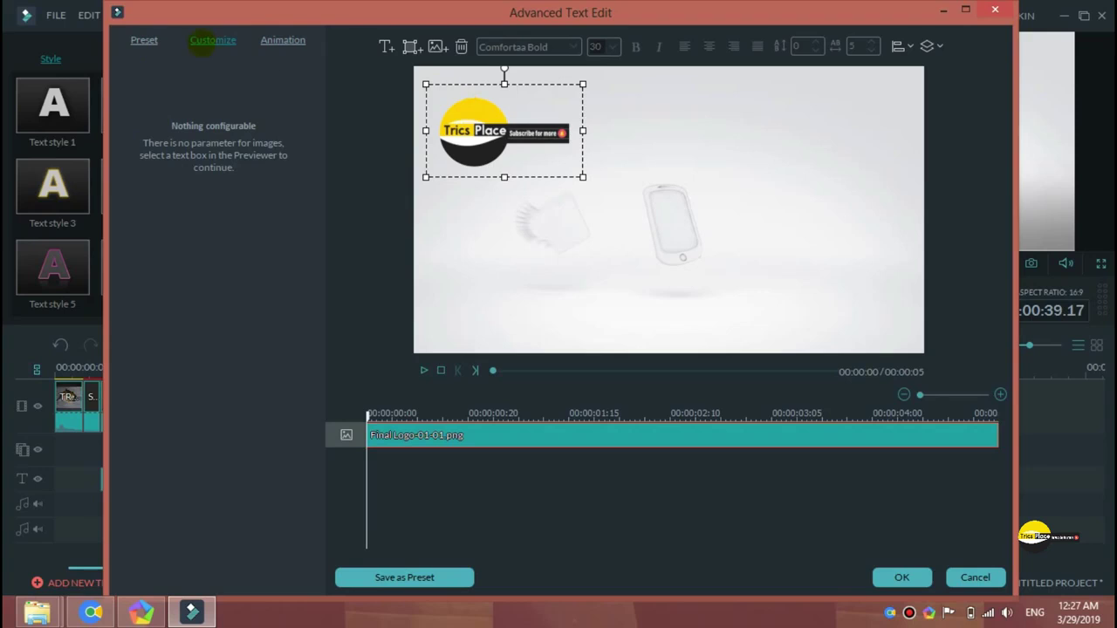
# Try the Down Dir Insert animation on the logo image and preview it
pyautogui.click(282, 41)
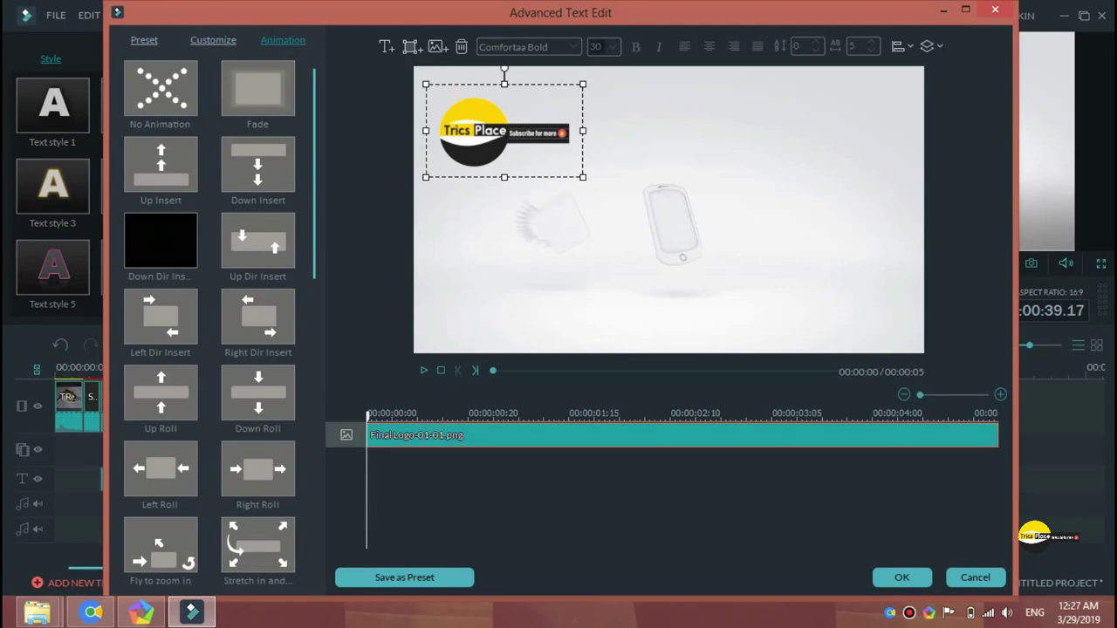
pyautogui.doubleClick(163, 239)
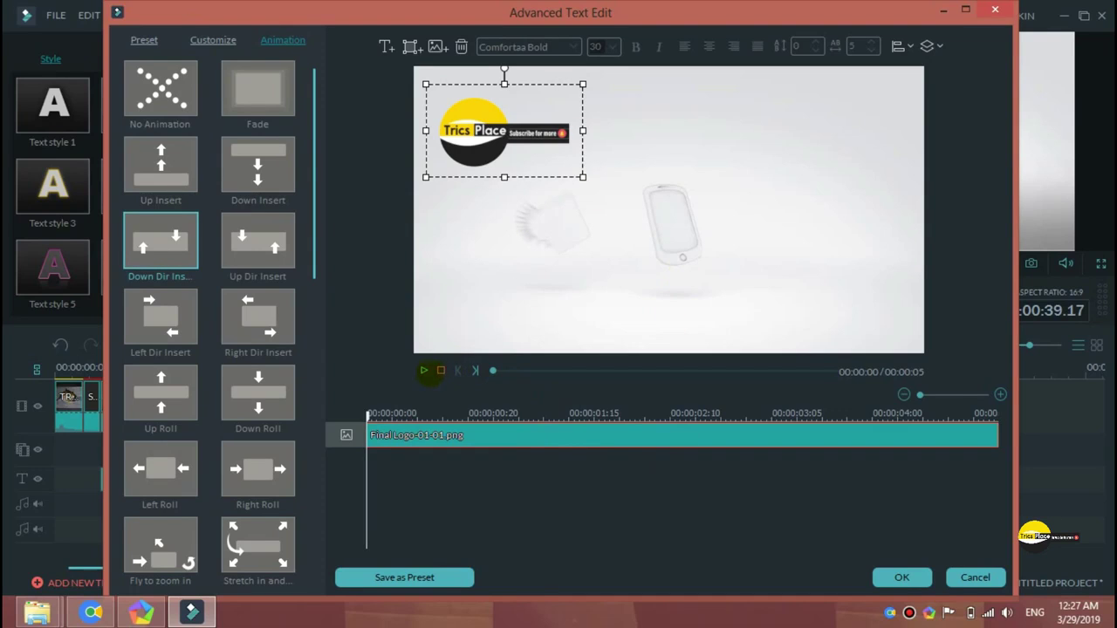
pyautogui.click(423, 370)
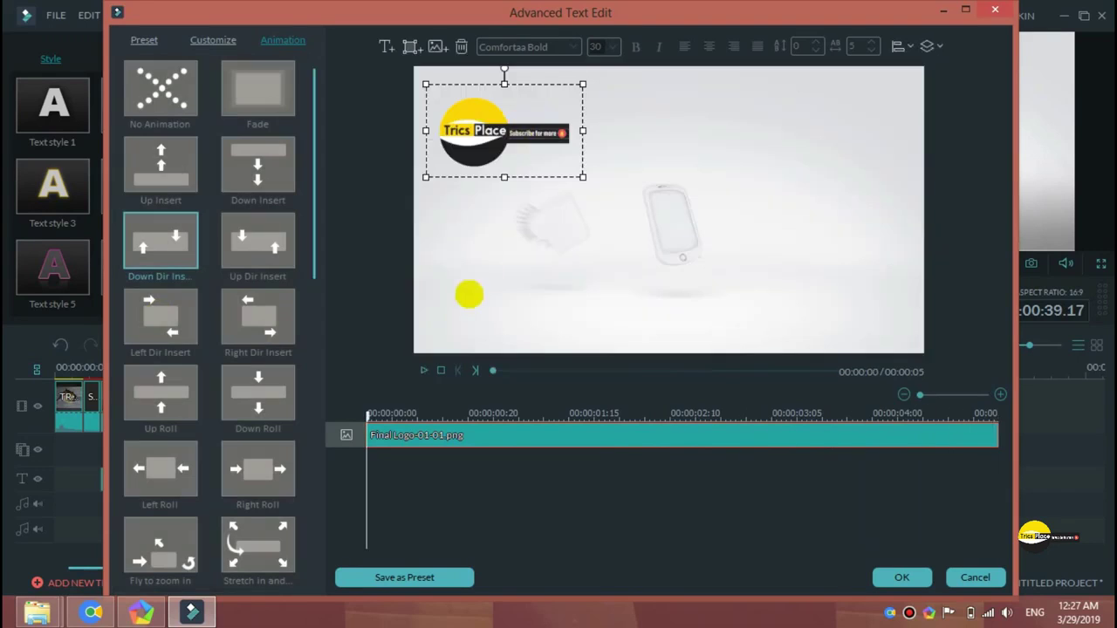
# Apply the Left Dir Insert animation to the logo image and play the preview
pyautogui.click(161, 316)
pyautogui.doubleClick(161, 316)
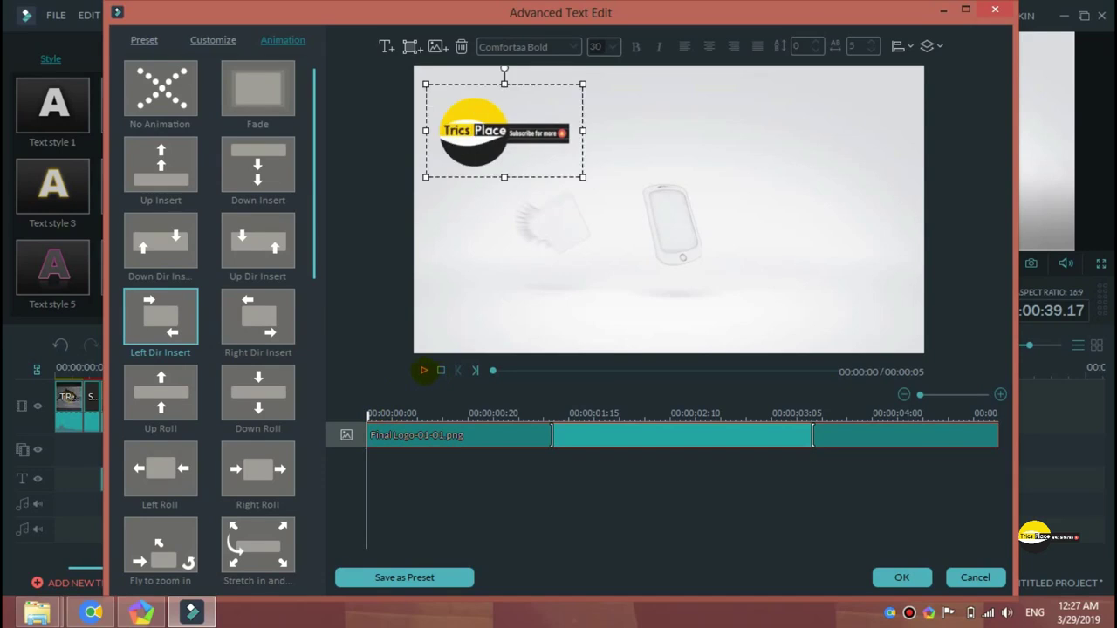
pyautogui.click(424, 370)
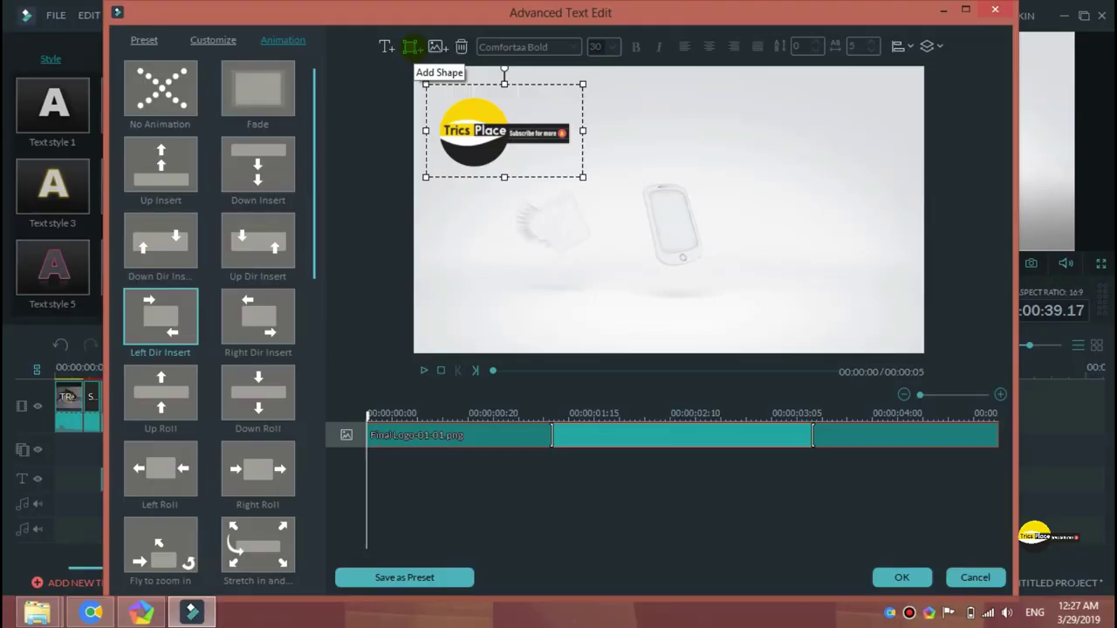
# Add a rectangle shape and stretch it into a banner spanning the full width along the lower edge of the frame
pyautogui.click(411, 46)
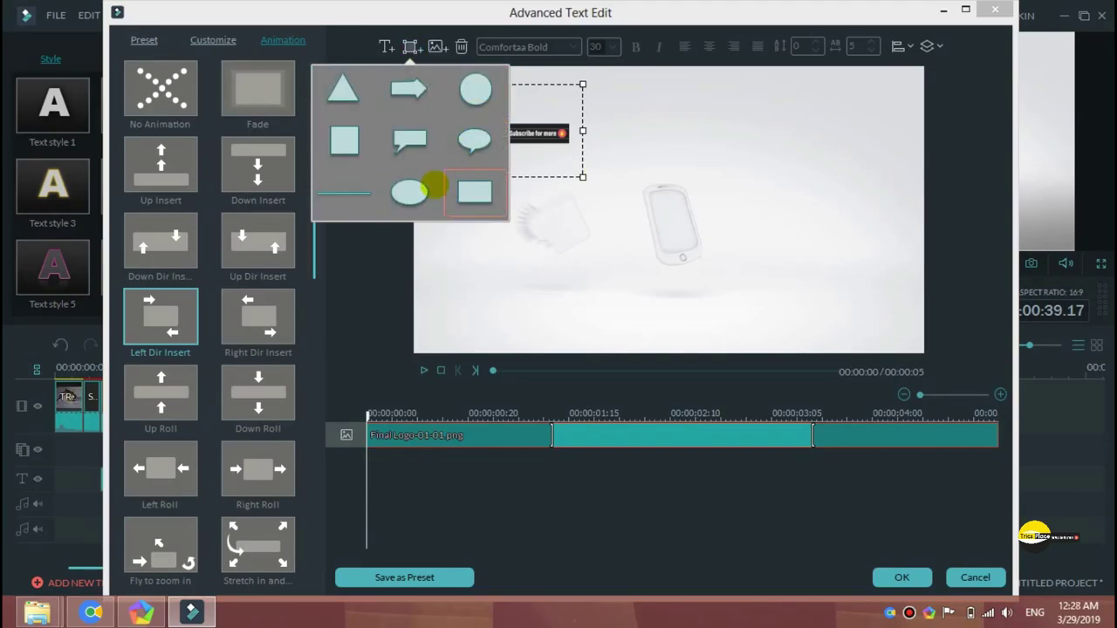
pyautogui.click(472, 193)
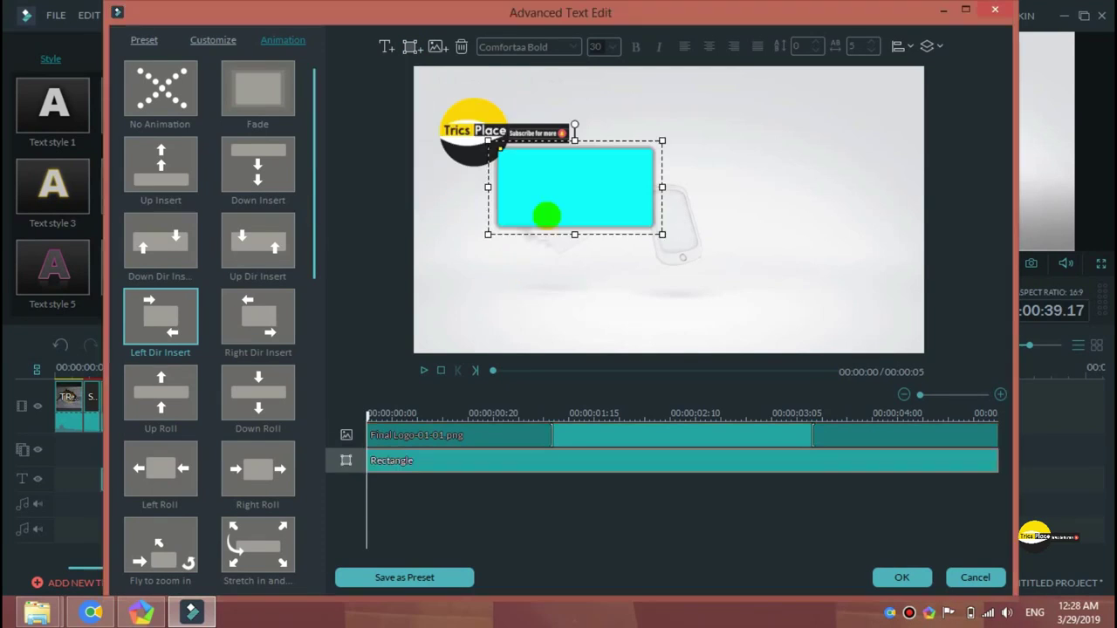
pyautogui.moveTo(571, 147); pyautogui.dragTo(507, 241)
pyautogui.moveTo(596, 246); pyautogui.dragTo(918, 289)
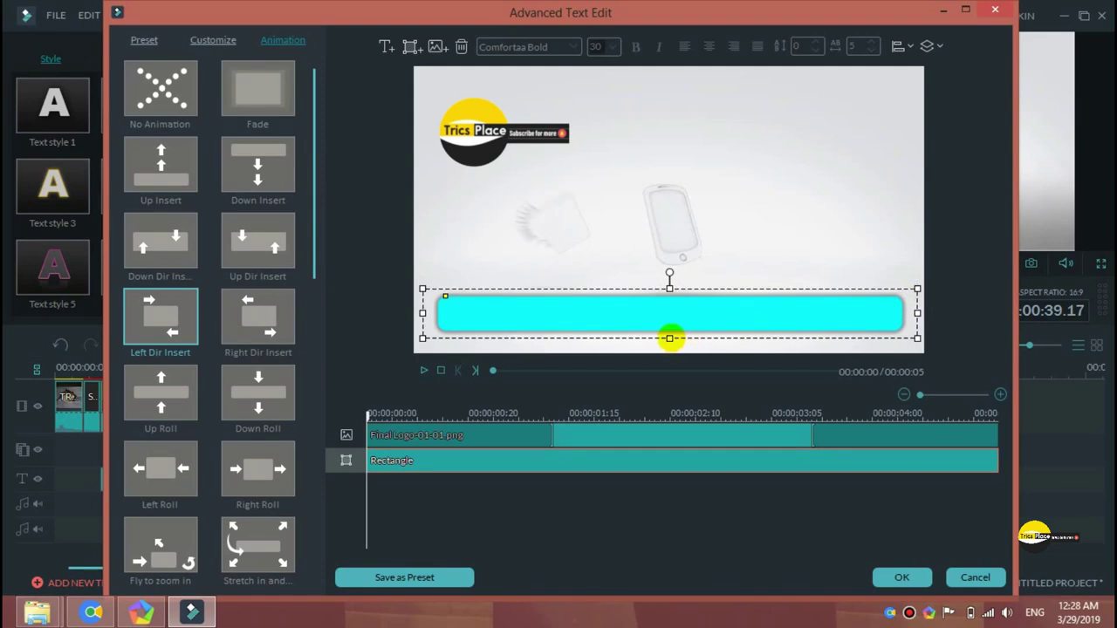
pyautogui.moveTo(669, 338); pyautogui.dragTo(663, 355)
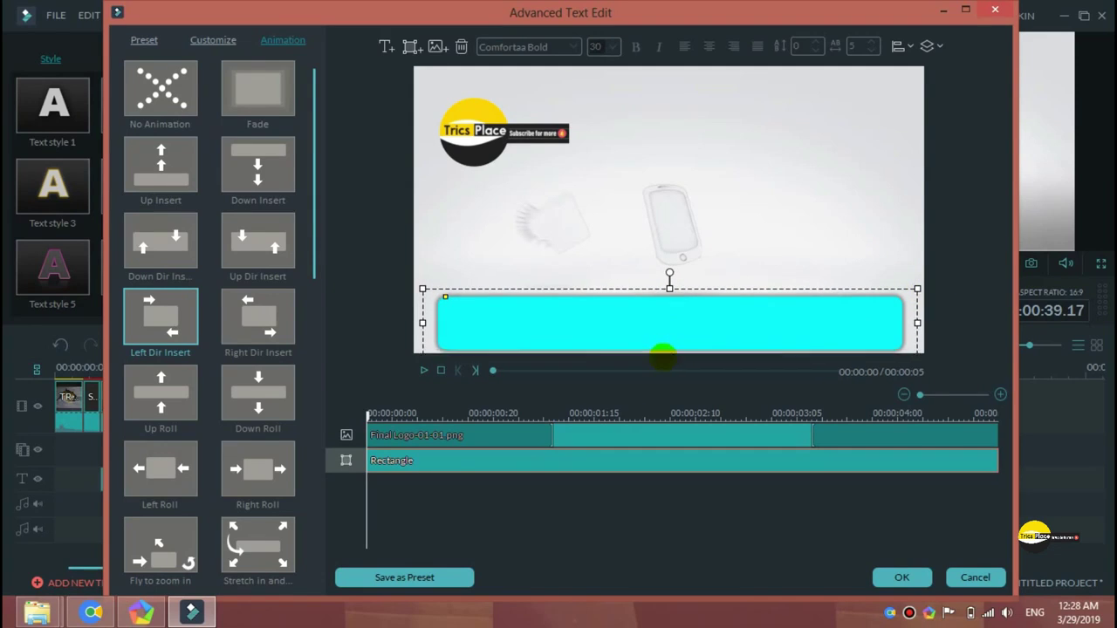
pyautogui.moveTo(917, 289); pyautogui.dragTo(921, 275)
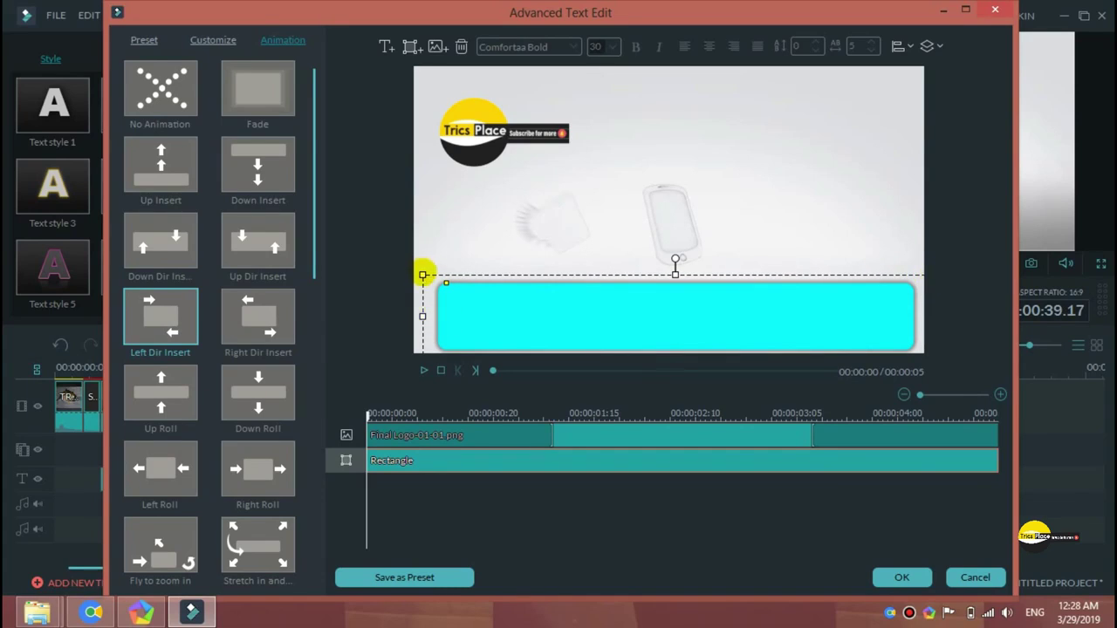
pyautogui.moveTo(422, 275)
pyautogui.mouseDown()
pyautogui.moveTo(399, 277)
pyautogui.moveTo(411, 274)
pyautogui.mouseUp()
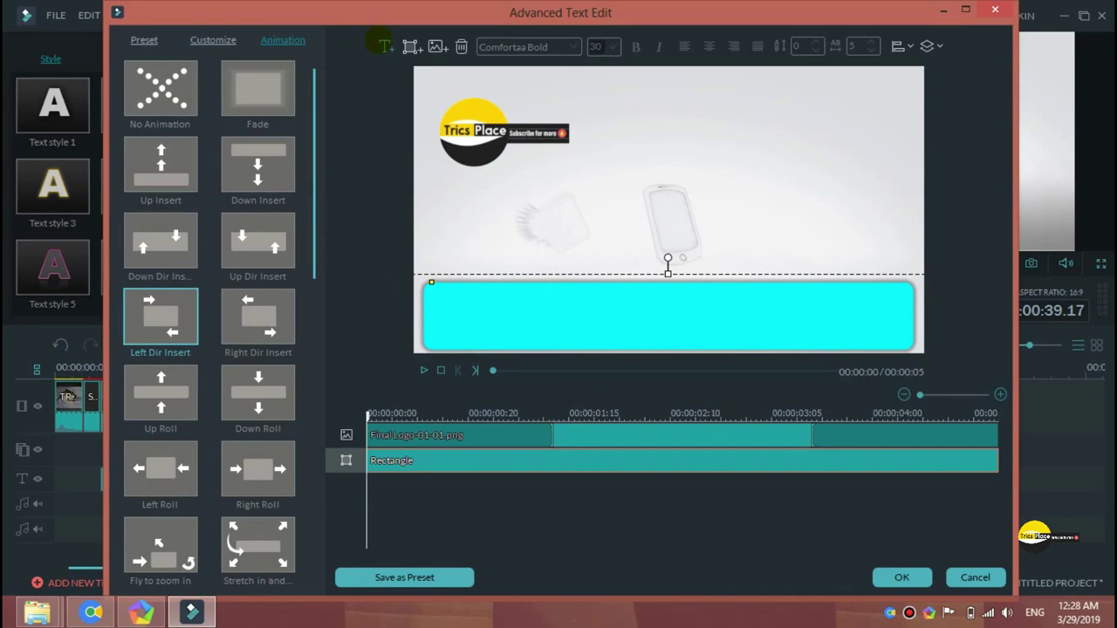
# Add a text box over the cyan banner reading "Welcome Honourable viewrs"
pyautogui.click(385, 44)
pyautogui.moveTo(567, 140); pyautogui.dragTo(612, 312)
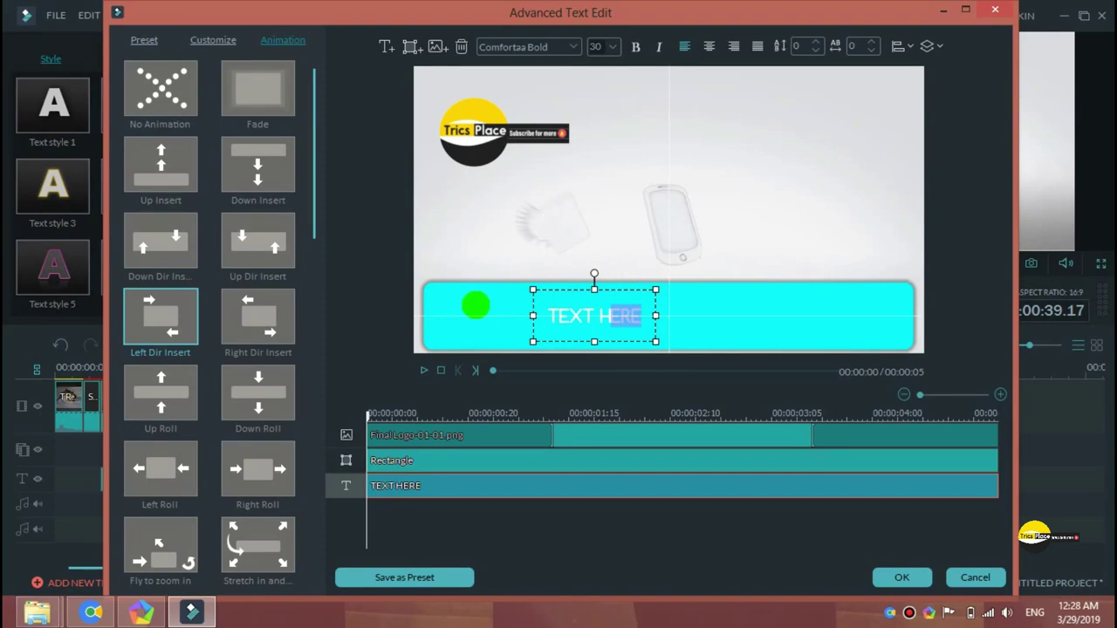
pyautogui.hotkey('ctrl', 'a')
pyautogui.press('BackSpace')
pyautogui.write('Welcome Honourable viewrs')
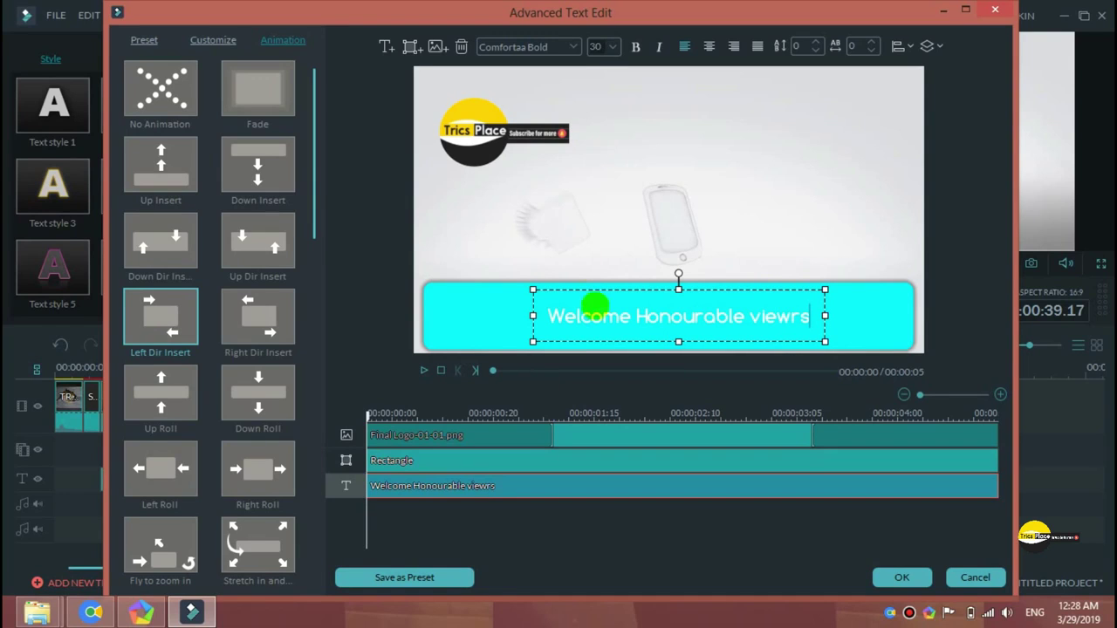
# Try the Text style 8 preset on the whole welcome text
pyautogui.hotkey('ctrl', 'a')
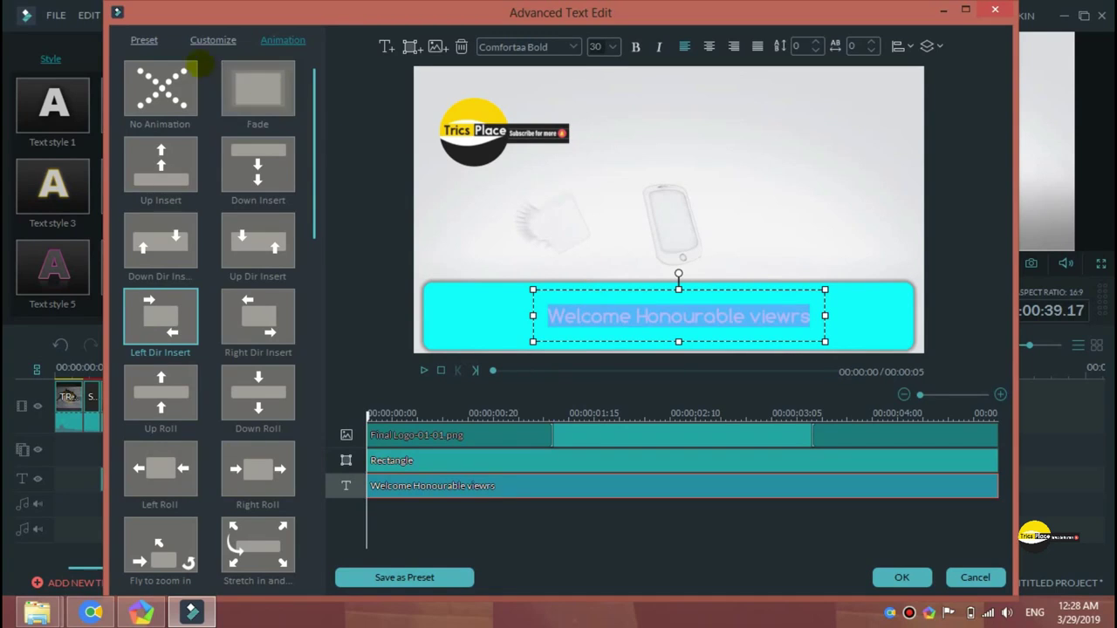
pyautogui.click(144, 40)
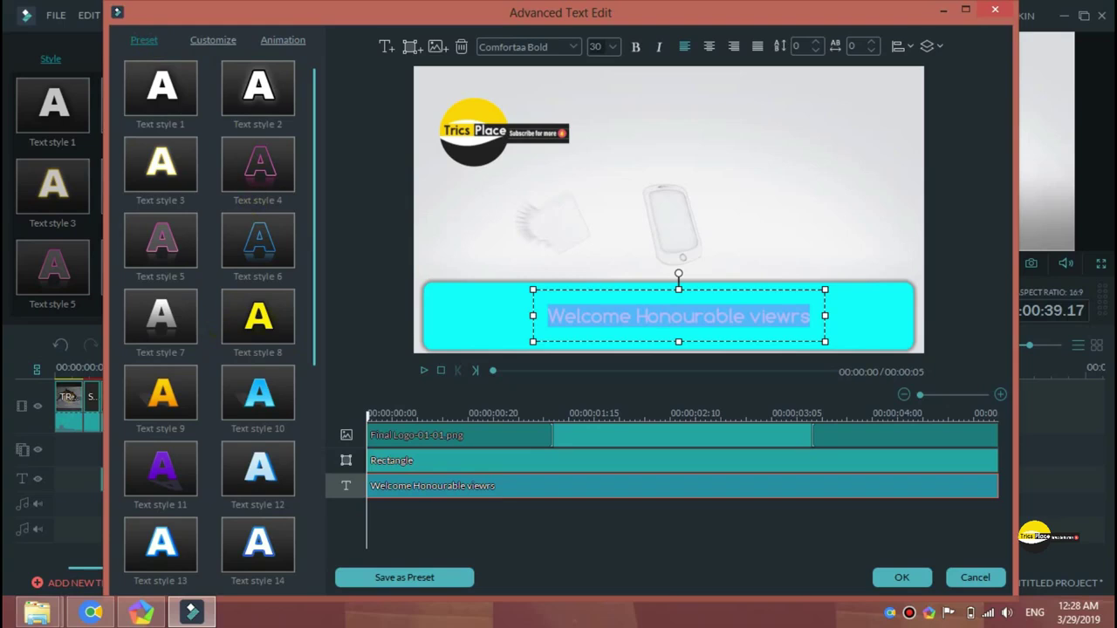
pyautogui.doubleClick(258, 318)
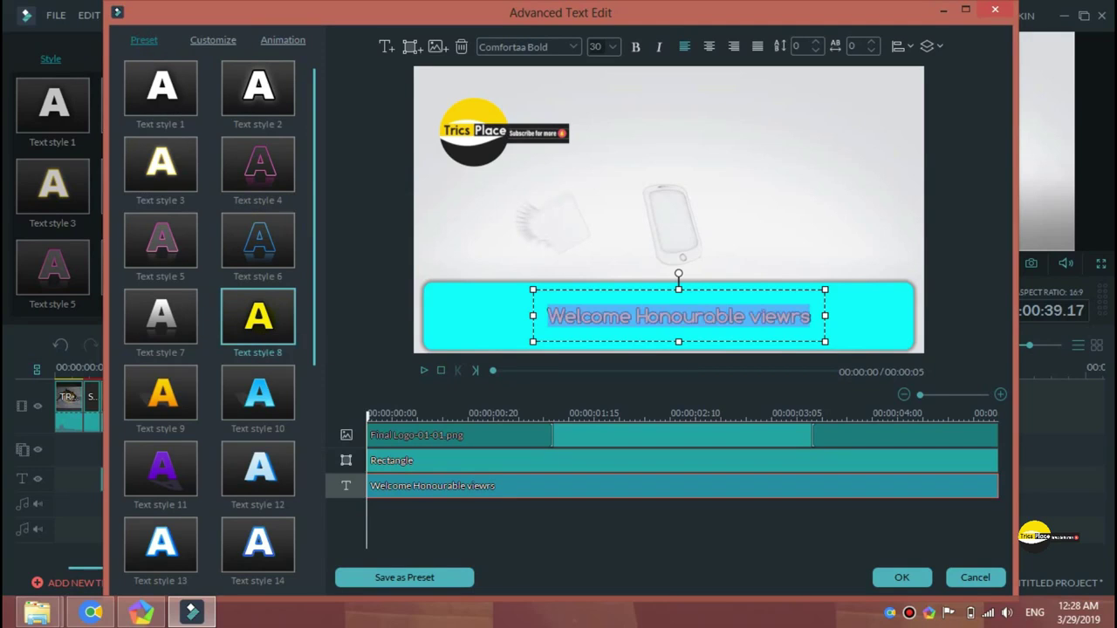
pyautogui.click(852, 301)
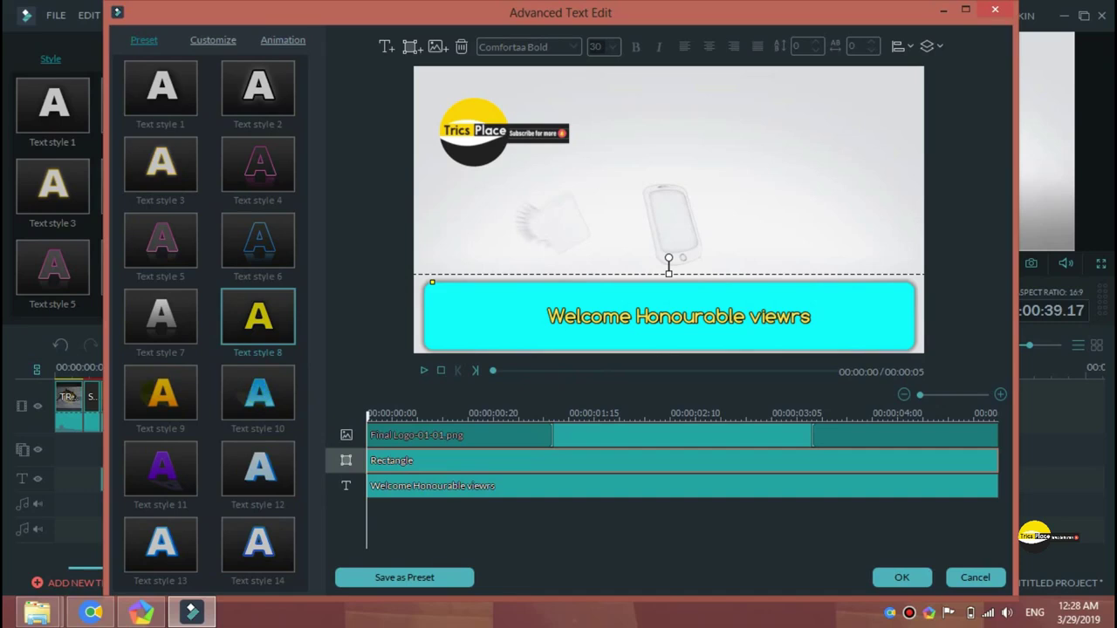
# Apply the Text style 17 preset to the whole welcome text
pyautogui.click(617, 322)
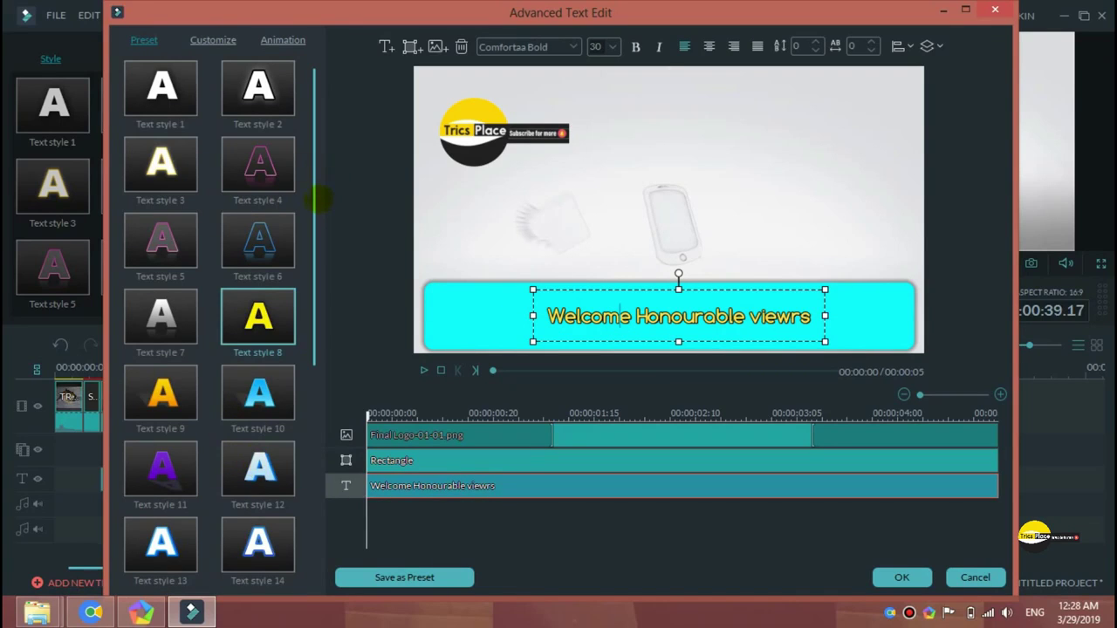
pyautogui.moveTo(314, 201); pyautogui.dragTo(313, 307)
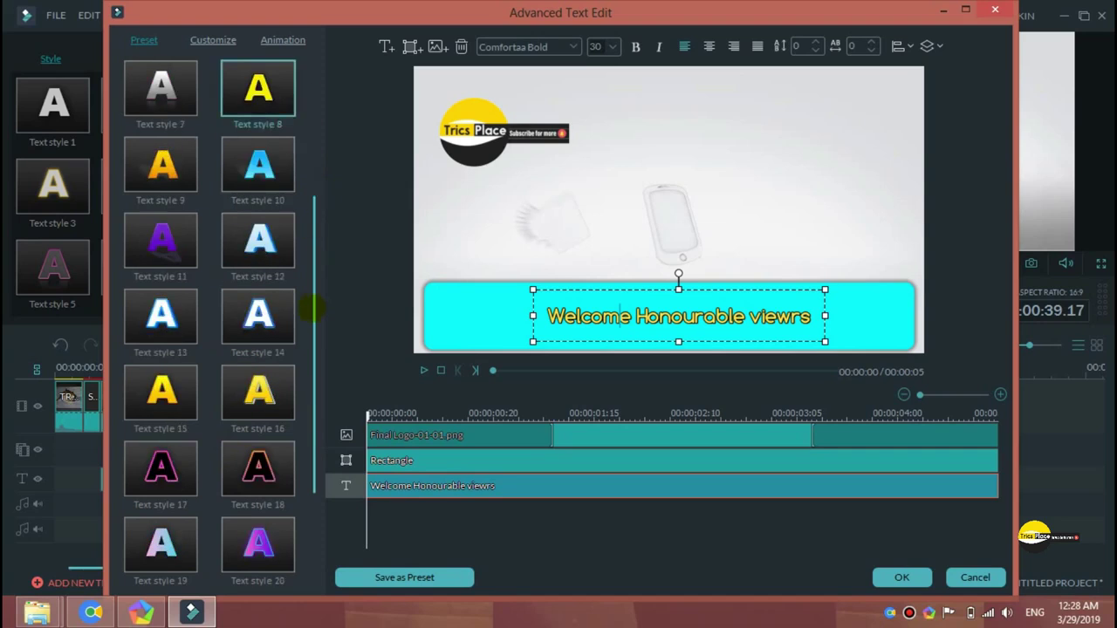
pyautogui.click(160, 470)
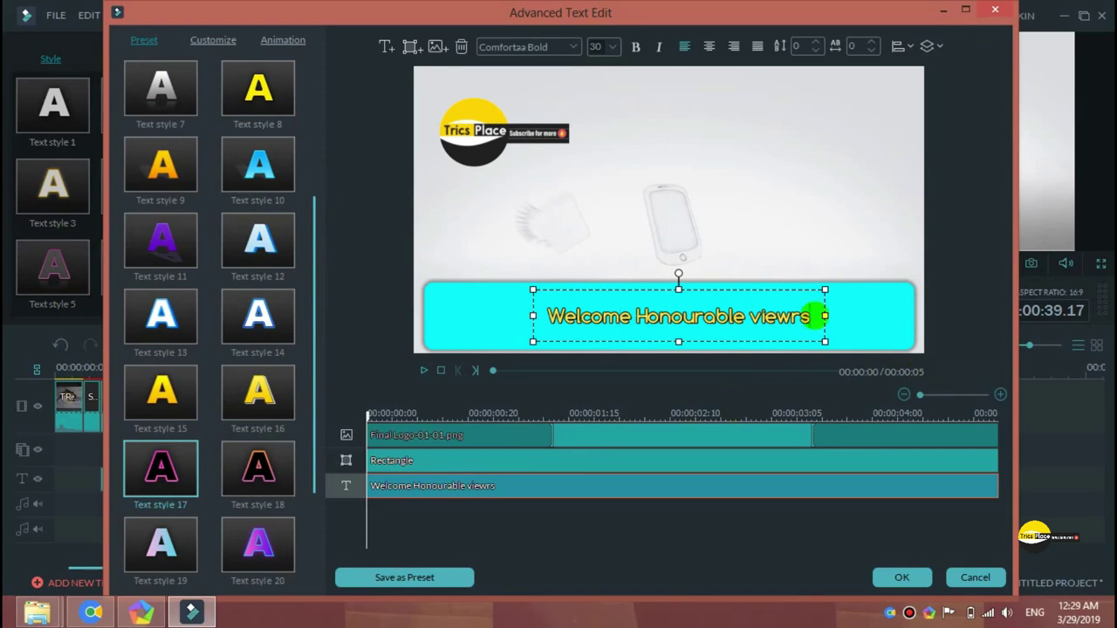
pyautogui.hotkey('ctrl', 'a')
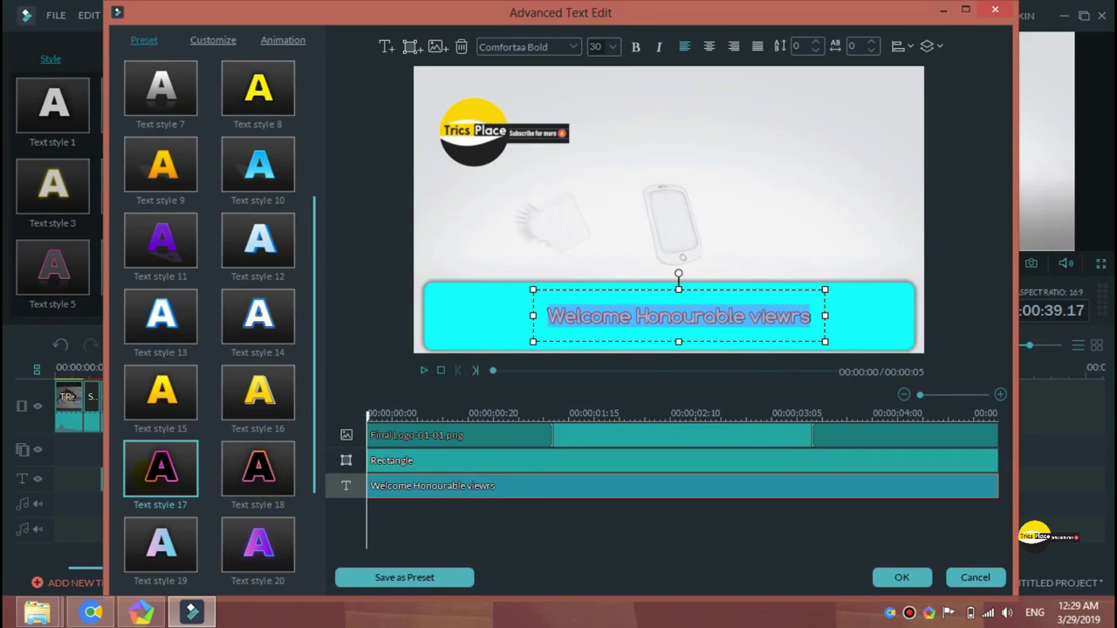
pyautogui.doubleClick(161, 471)
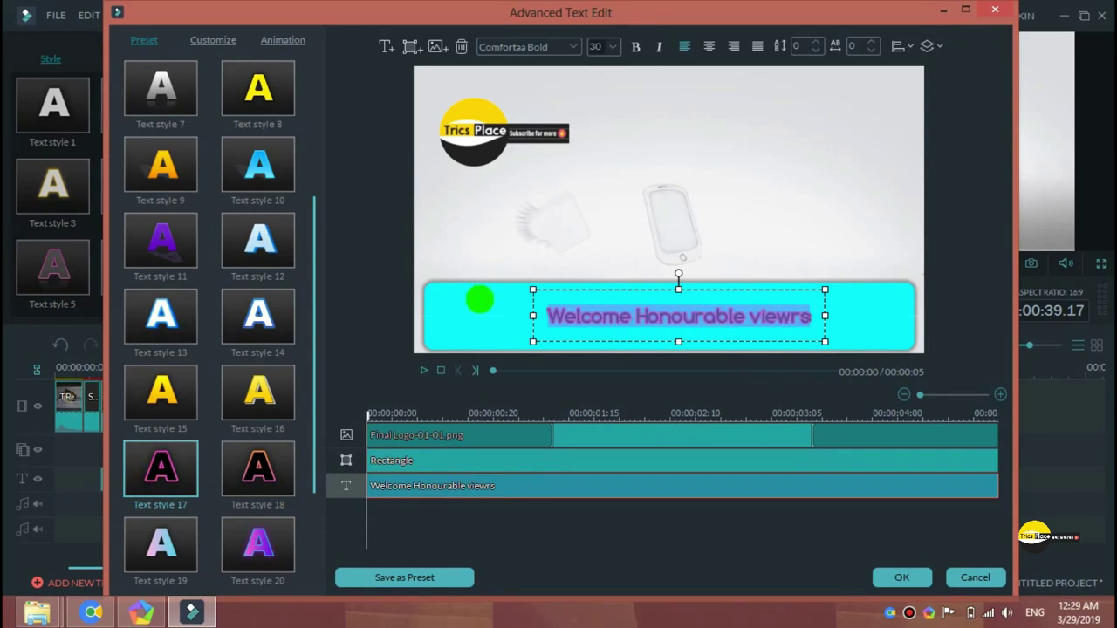
# Apply the Right Dir Insert animation to the cyan rectangle banner
pyautogui.click(480, 299)
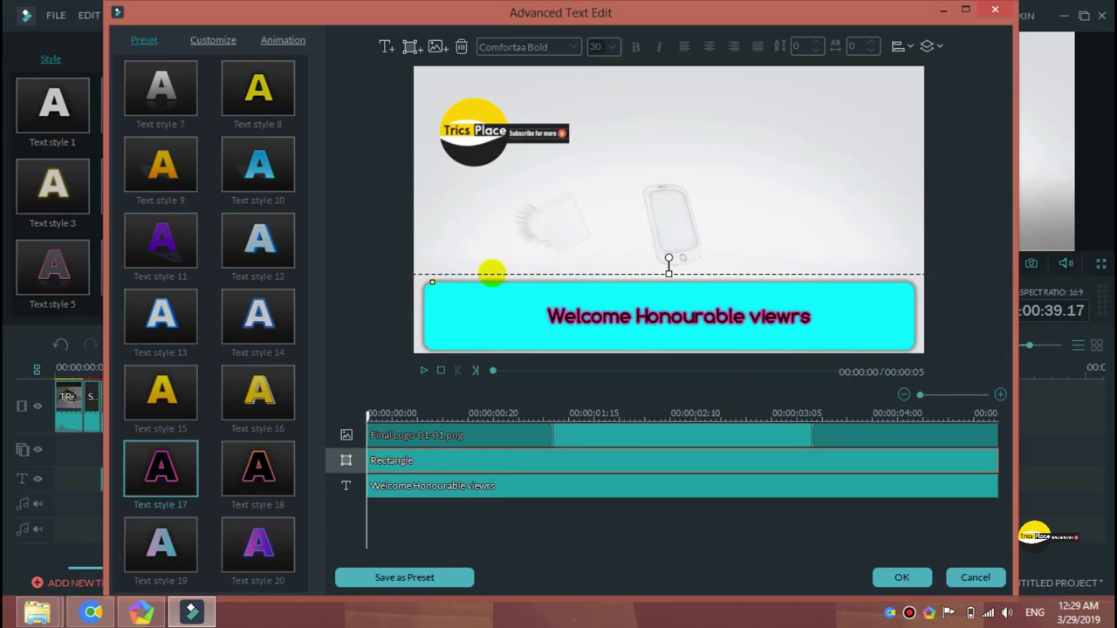
pyautogui.click(285, 38)
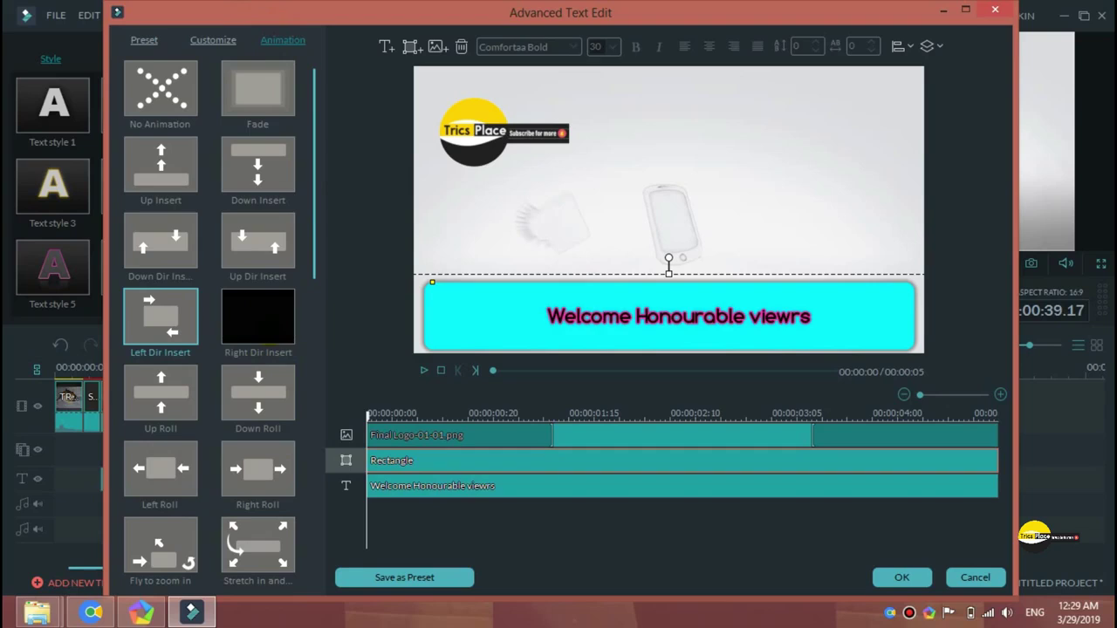
pyautogui.doubleClick(257, 317)
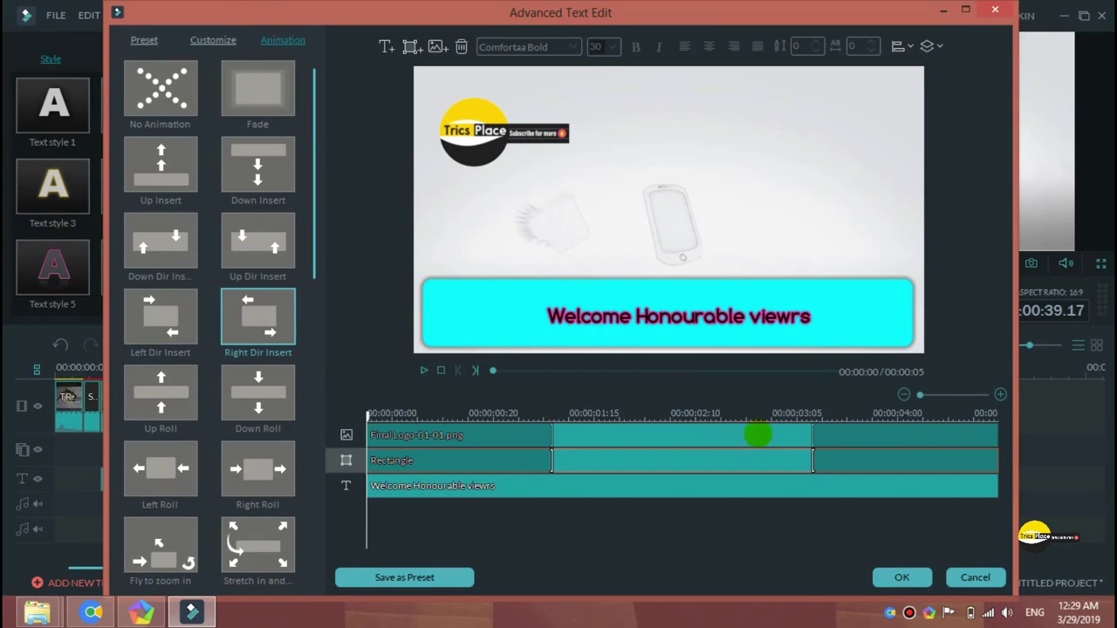
pyautogui.click(758, 292)
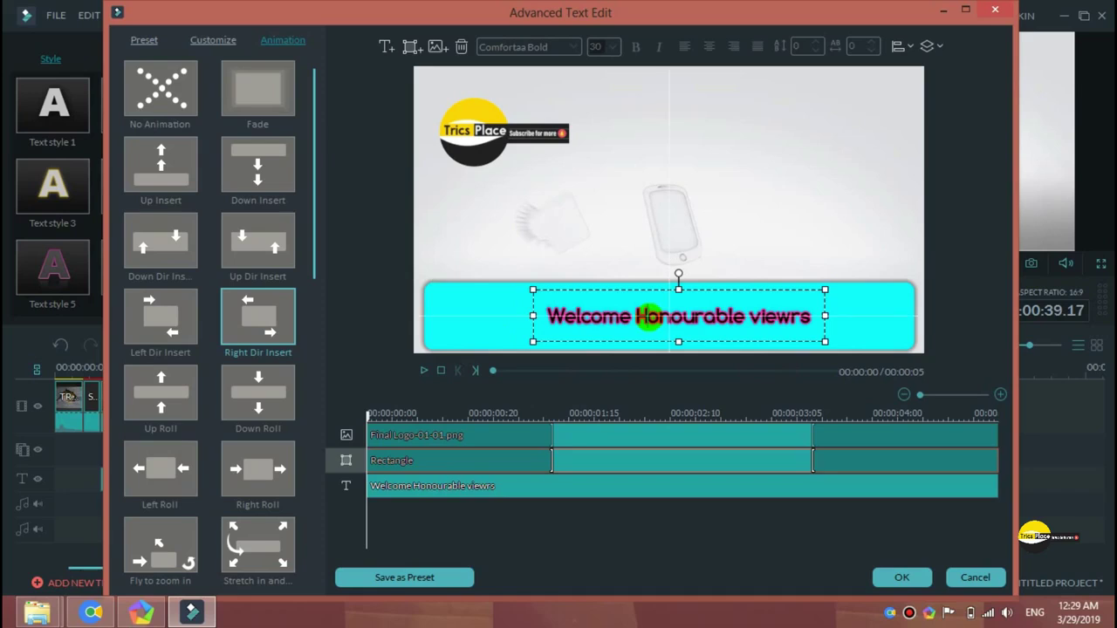
# Choose the Right Roll animation for the welcome text and play the title preview
pyautogui.click(648, 315)
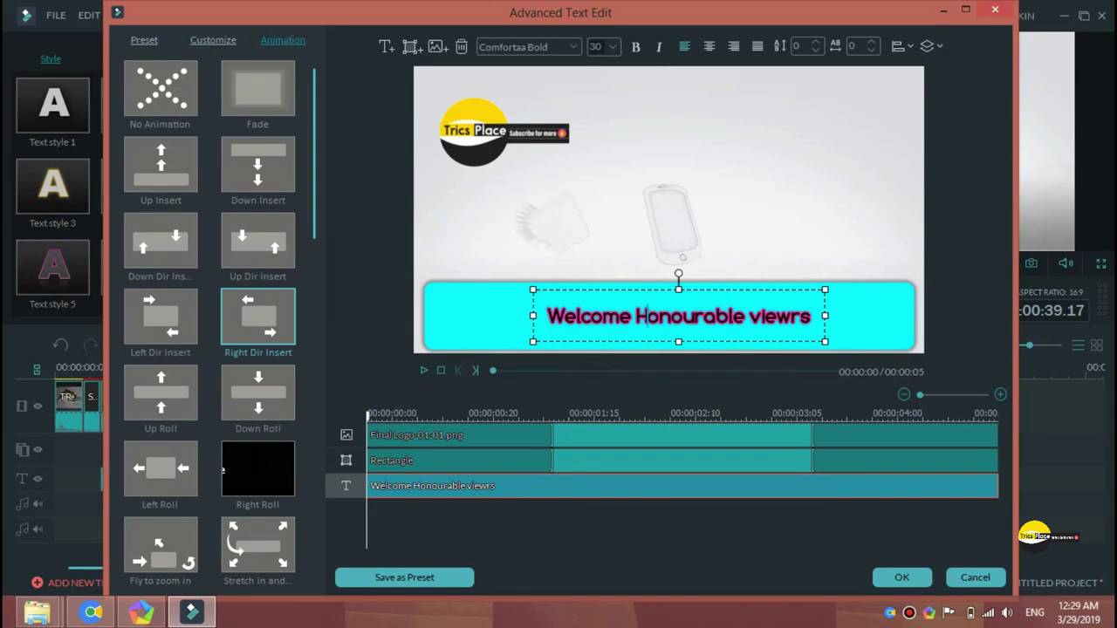
pyautogui.click(257, 469)
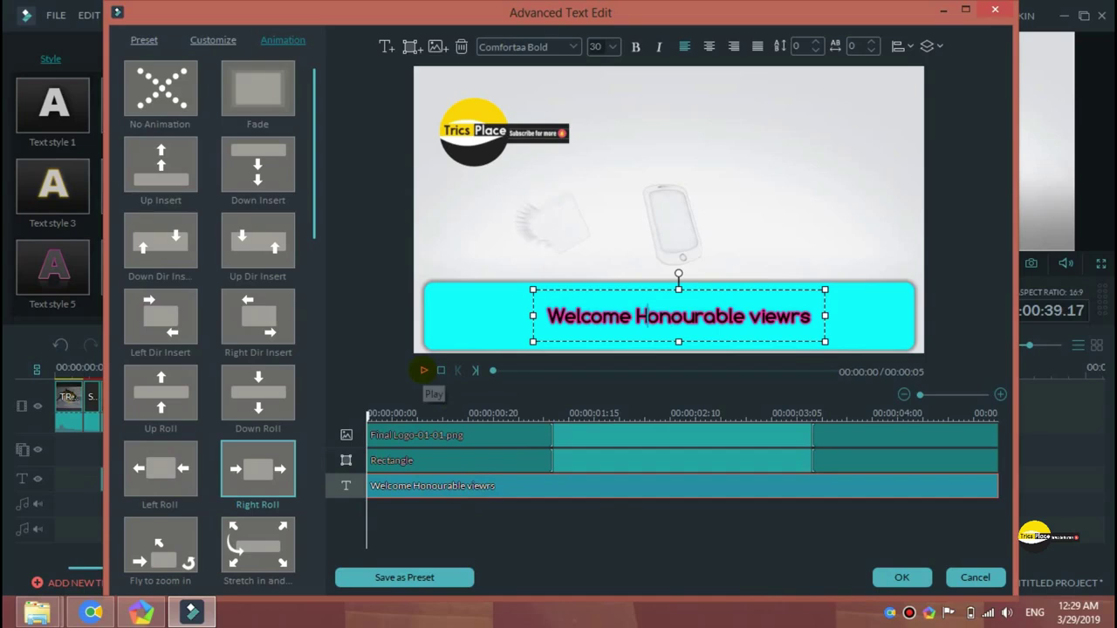
pyautogui.click(423, 370)
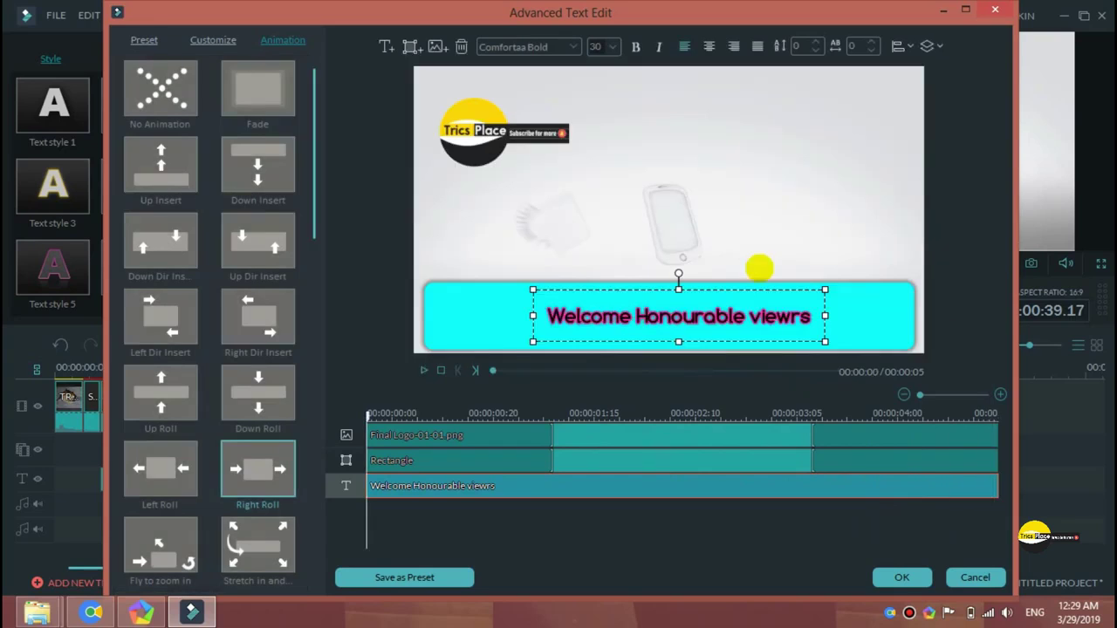
# Confirm the customized title edits and move the playhead past the title to 00:00:49.03
pyautogui.click(902, 576)
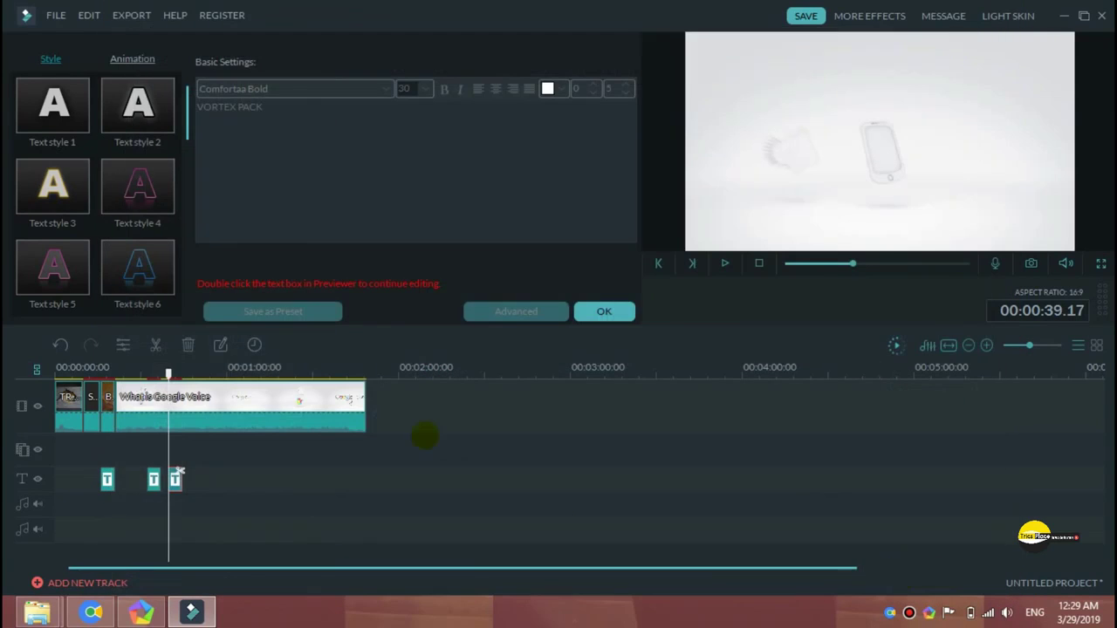
pyautogui.click(604, 312)
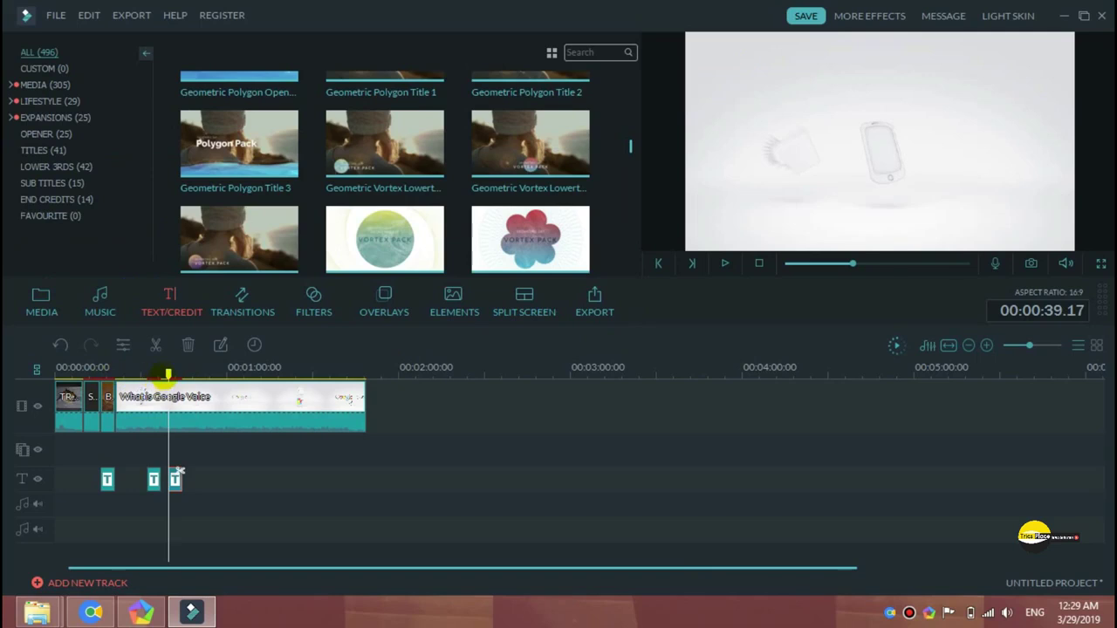
pyautogui.moveTo(169, 373); pyautogui.dragTo(196, 374)
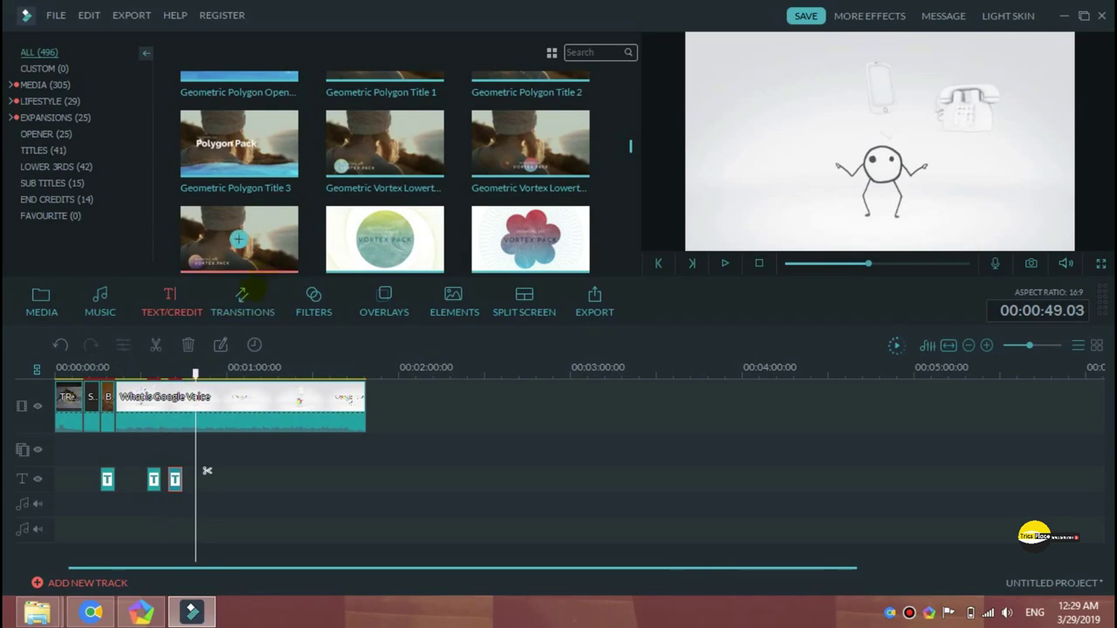
# Browse the transitions library and split the What is Google Voice clip at 00:00:54.14
pyautogui.click(242, 294)
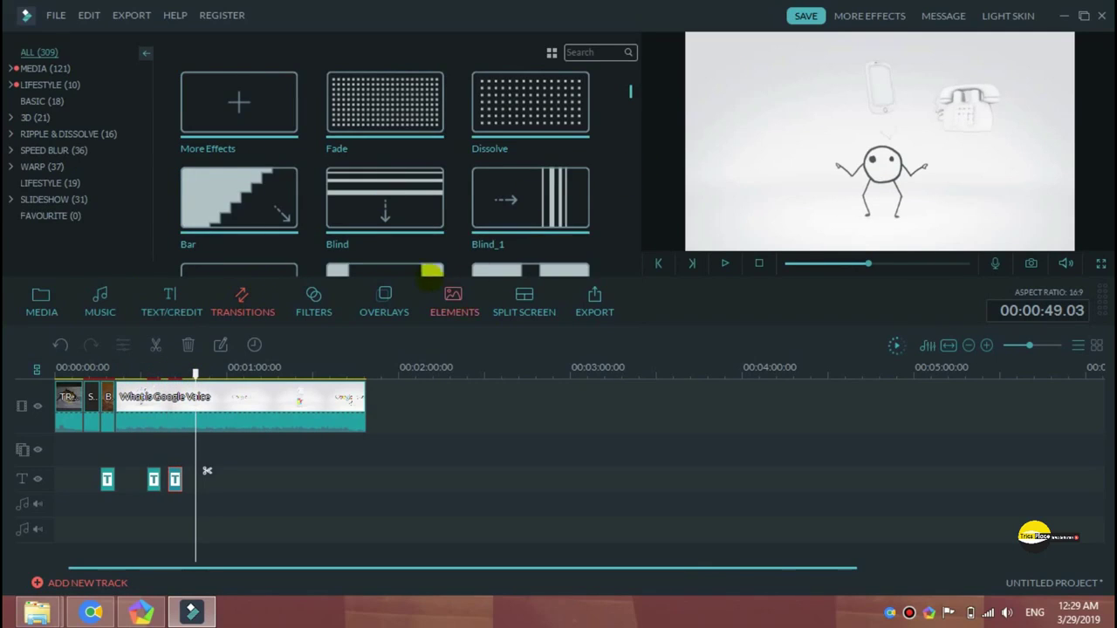
pyautogui.scroll(-5, 385, 174)
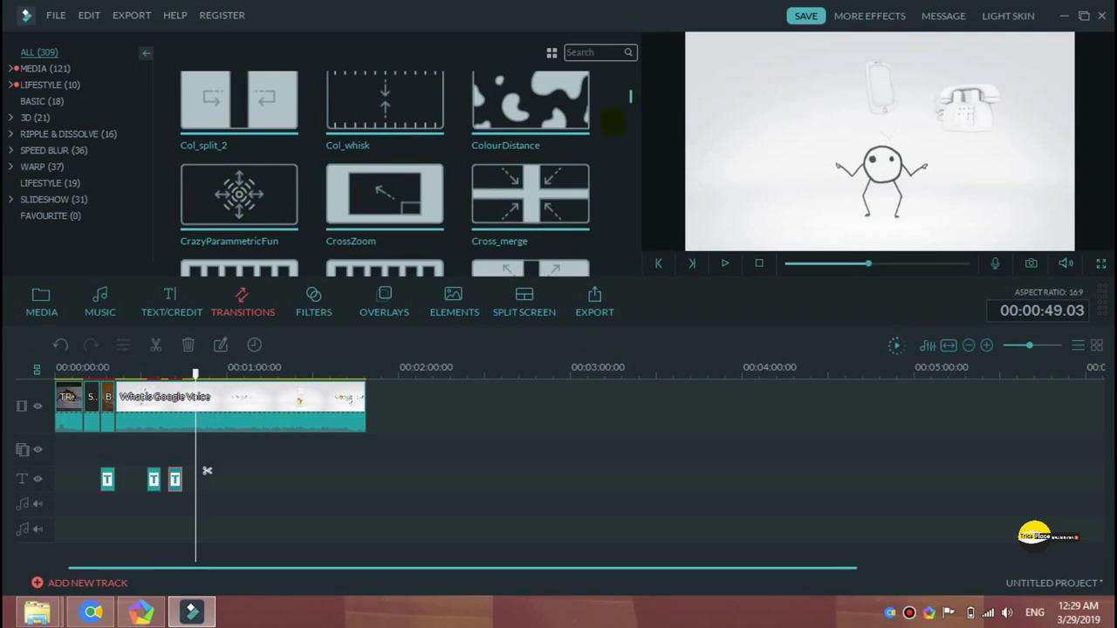
pyautogui.click(529, 192)
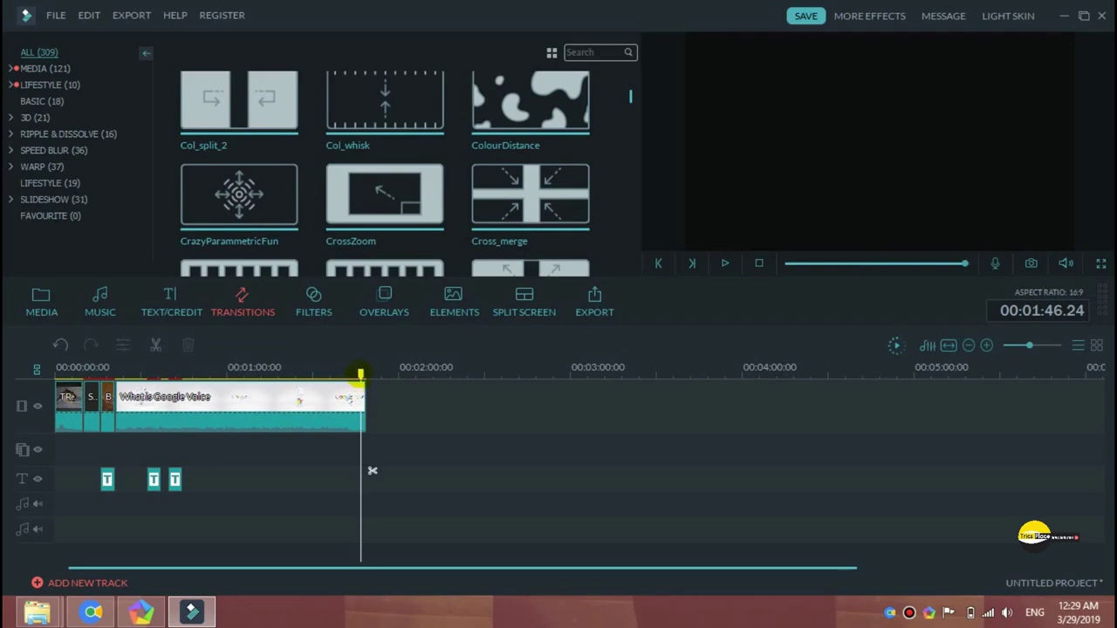
pyautogui.moveTo(360, 375); pyautogui.dragTo(211, 377)
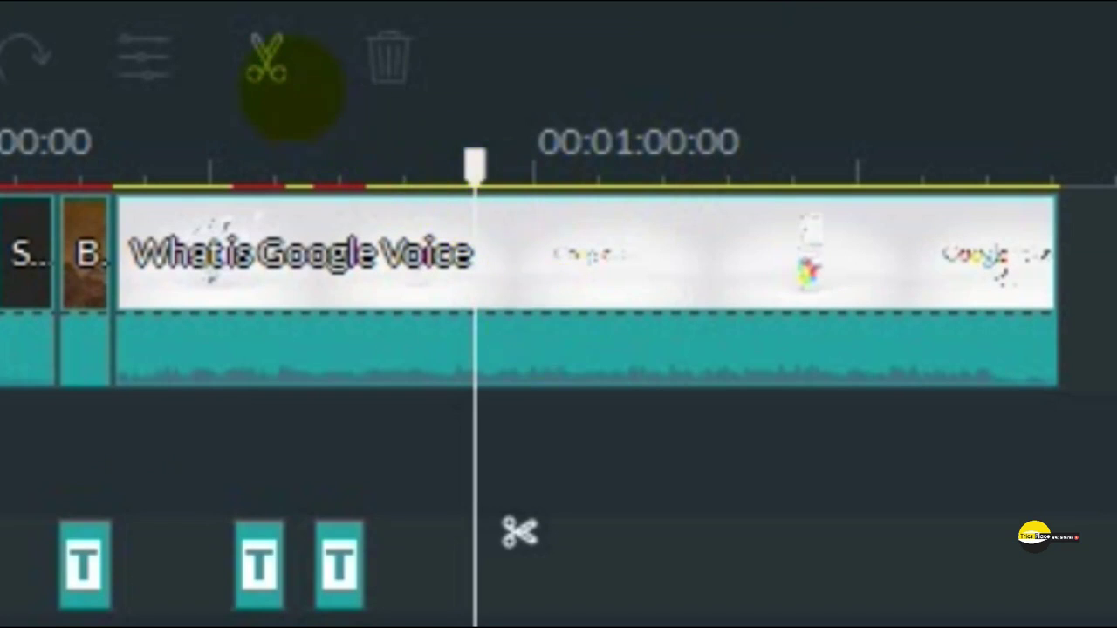
pyautogui.click(266, 61)
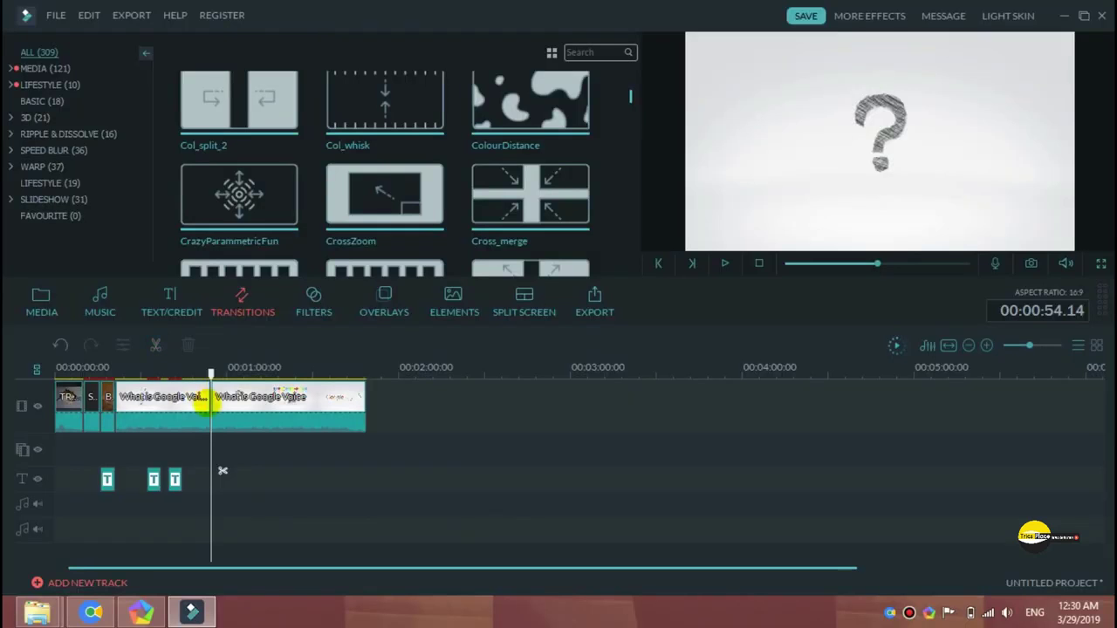
# Add the ColourDistance transition at the cut between the two What is Google Voice clips and play it back
pyautogui.moveTo(210, 373); pyautogui.dragTo(199, 374)
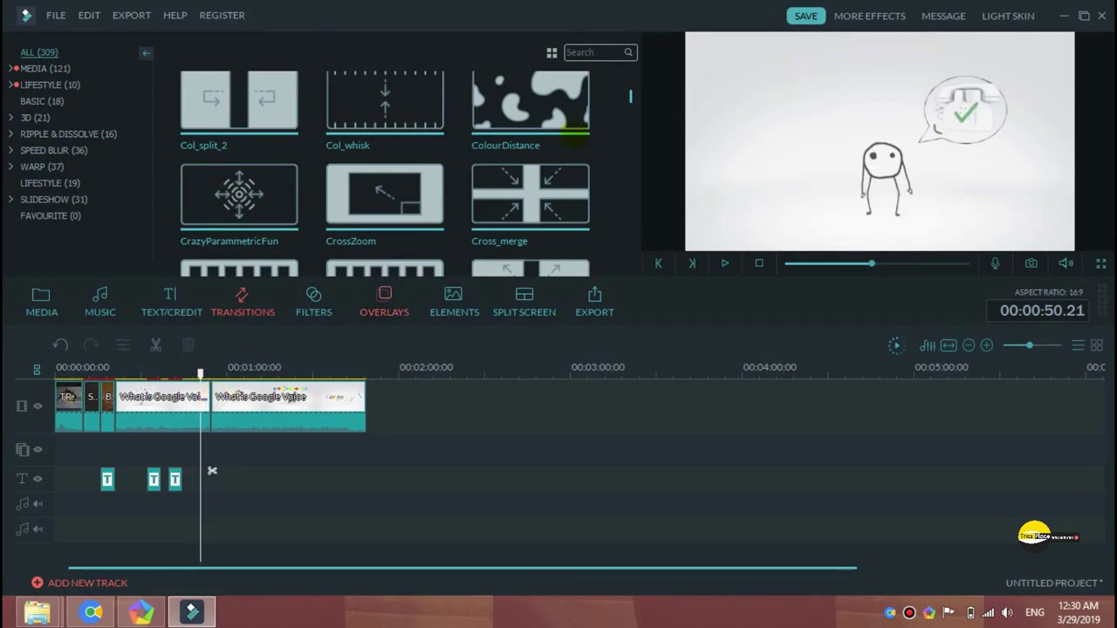
pyautogui.click(530, 101)
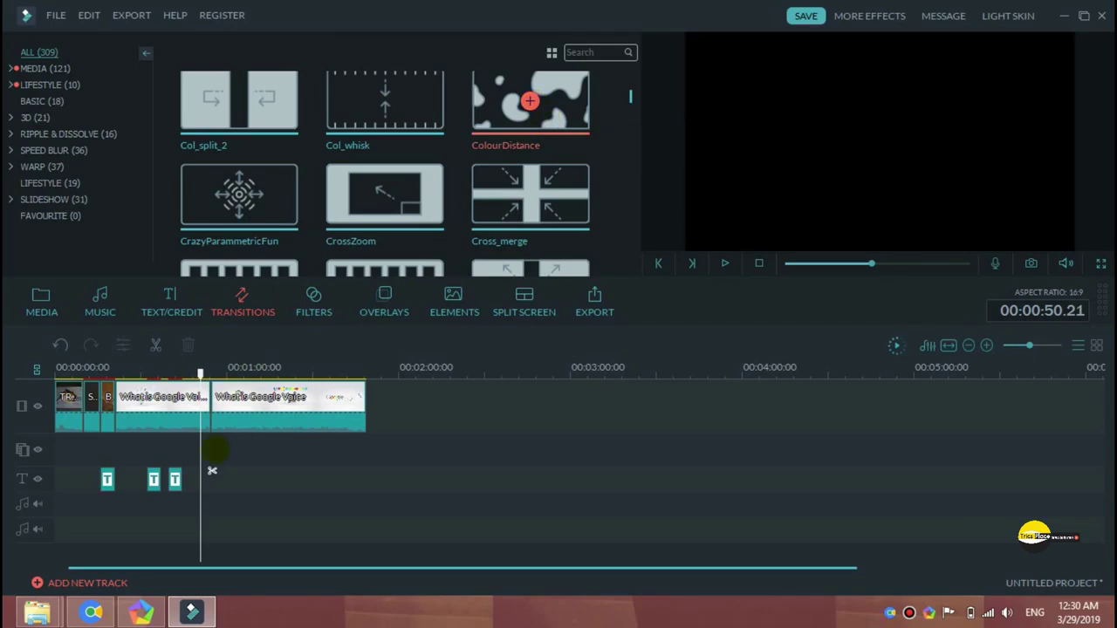
pyautogui.click(206, 404)
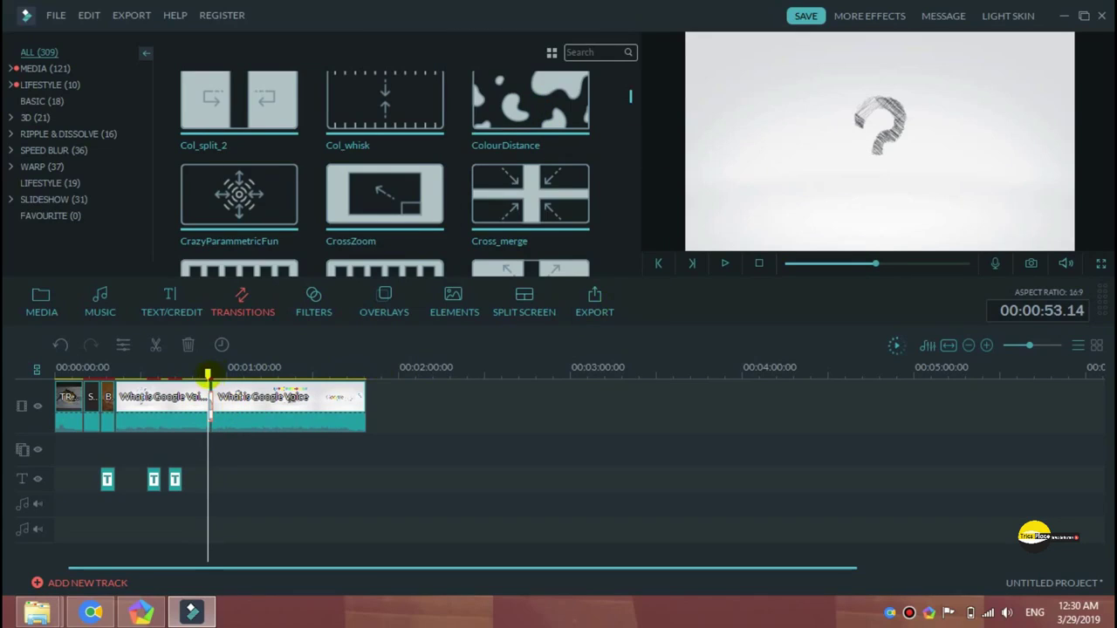
pyautogui.click(723, 262)
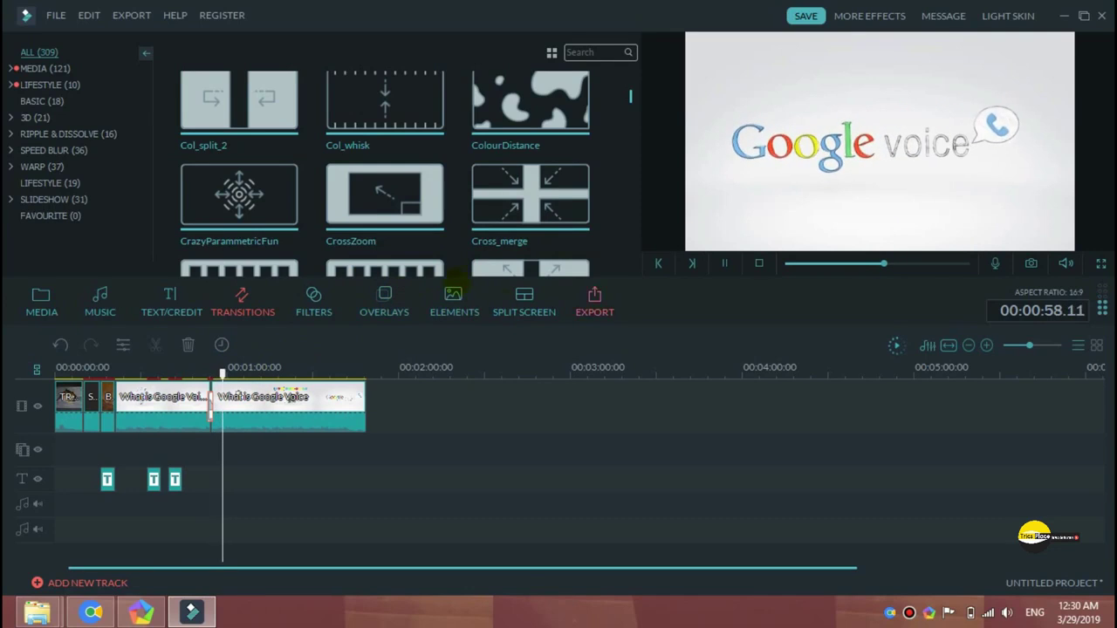
pyautogui.press('space')
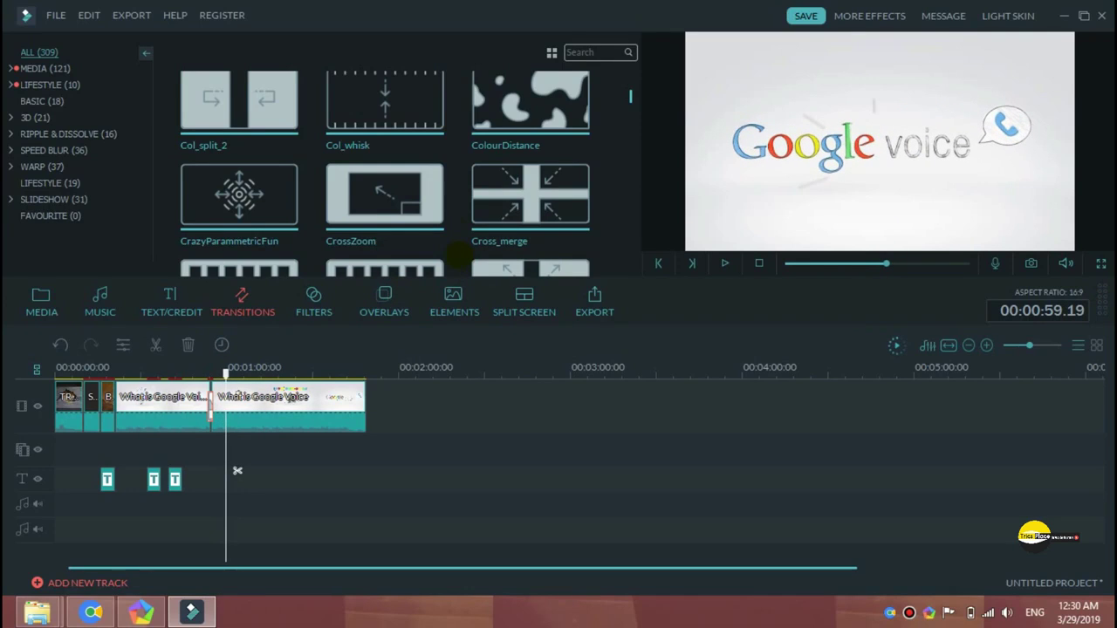
# Preview the Push transition from the transitions library
pyautogui.moveTo(630, 94); pyautogui.dragTo(630, 112)
pyautogui.click(530, 185)
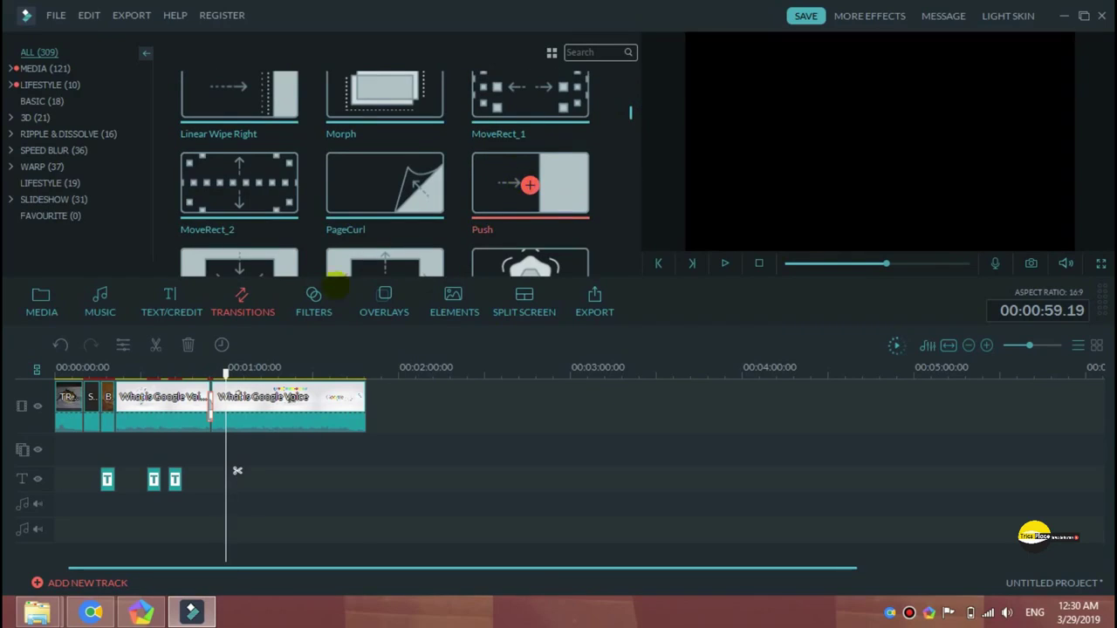
pyautogui.press('Delete')
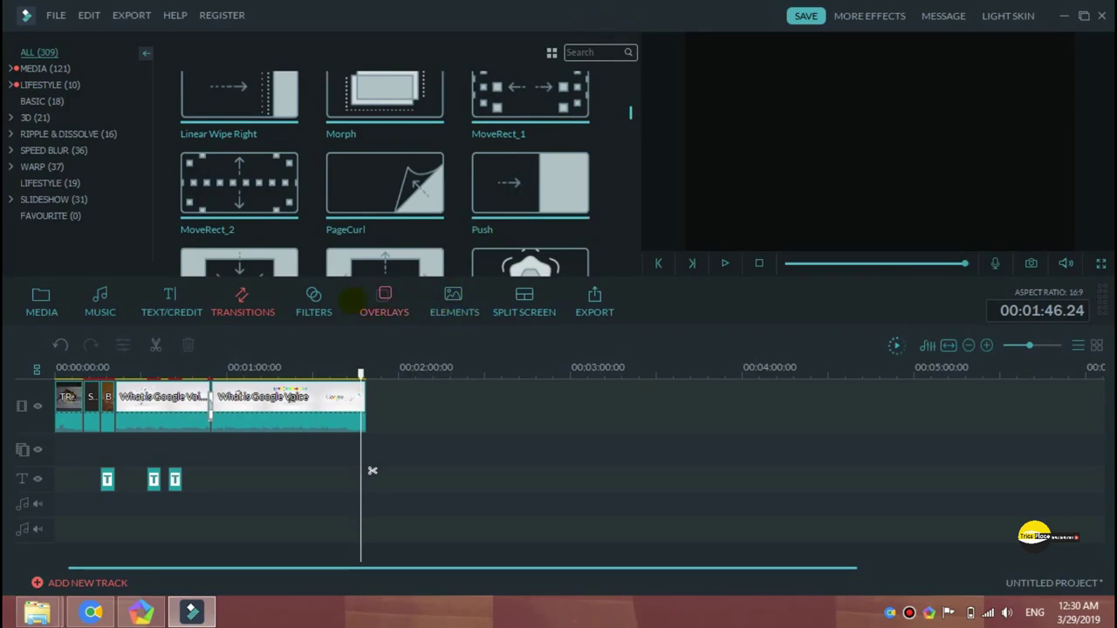
# Add the Chaos 1 filter at 00:01:13.03 on the timeline and play back that section
pyautogui.click(314, 305)
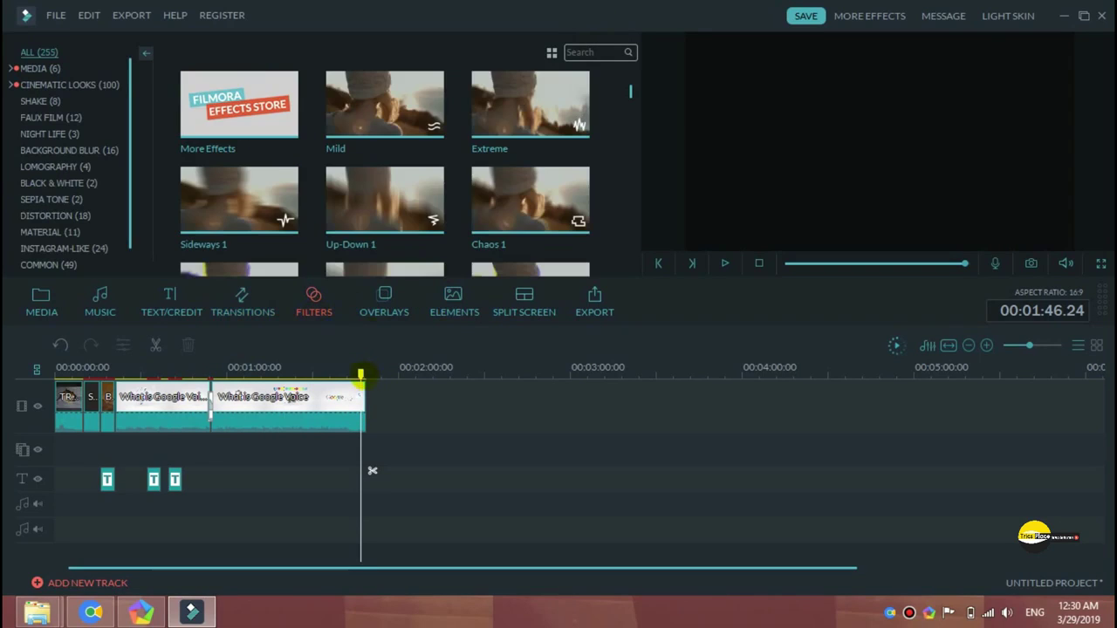
pyautogui.moveTo(360, 375); pyautogui.dragTo(264, 375)
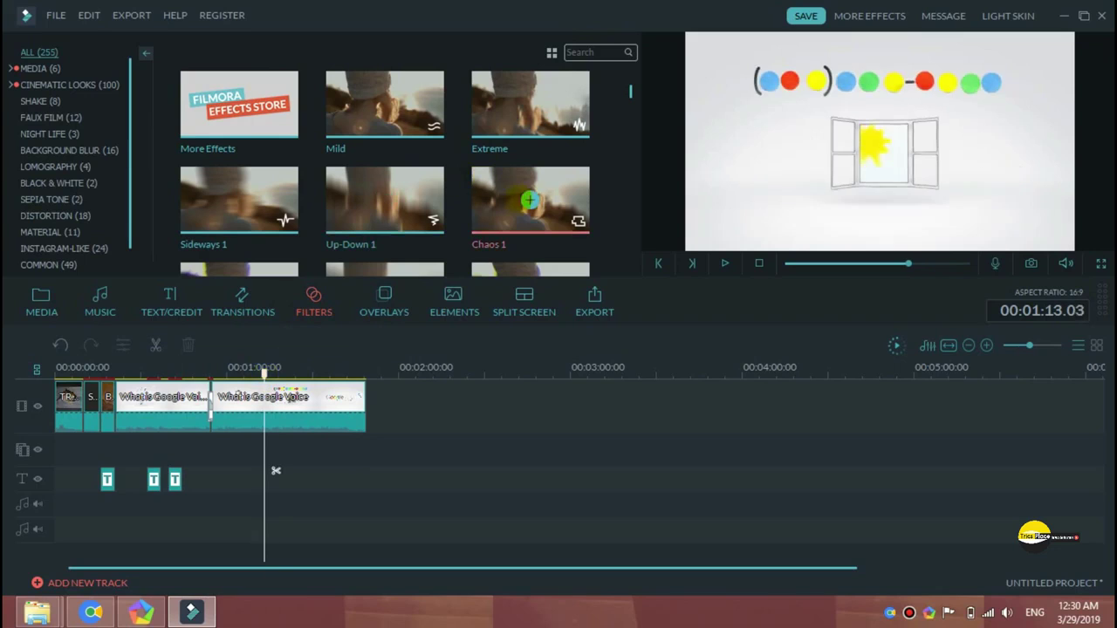
pyautogui.click(530, 200)
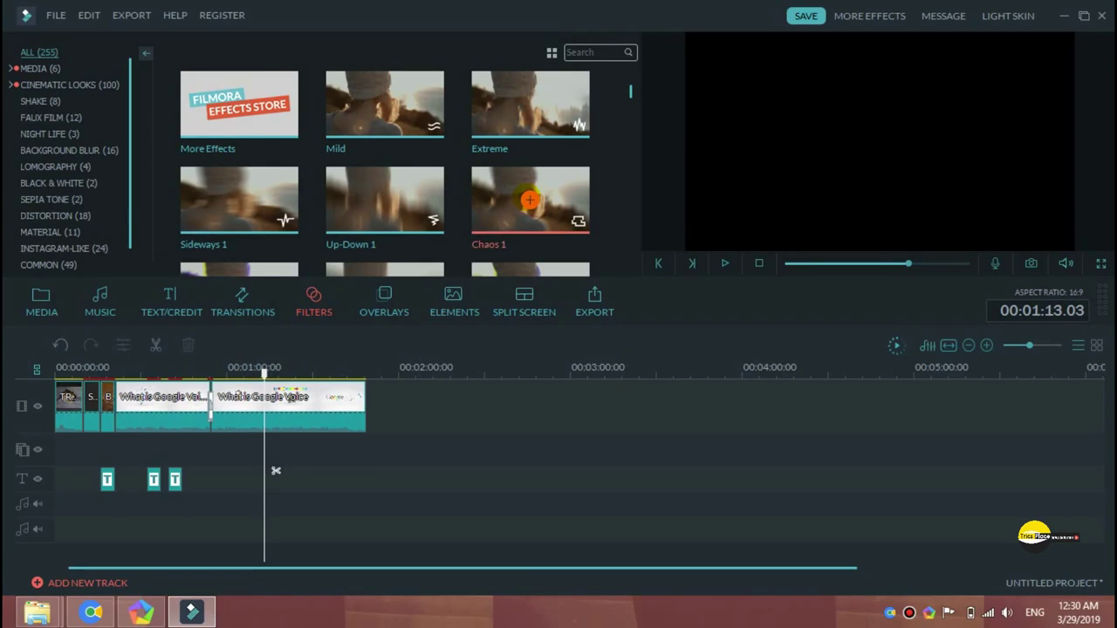
pyautogui.click(725, 262)
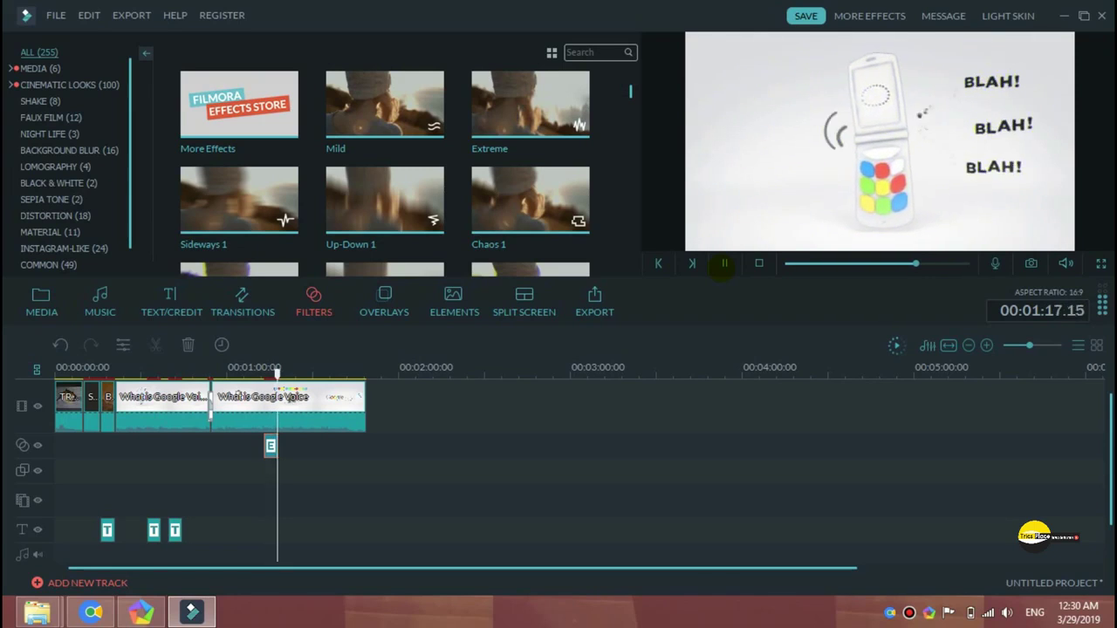
pyautogui.click(724, 263)
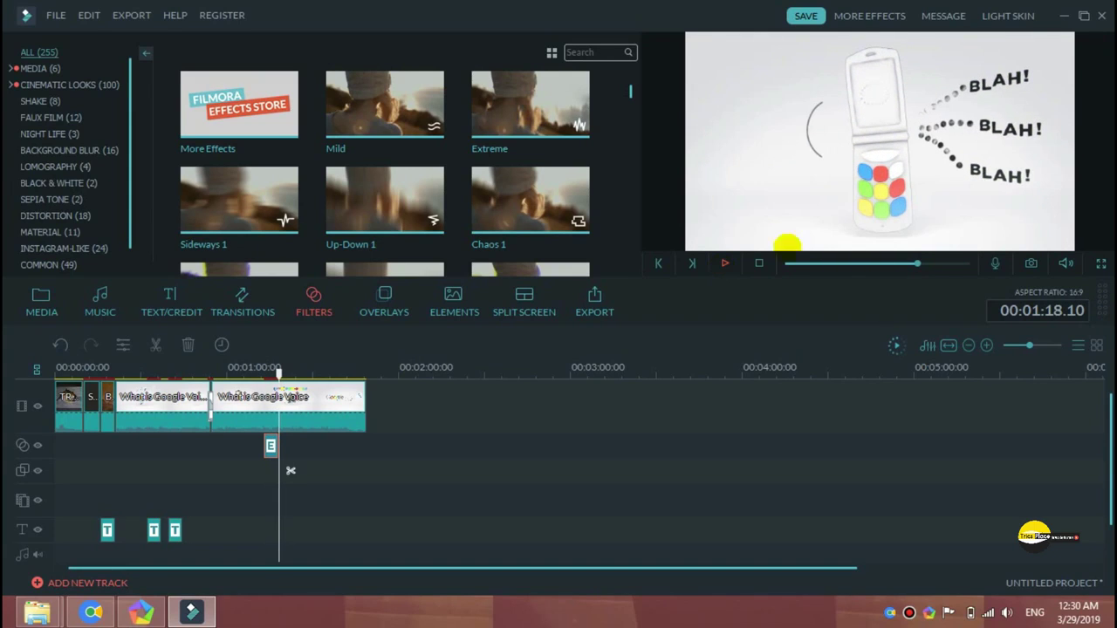
# Browse the available overlays and elements in their libraries
pyautogui.click(403, 293)
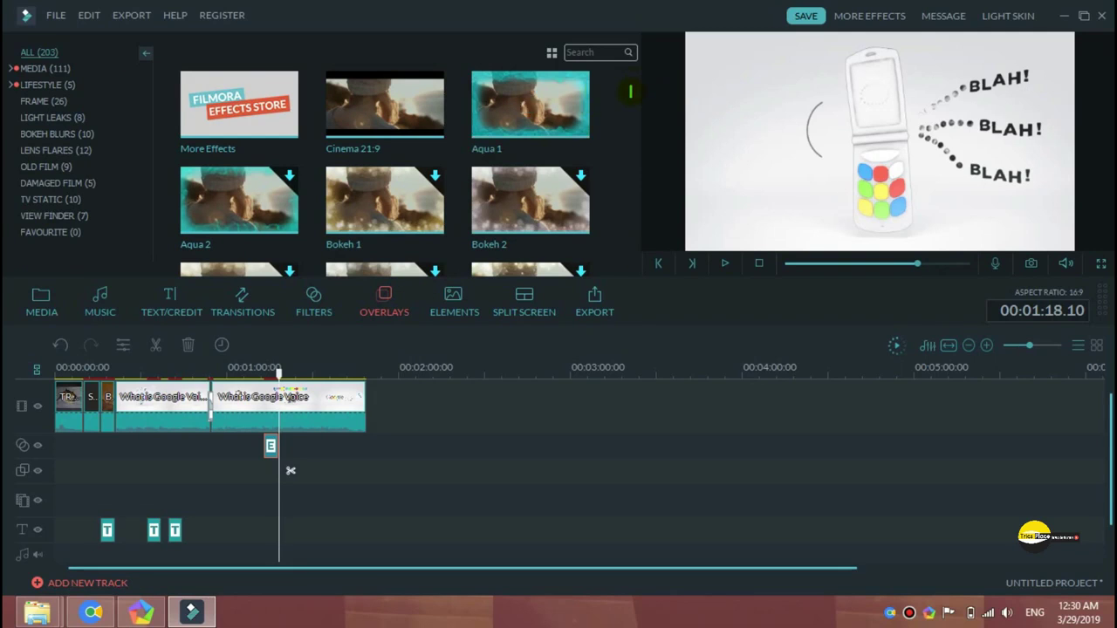
pyautogui.scroll(-5, 630, 90)
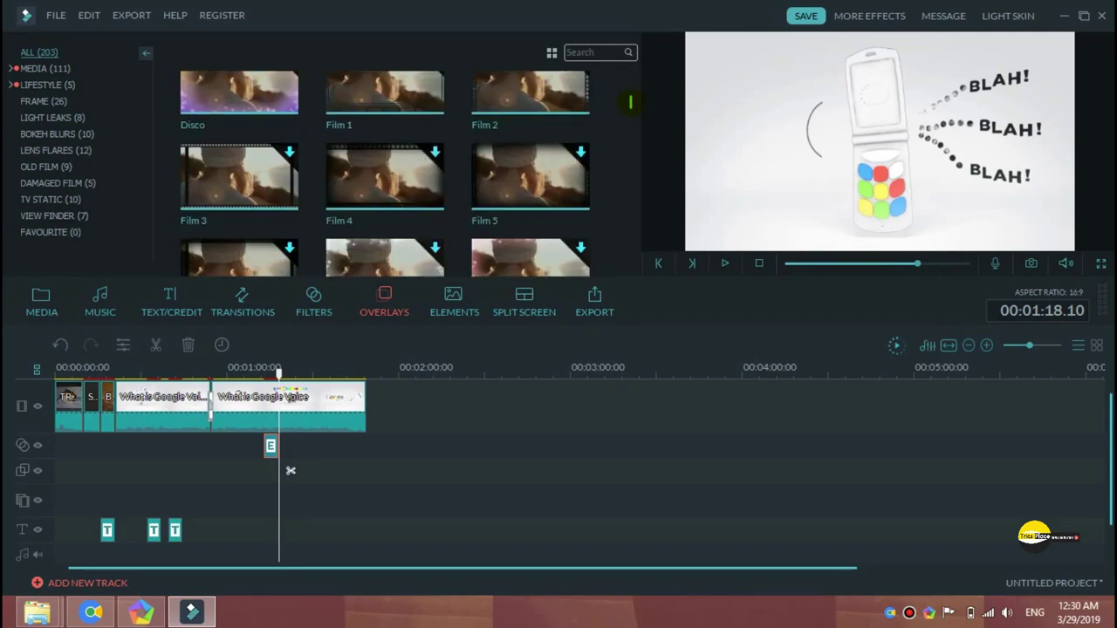
pyautogui.scroll(-5, 630, 102)
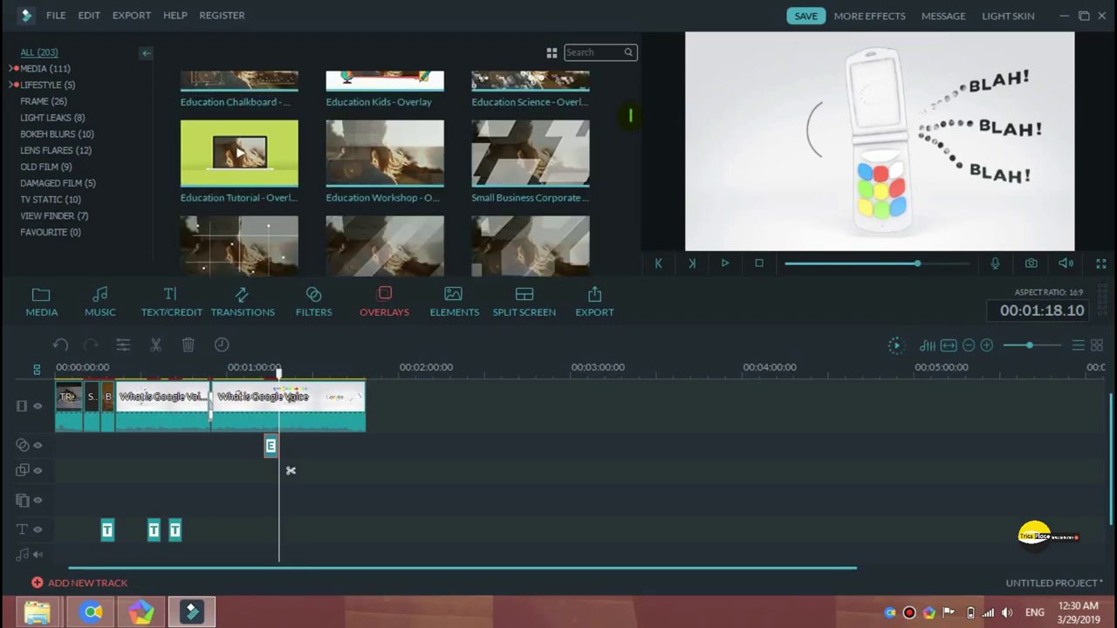
pyautogui.moveTo(630, 116); pyautogui.dragTo(626, 73)
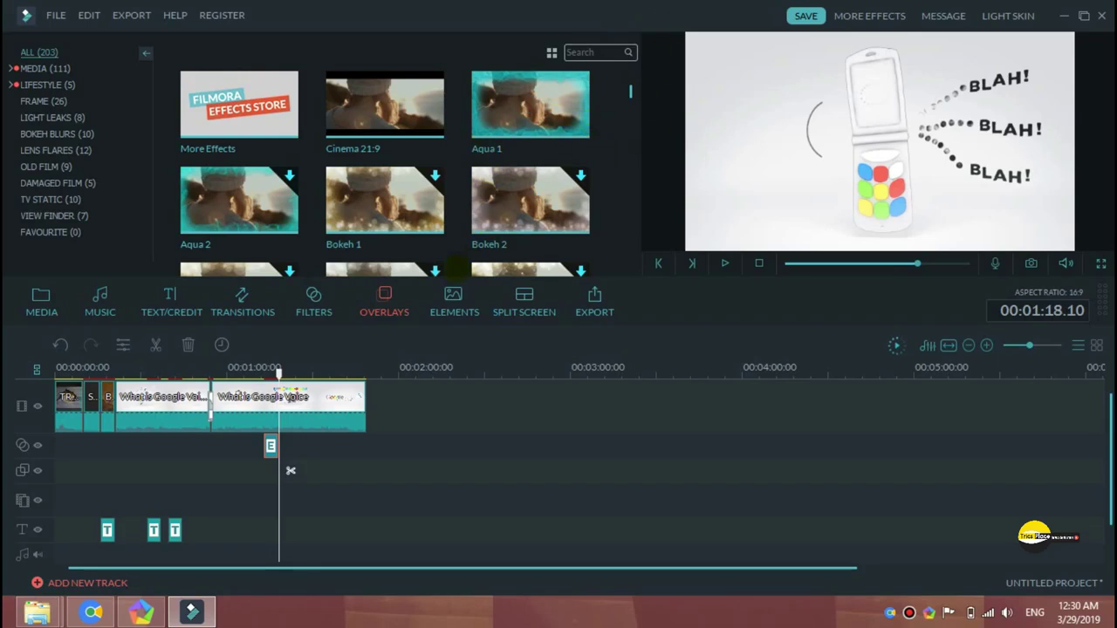
pyautogui.click(454, 301)
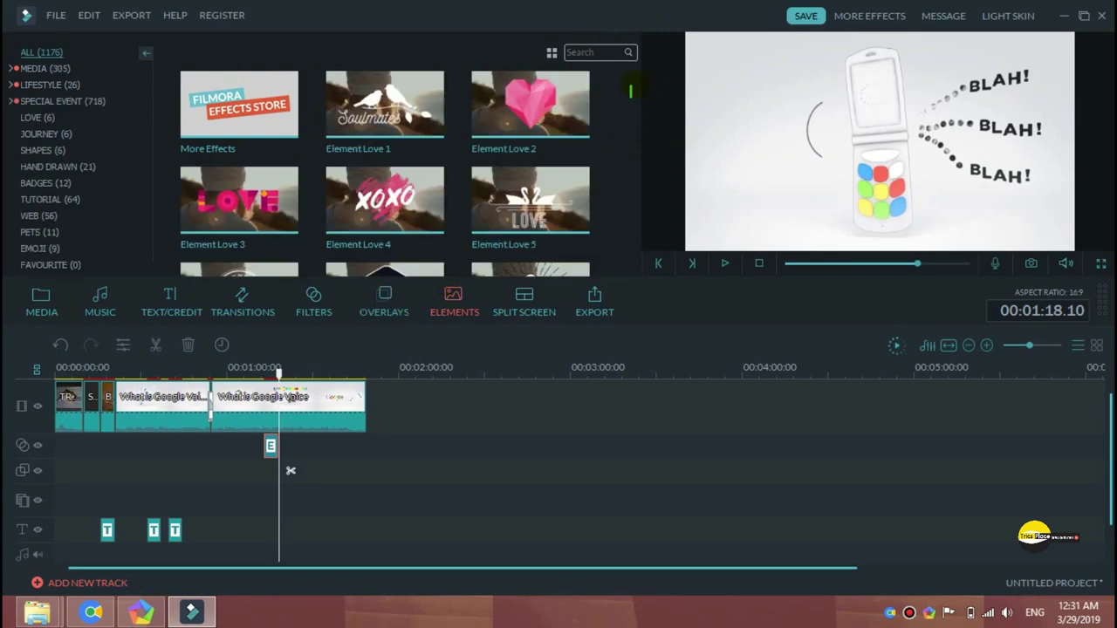
pyautogui.scroll(-10, 384, 175)
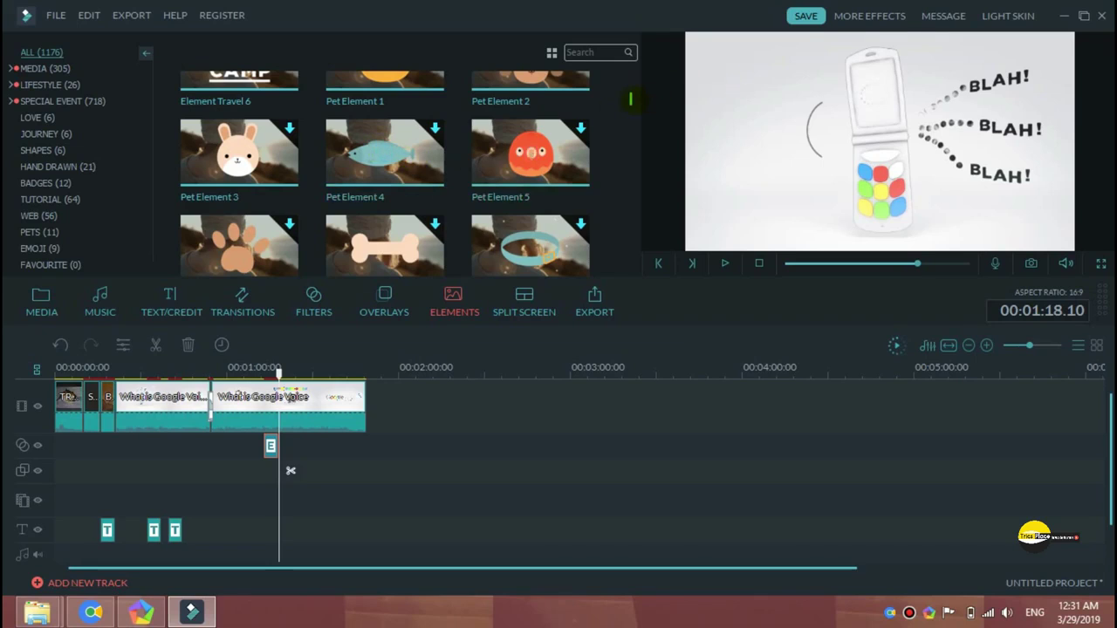
pyautogui.moveTo(631, 100); pyautogui.dragTo(630, 85)
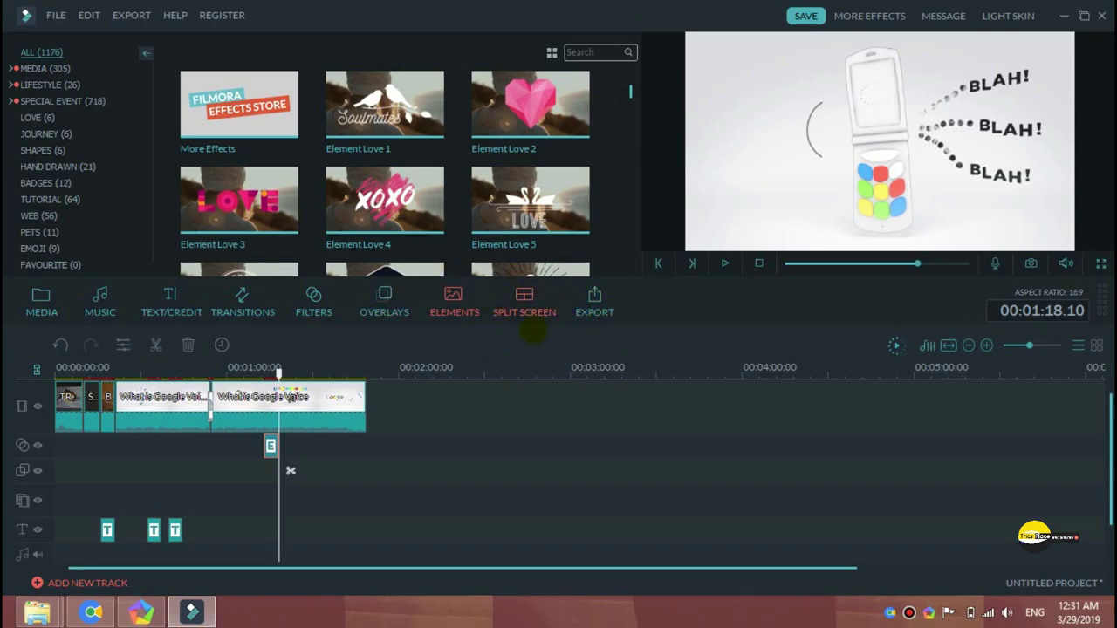
# Try inserting a four-zone split-screen layout with one large zone above three small ones, and undo the insertion
pyautogui.click(523, 297)
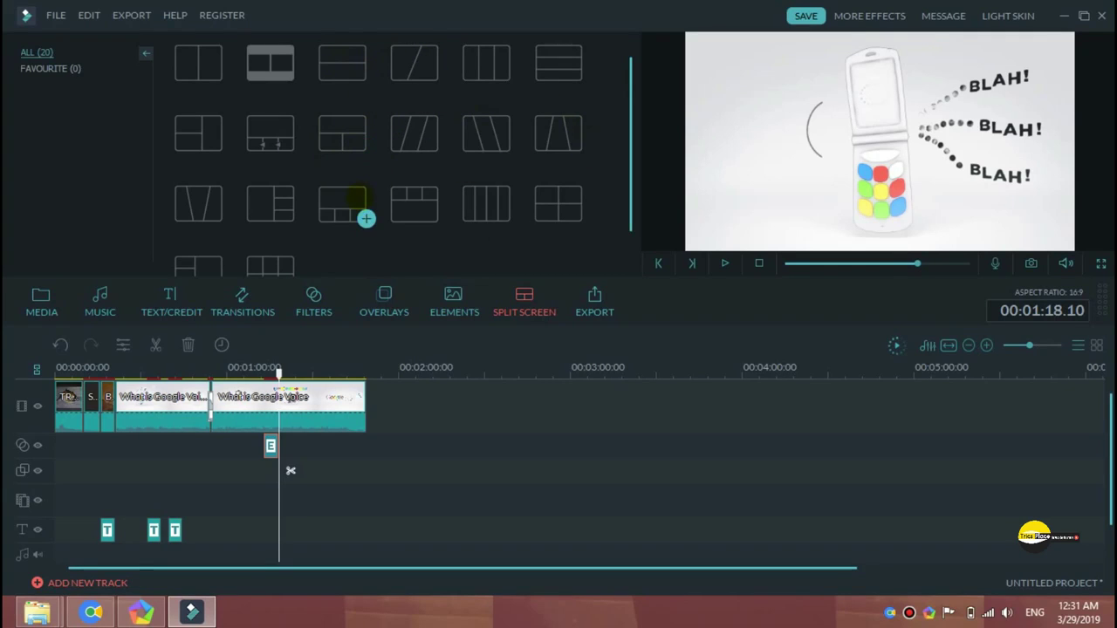
pyautogui.click(362, 210)
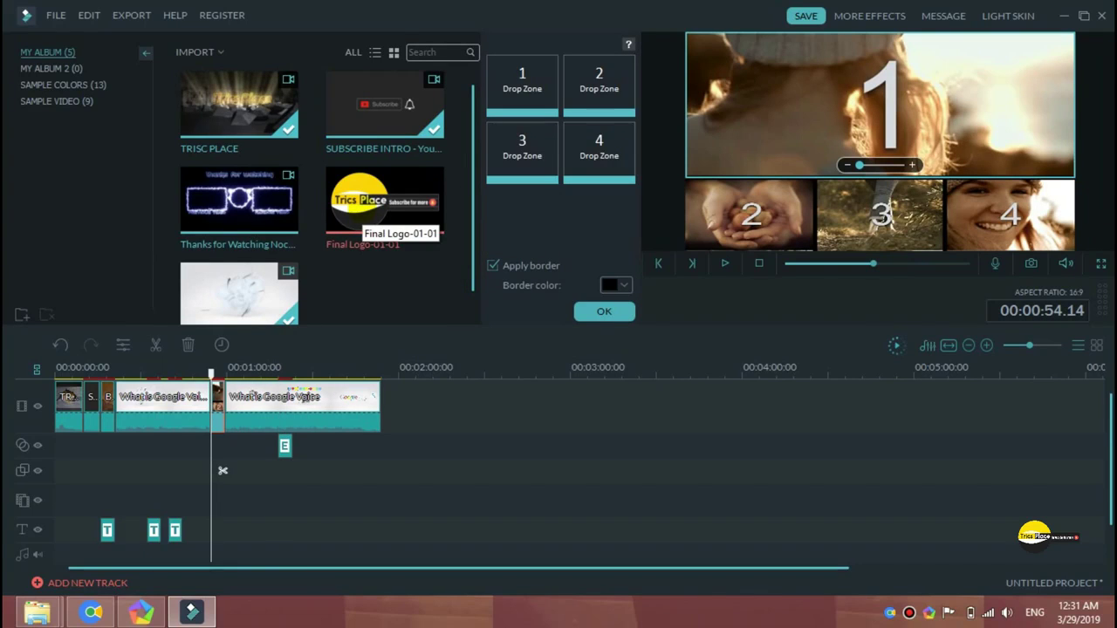
pyautogui.click(605, 314)
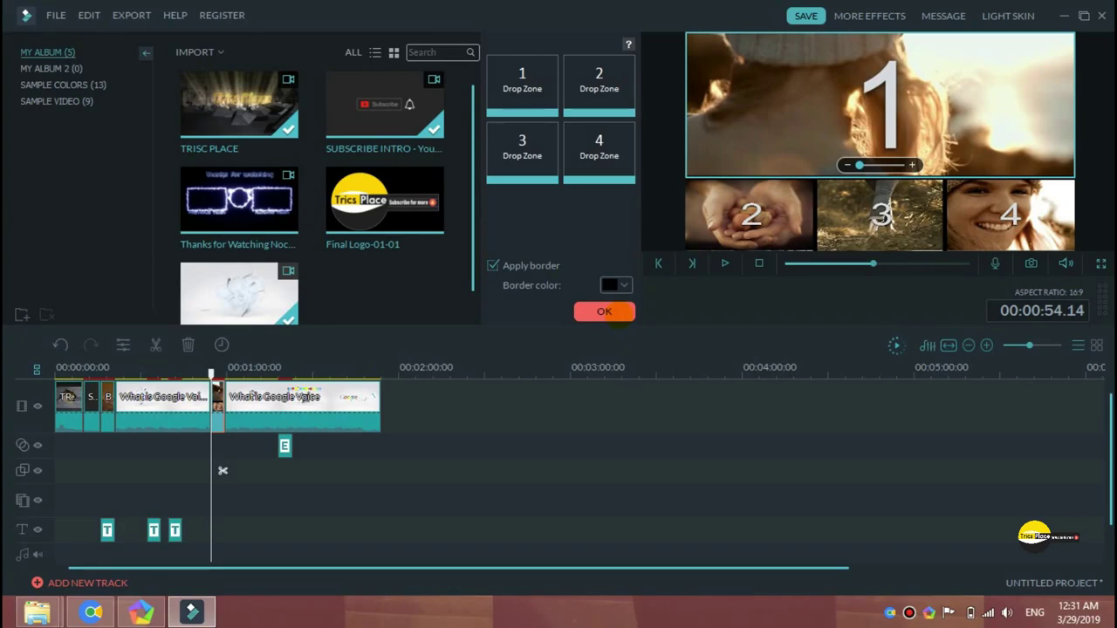
pyautogui.click(604, 312)
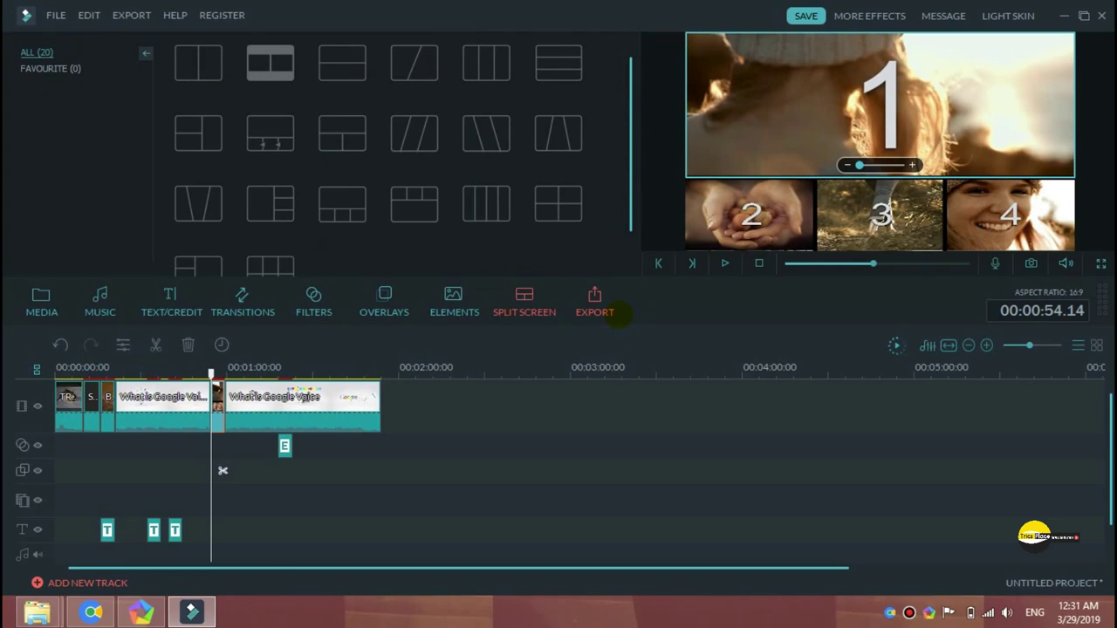
pyautogui.hotkey('ctrl', 'z')
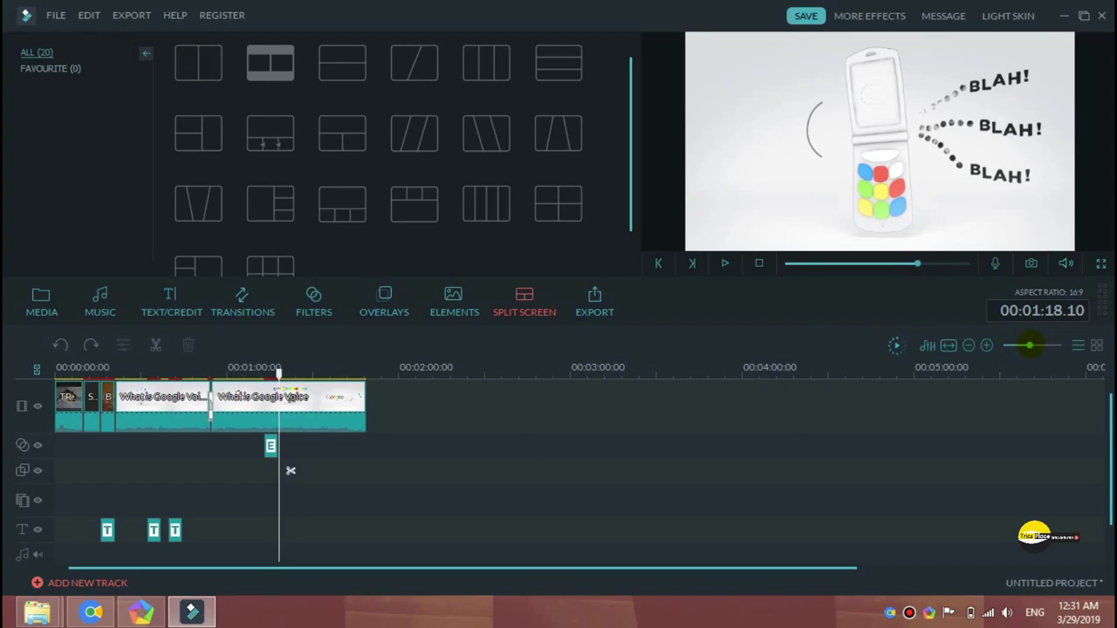
# Open the video settings of the second What is Google Voice clip
pyautogui.moveTo(1030, 346)
pyautogui.mouseDown()
pyautogui.moveTo(1050, 346)
pyautogui.moveTo(1033, 345)
pyautogui.mouseUp()
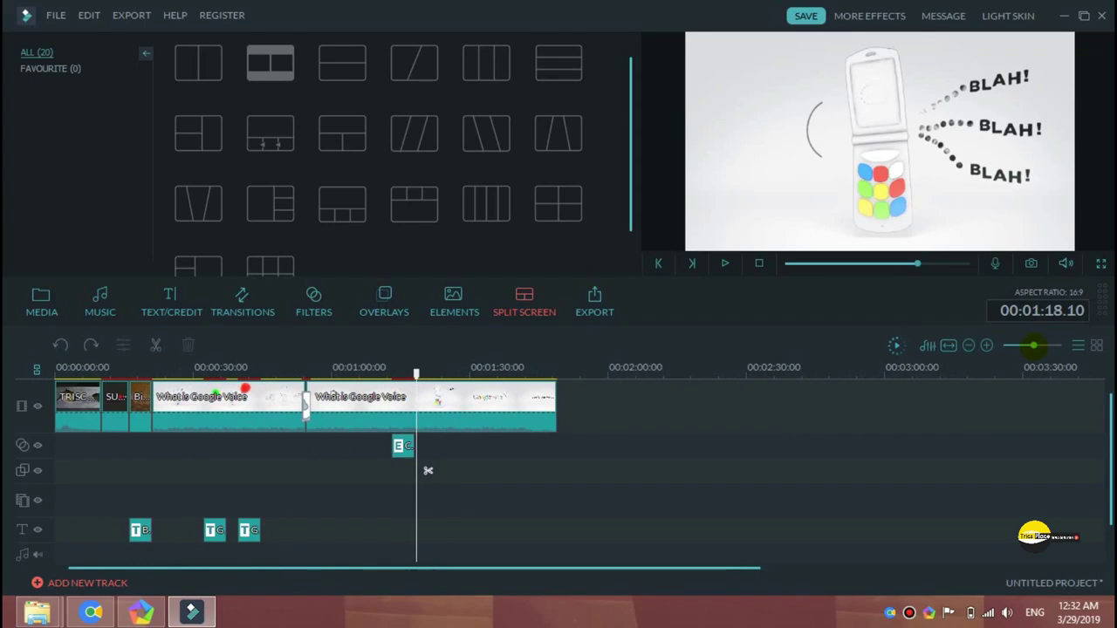
pyautogui.moveTo(1034, 346); pyautogui.dragTo(1035, 346)
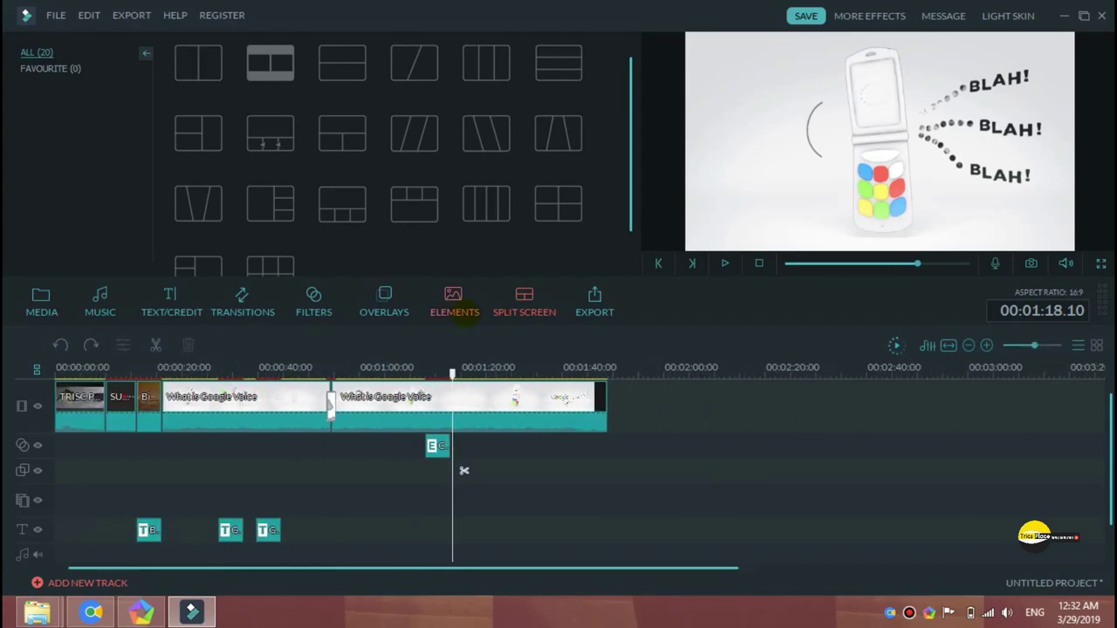
pyautogui.doubleClick(561, 422)
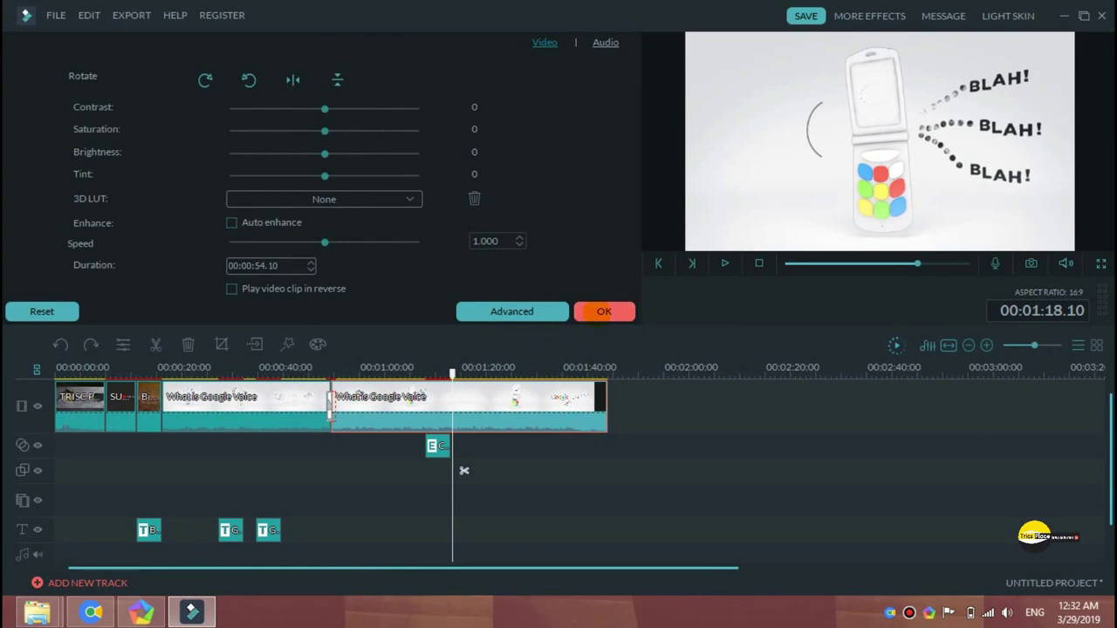
pyautogui.click(604, 311)
pyautogui.doubleClick(534, 422)
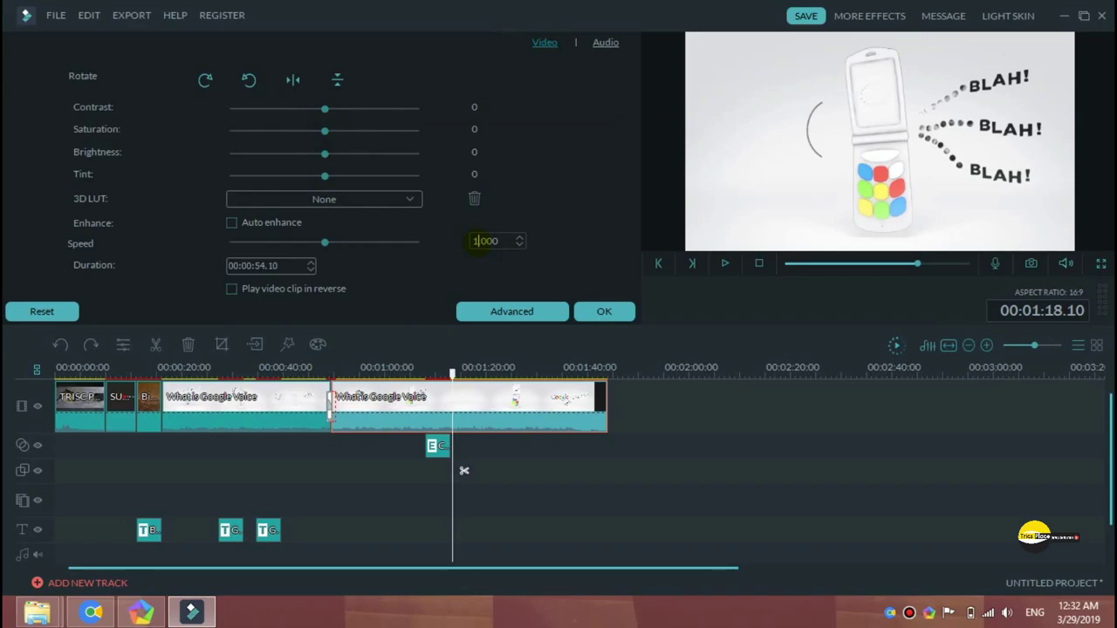
pyautogui.write('2')
pyautogui.press('BackSpace')
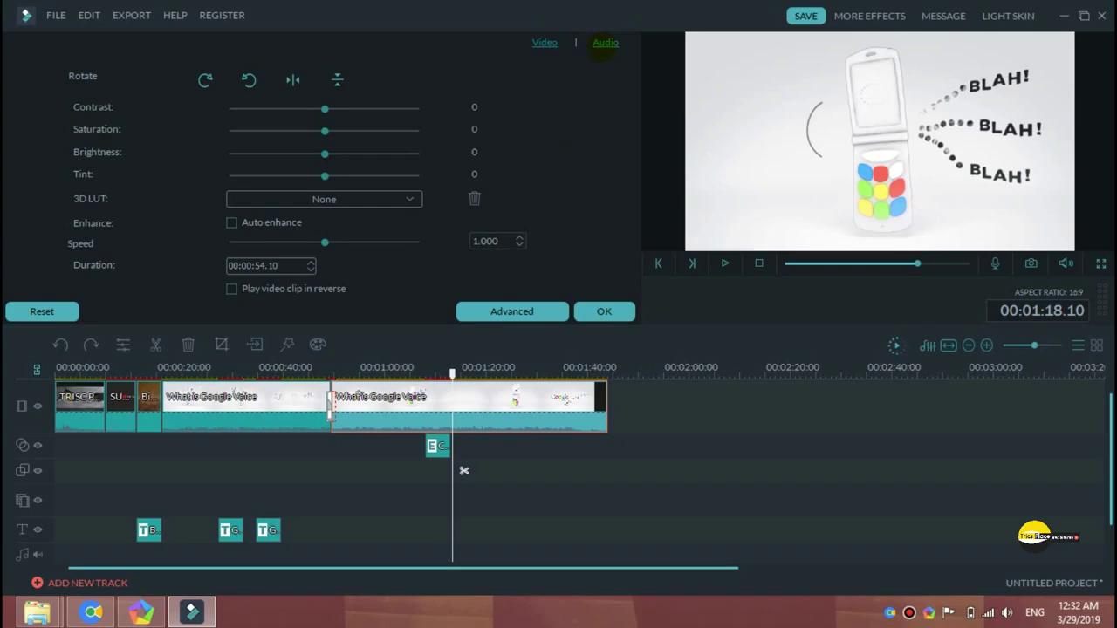
# Raise the clip's audio volume to 117, check the equalizer presets while keeping Default, and apply the settings
pyautogui.click(606, 42)
pyautogui.moveTo(324, 78)
pyautogui.mouseDown()
pyautogui.moveTo(413, 80)
pyautogui.moveTo(342, 79)
pyautogui.mouseUp()
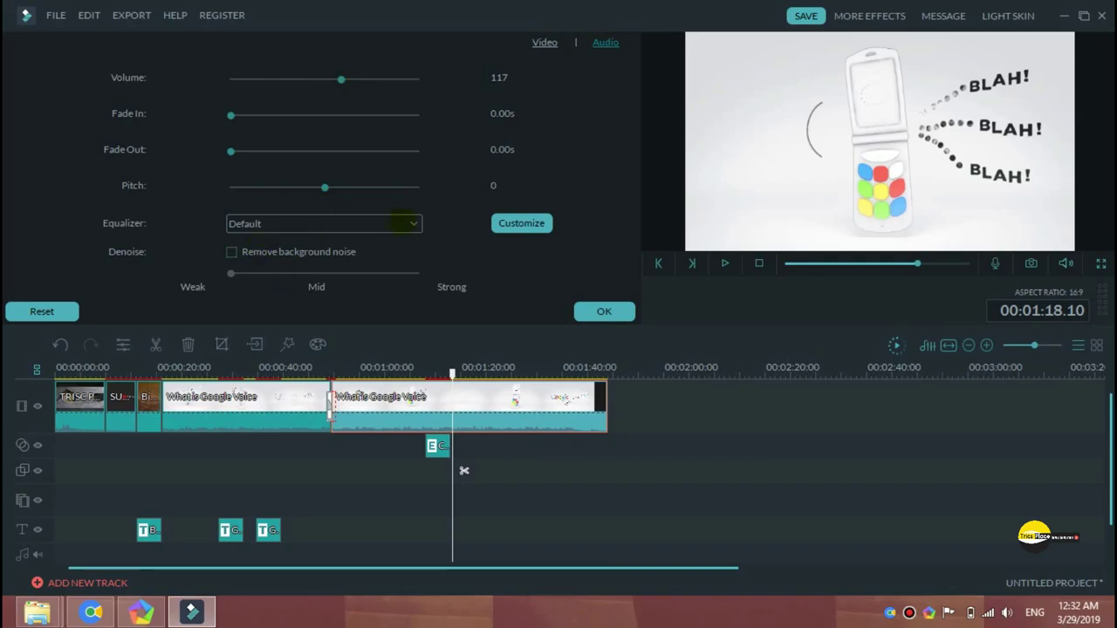
pyautogui.click(410, 224)
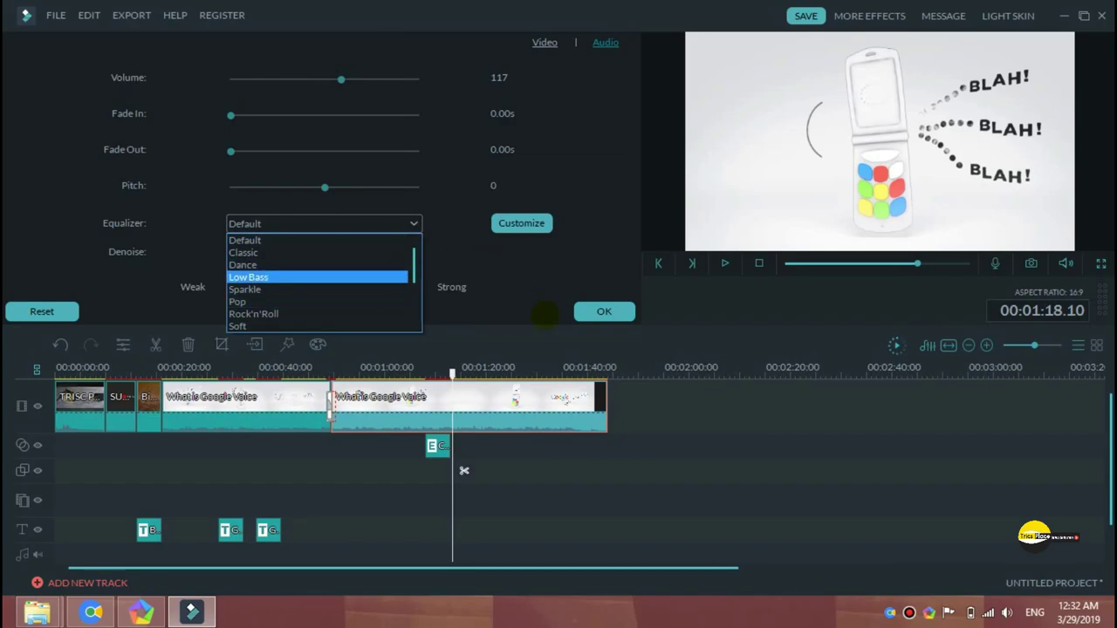
pyautogui.click(558, 267)
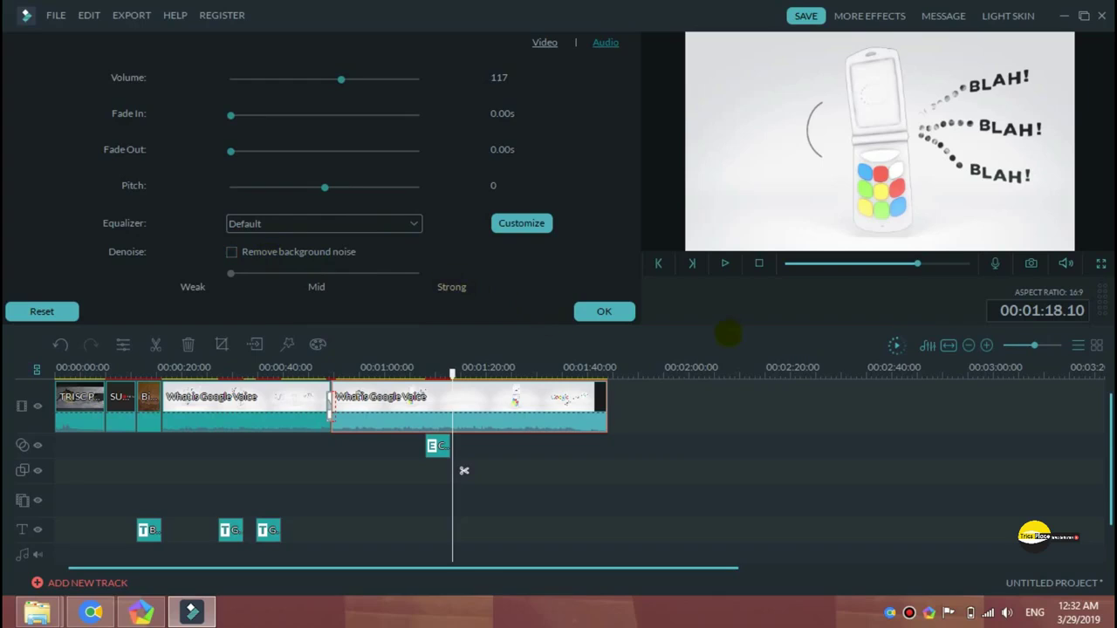
pyautogui.click(585, 312)
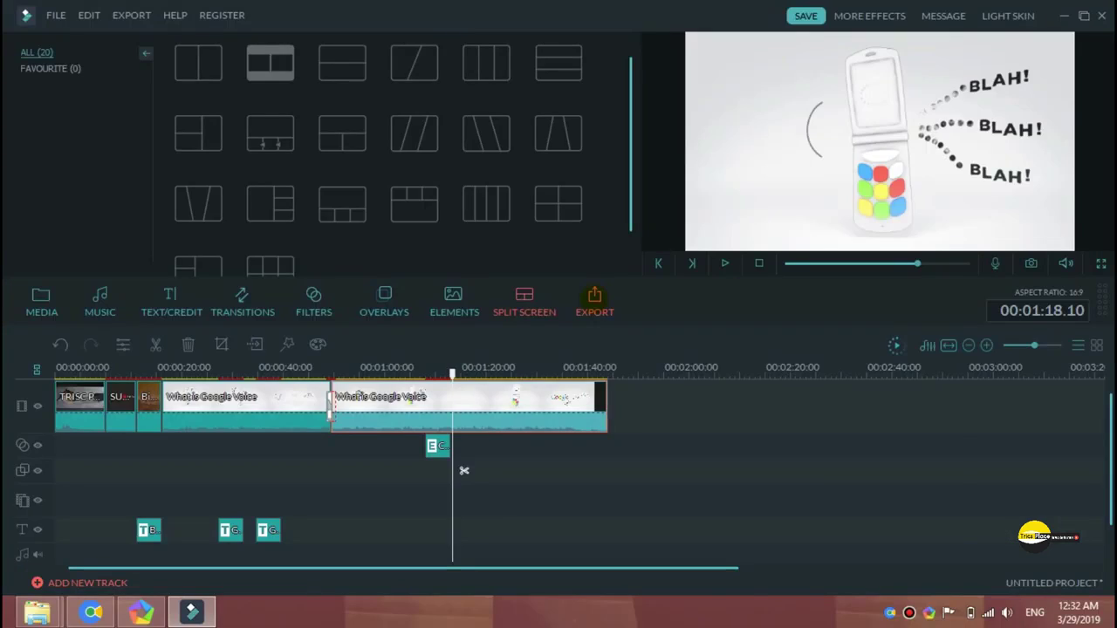
# Open the project's export options and check the output name and save location for the MP4 file
pyautogui.click(803, 199)
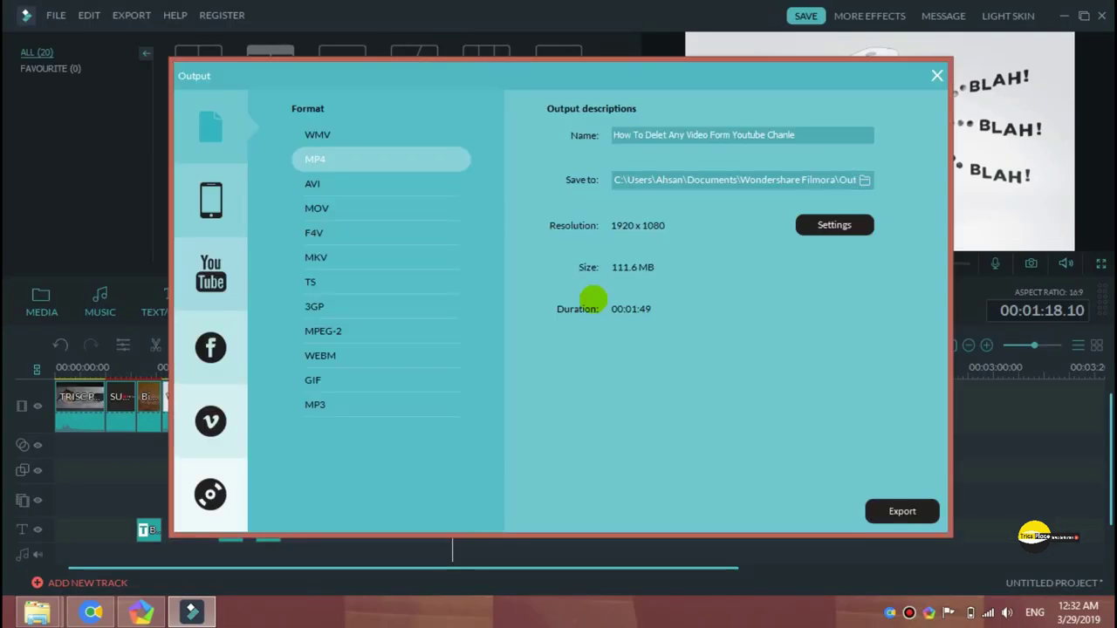
pyautogui.moveTo(820, 133); pyautogui.dragTo(591, 137)
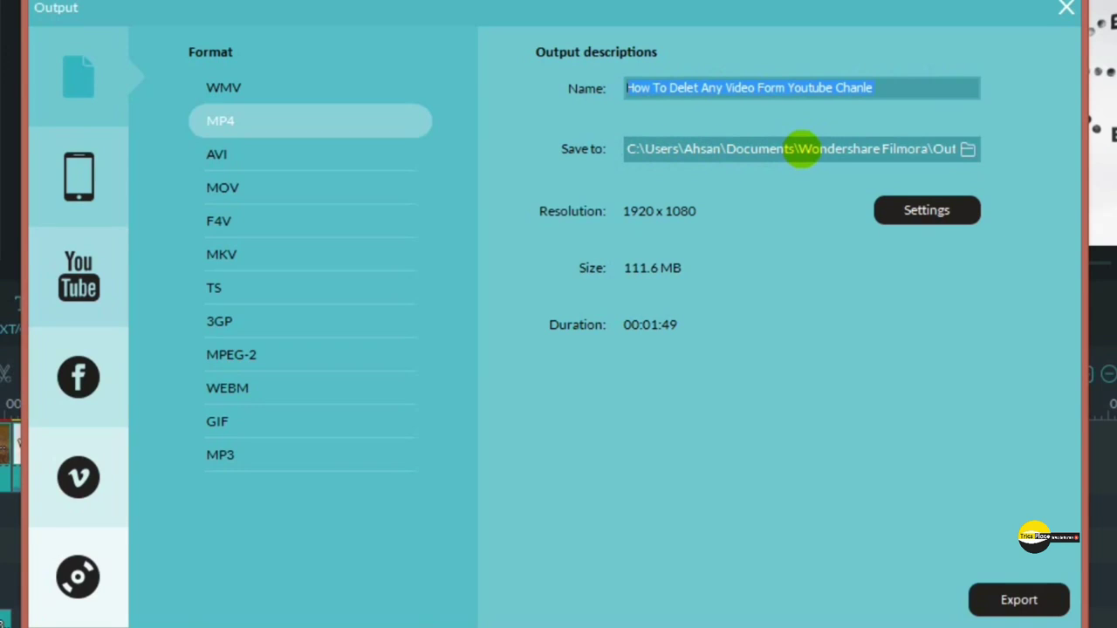
pyautogui.click(802, 149)
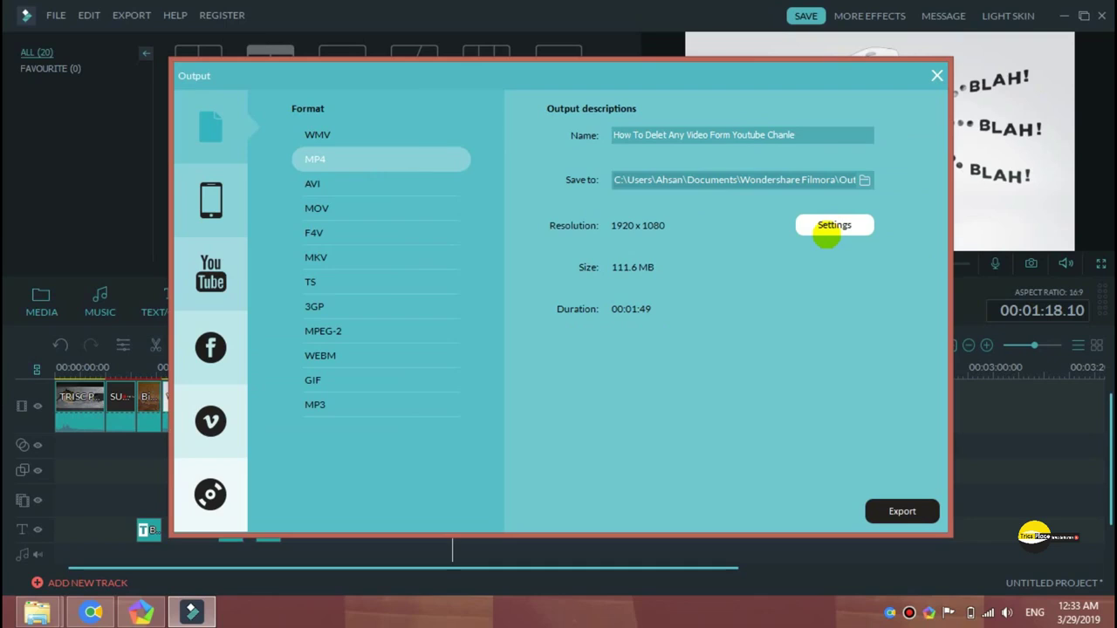
# Set the MP4 output to Best quality at 1920 x 1080 and start the export
pyautogui.click(921, 218)
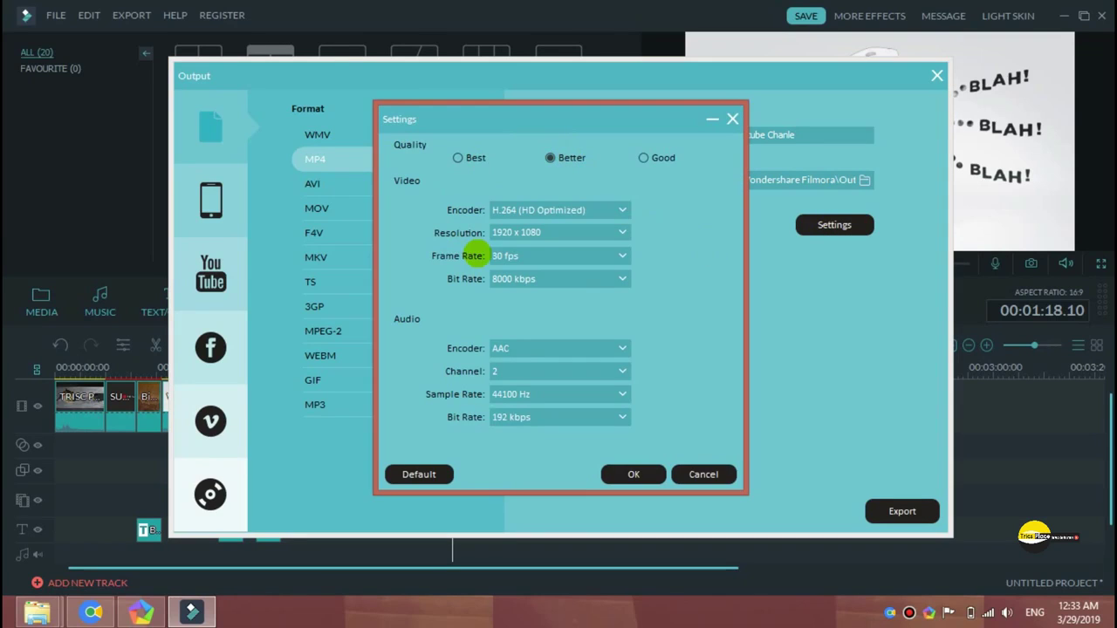
pyautogui.click(611, 231)
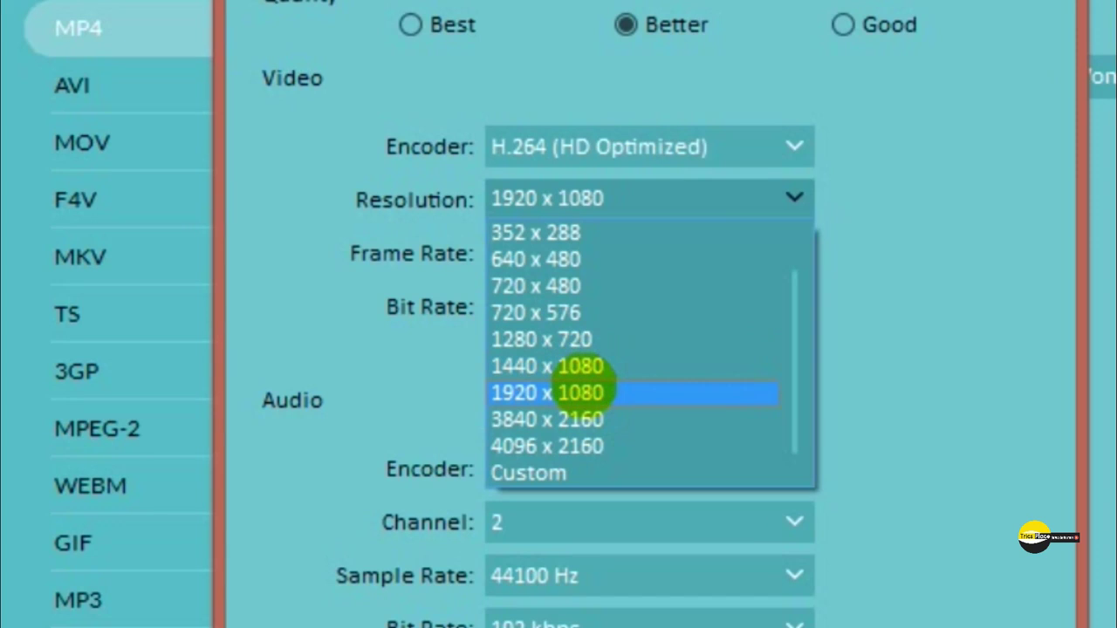
pyautogui.click(583, 386)
pyautogui.click(410, 24)
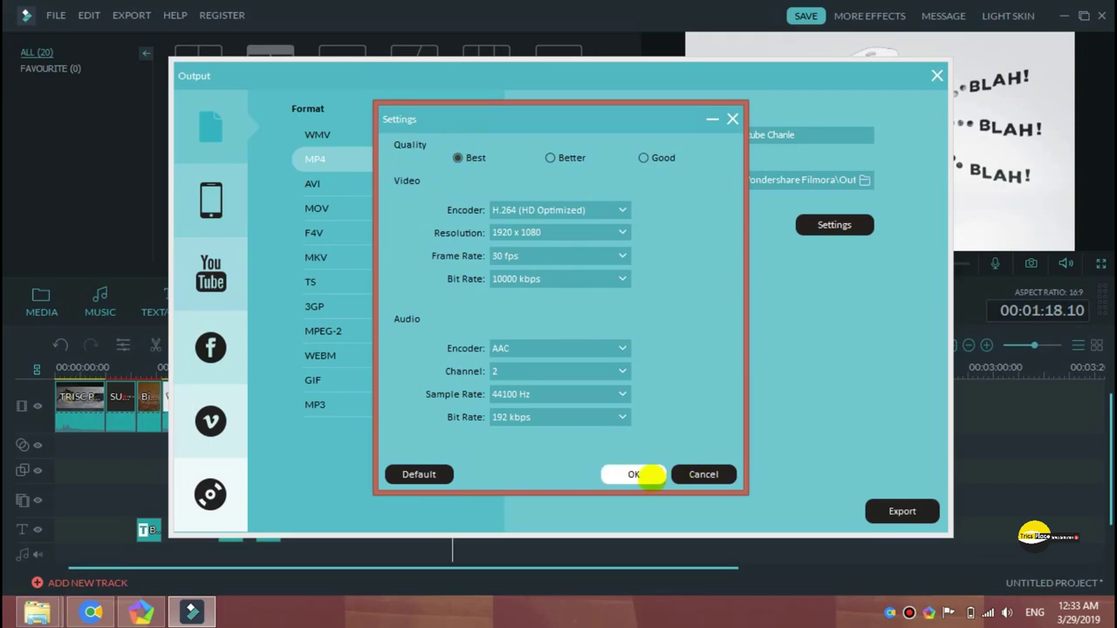
pyautogui.click(644, 474)
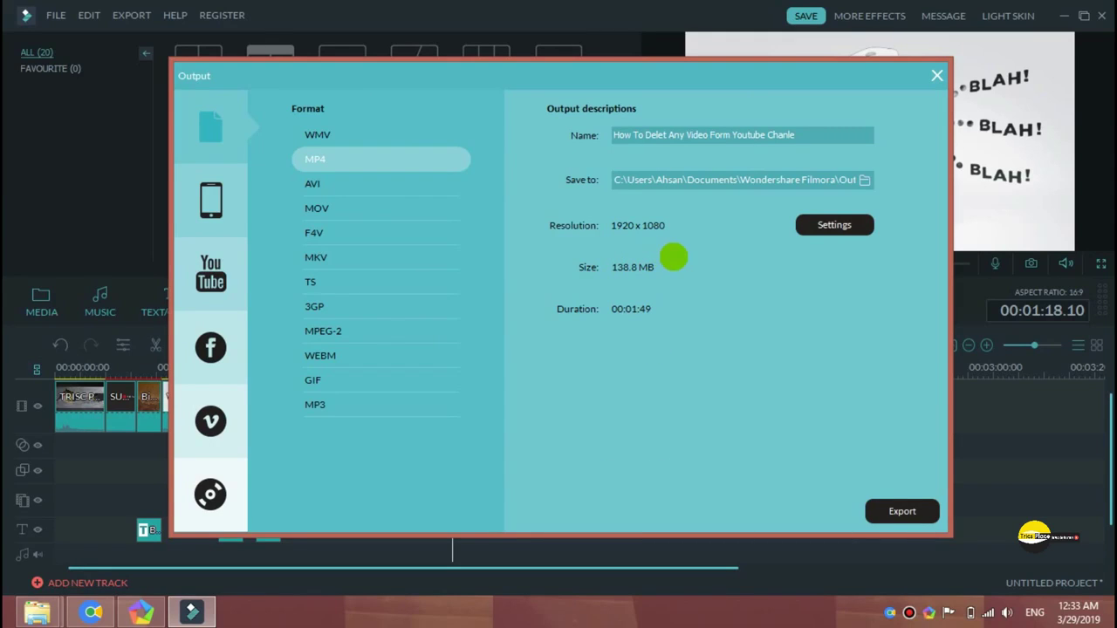
pyautogui.click(904, 508)
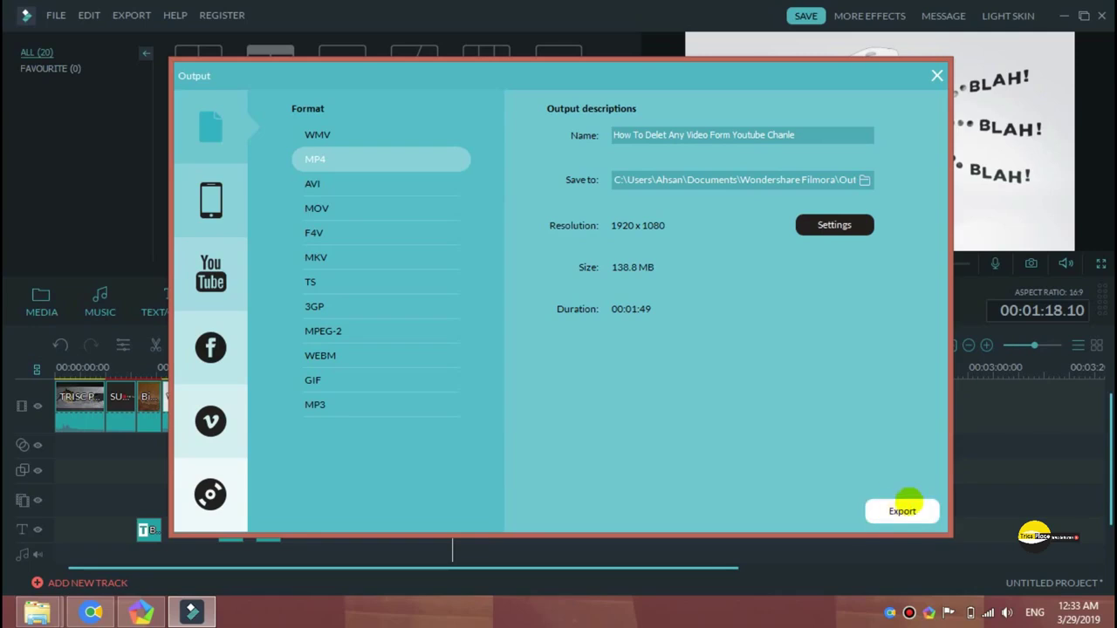